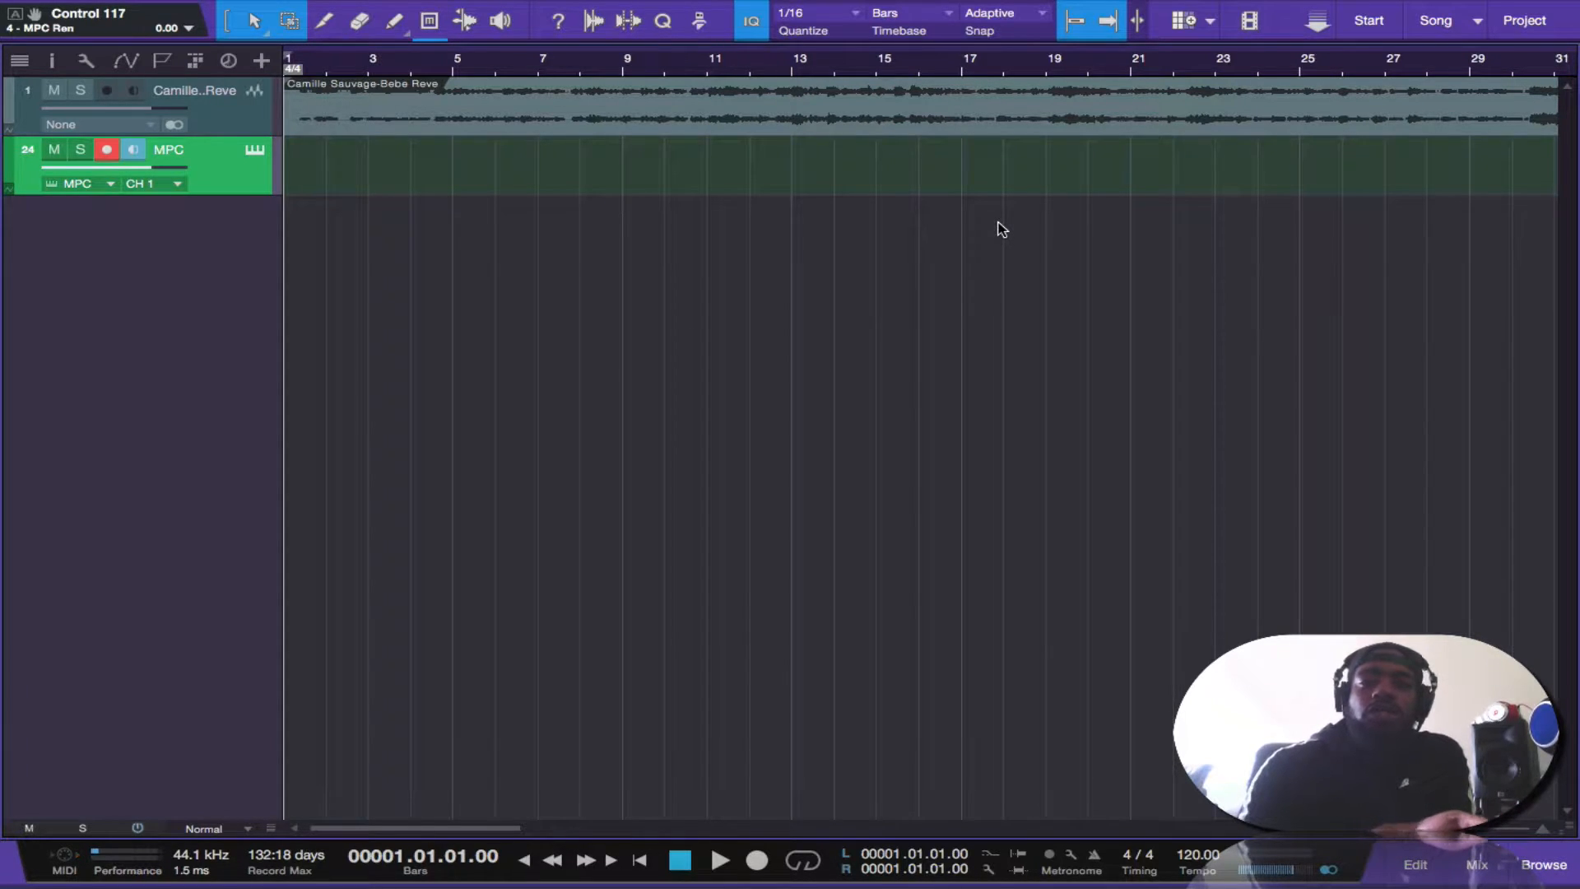
# Step: Find Beth Carvalho-Nunca.mp4 in the Beth Carvalho folder of the file browser and load it into the song's video player
pyautogui.press('F5')
pyautogui.click(1512, 60)
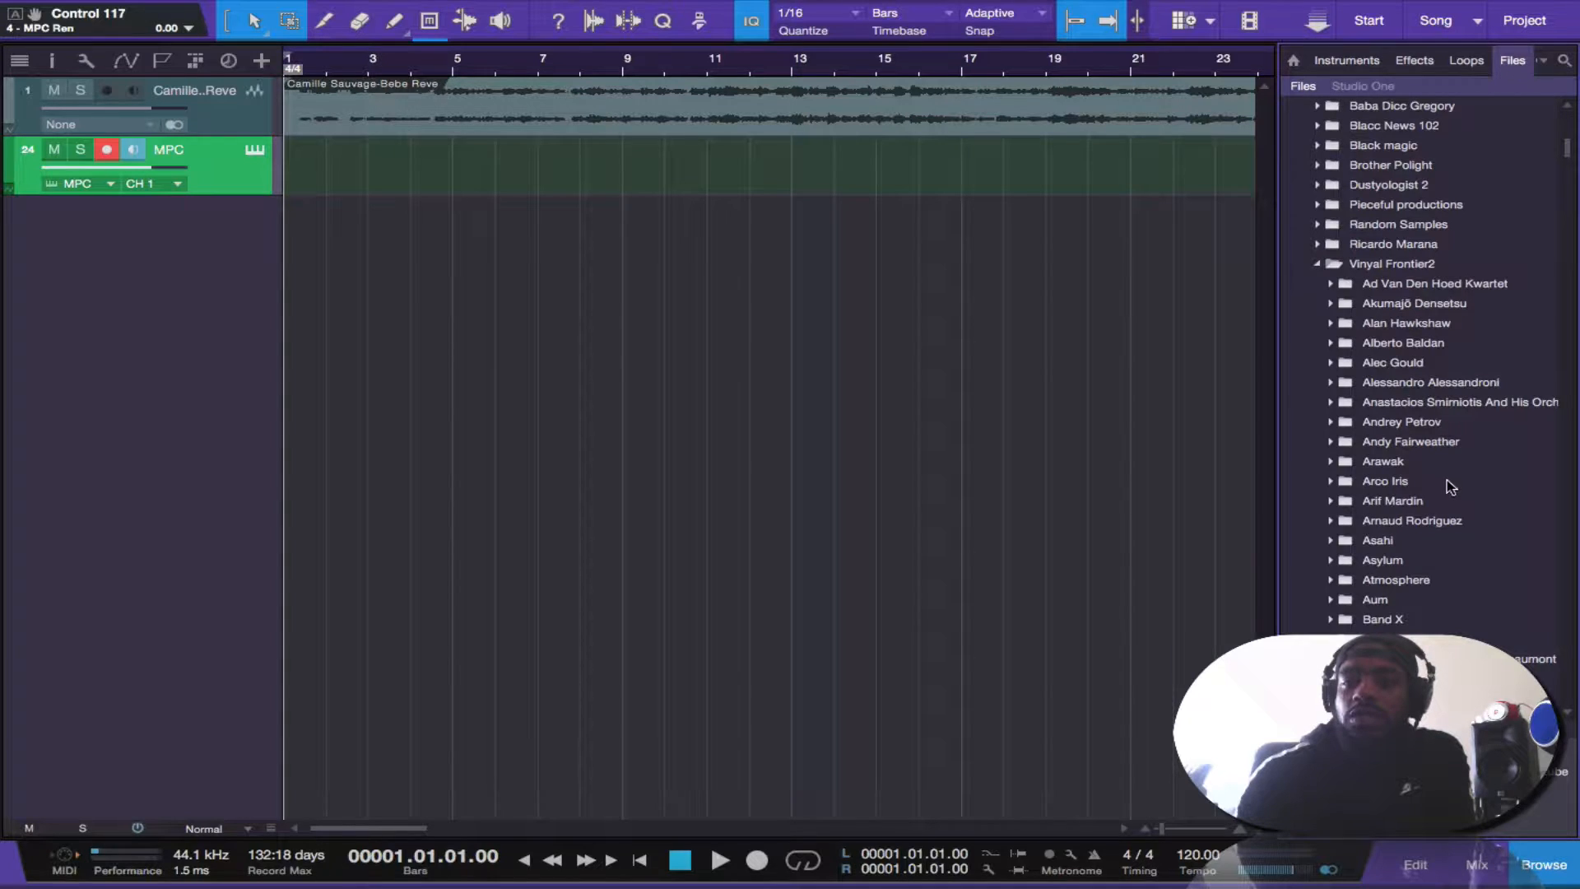
pyautogui.scroll(-4, 1450, 486)
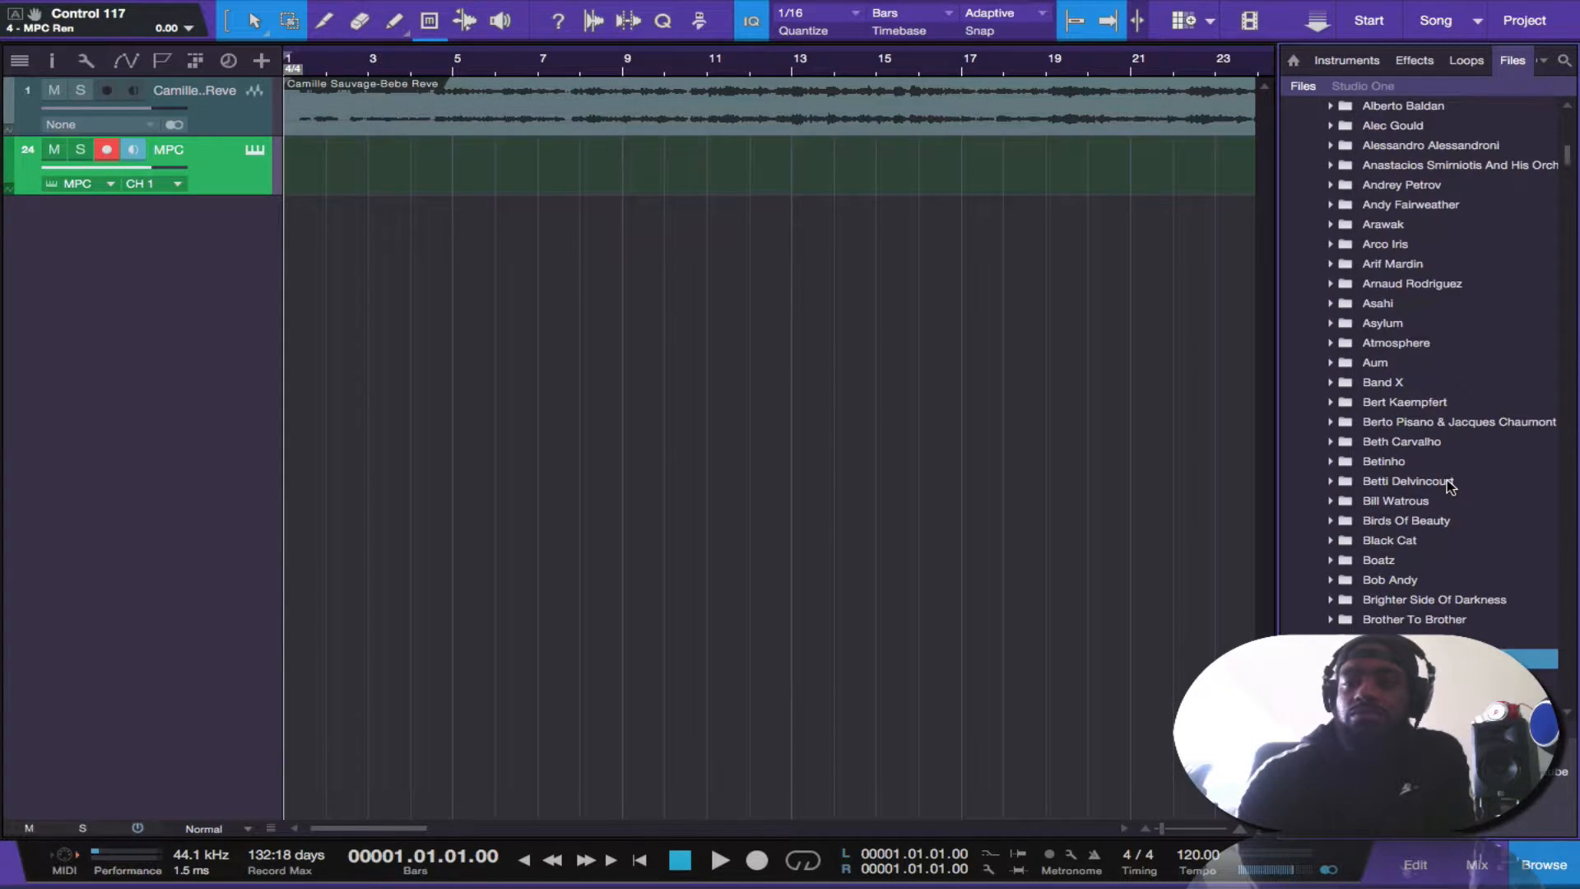
pyautogui.click(1330, 443)
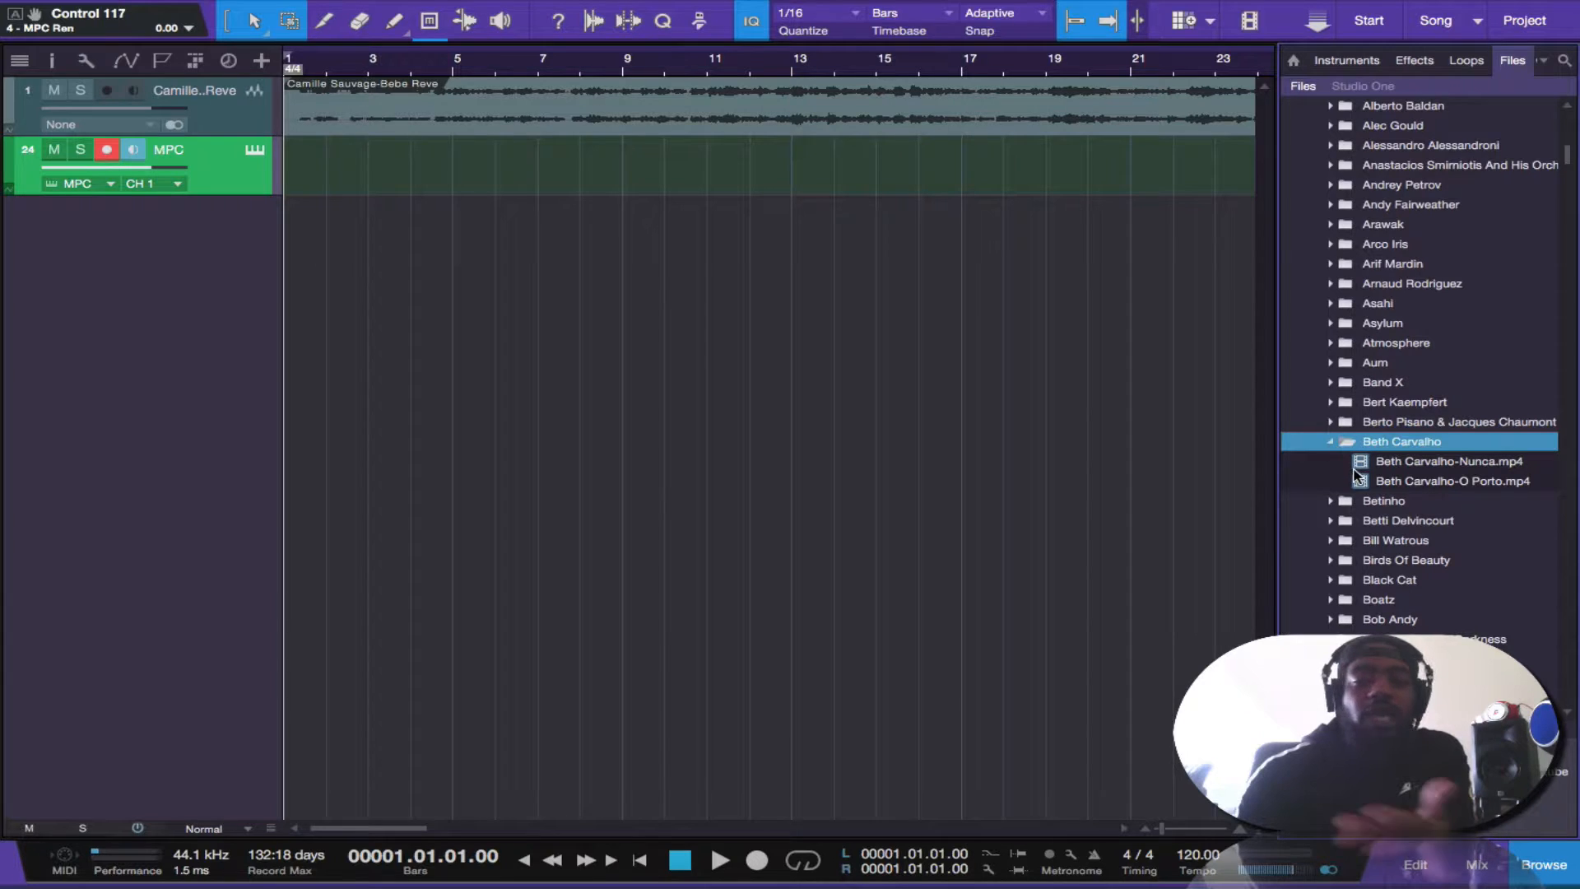
pyautogui.click(1431, 463)
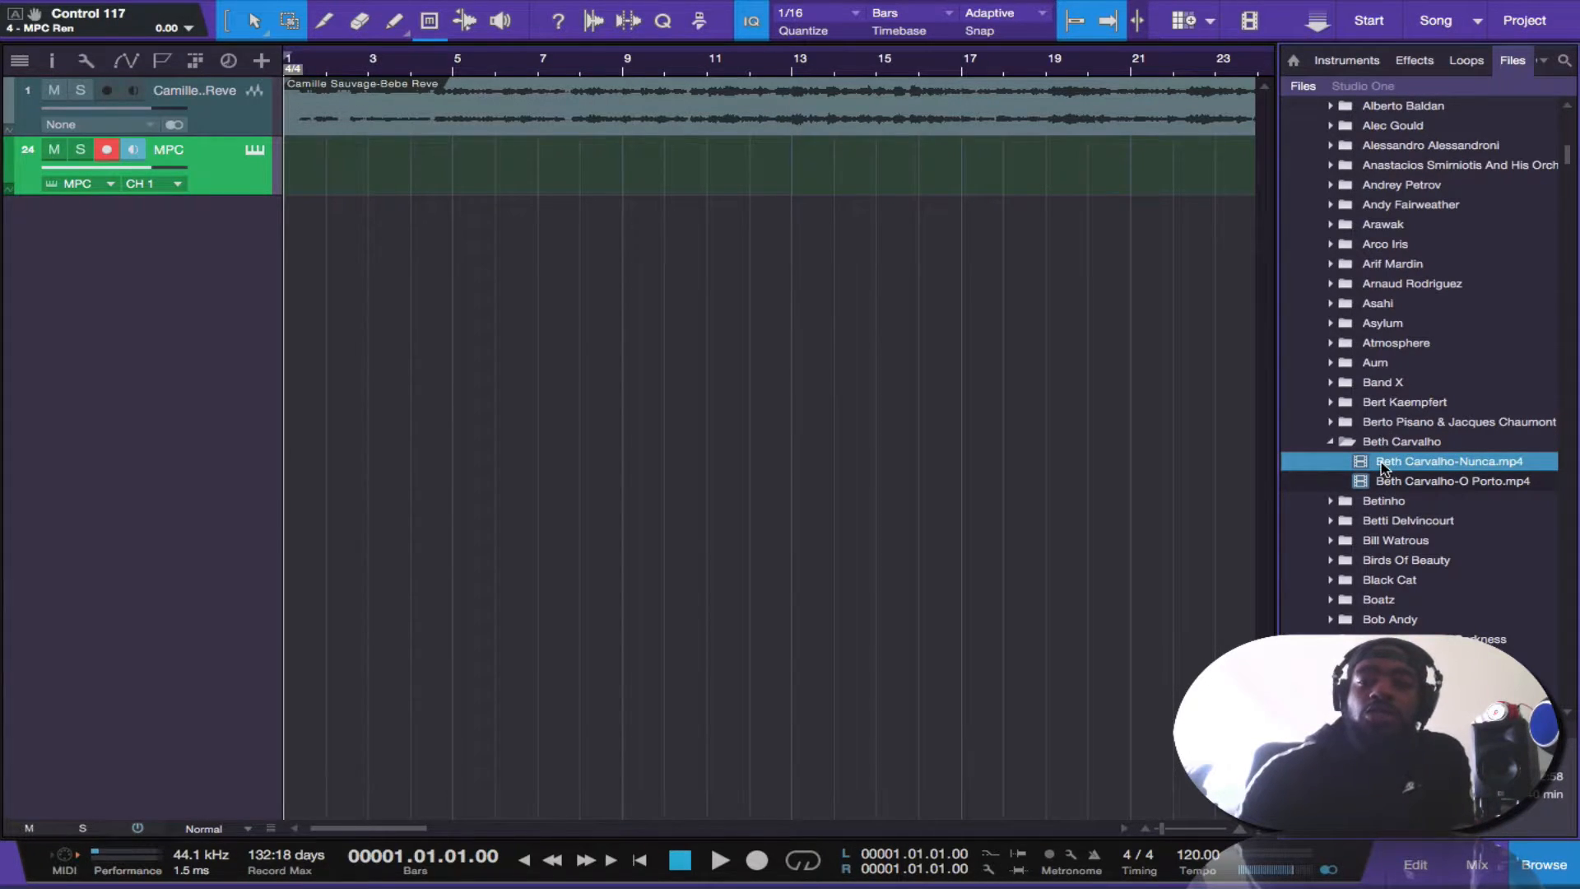
pyautogui.moveTo(1365, 466); pyautogui.dragTo(957, 510)
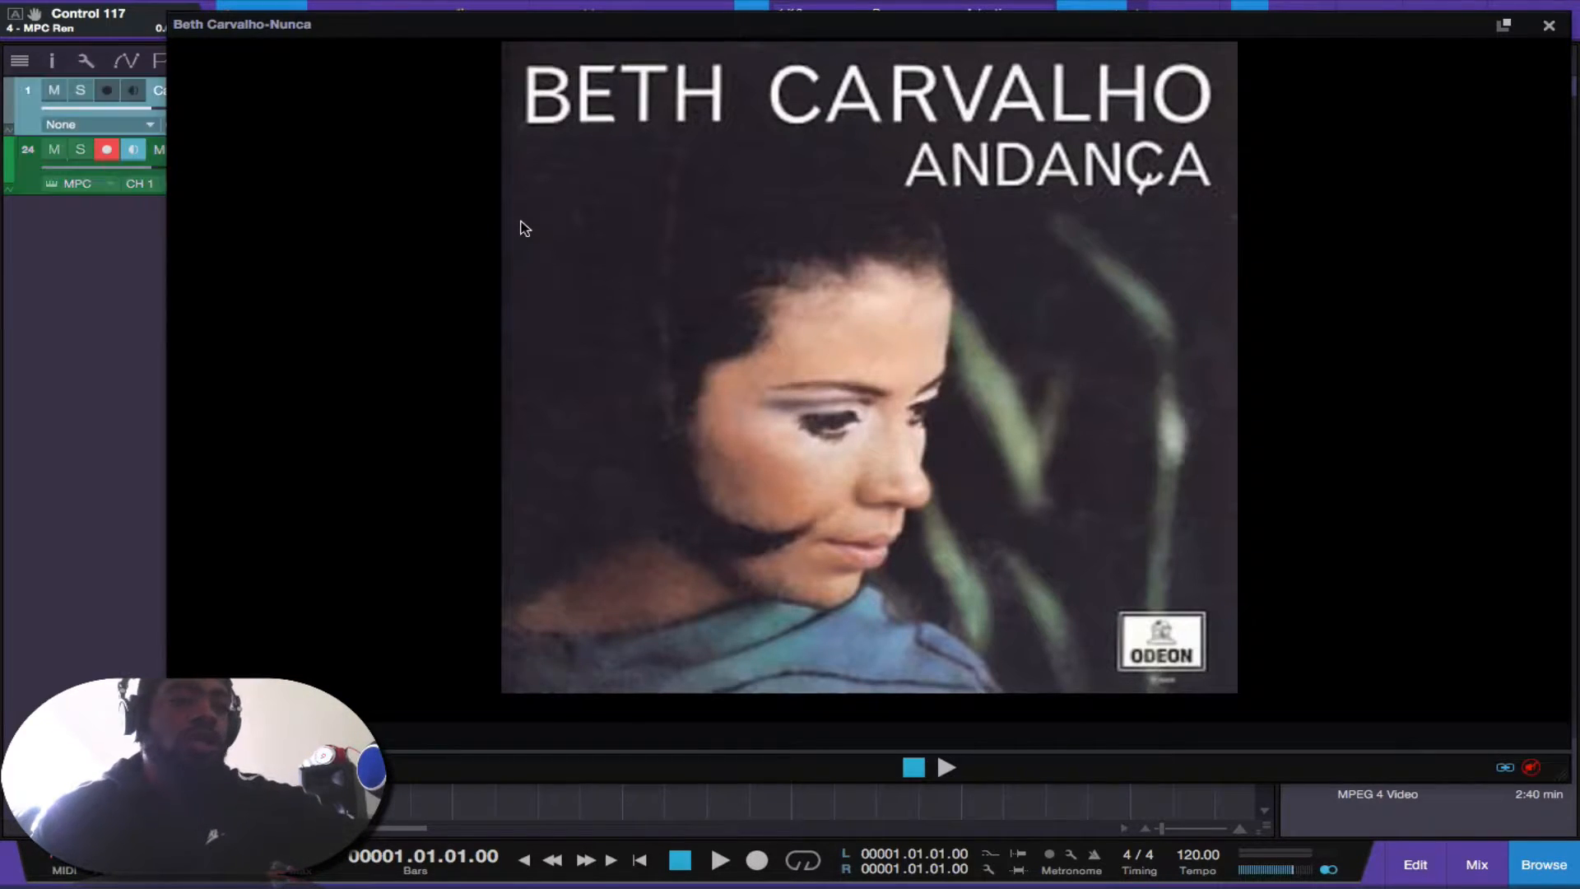
# Step: Mute the Camille Sauvage track and preview the loaded Beth Carvalho video
pyautogui.press('m')
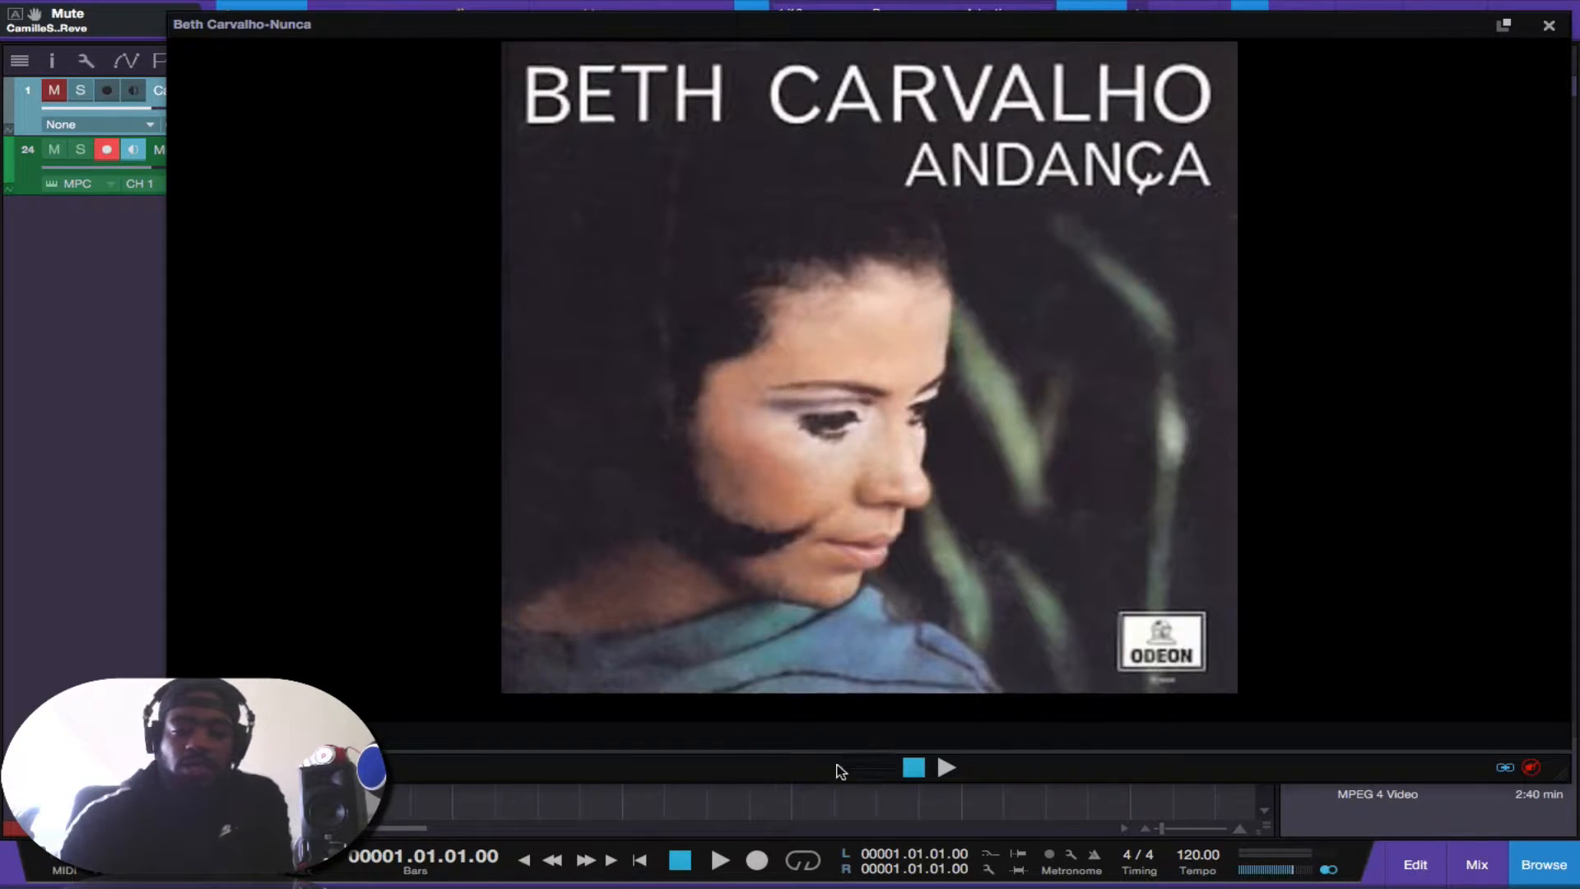
pyautogui.click(946, 766)
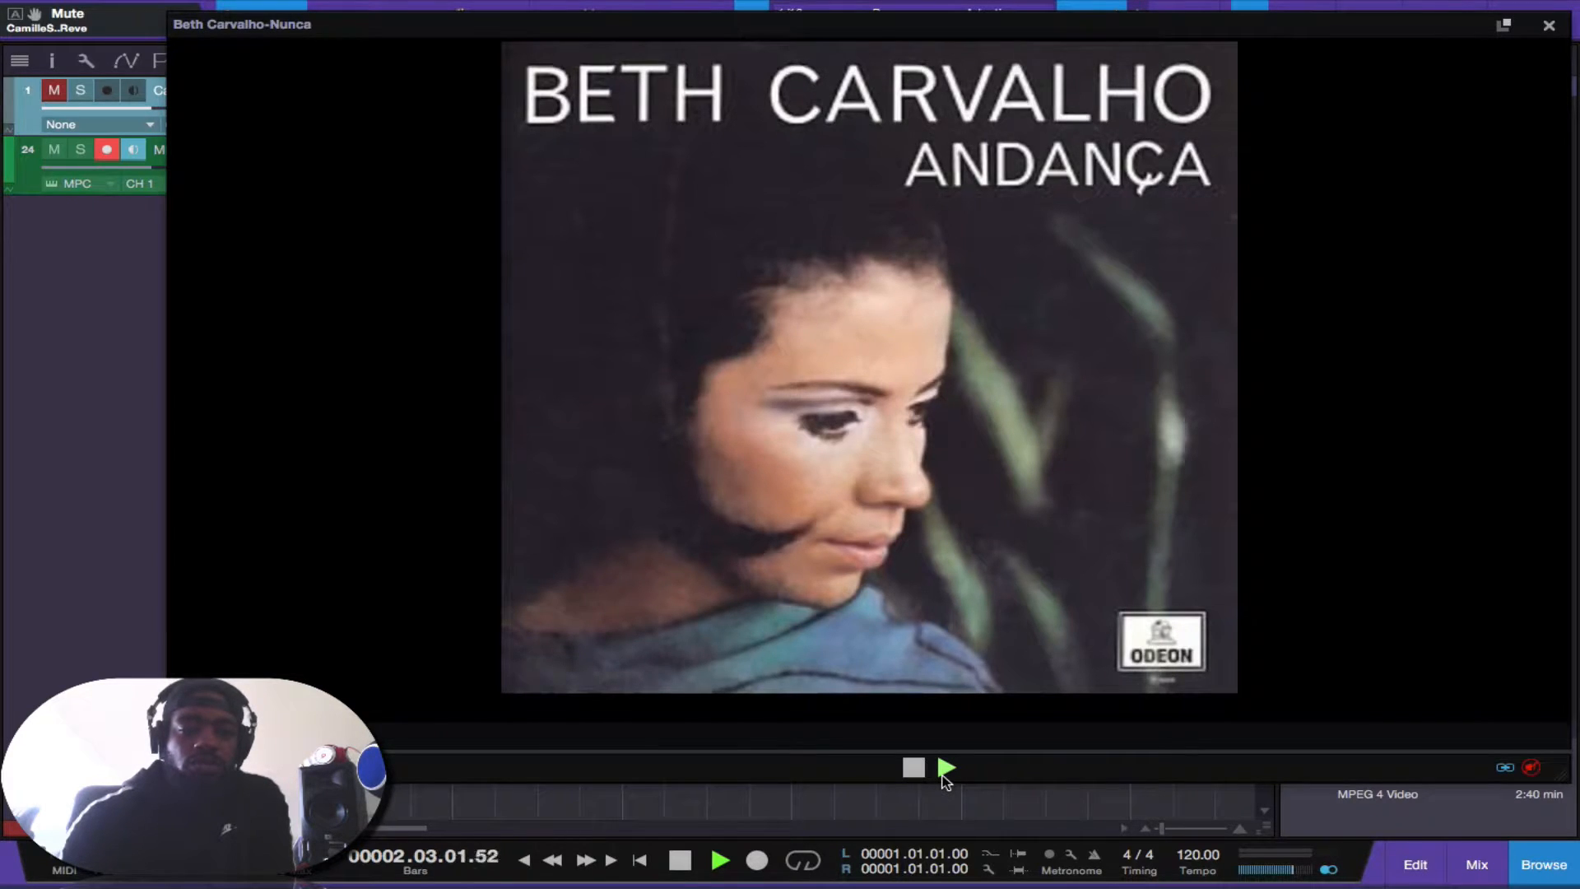
pyautogui.click(914, 768)
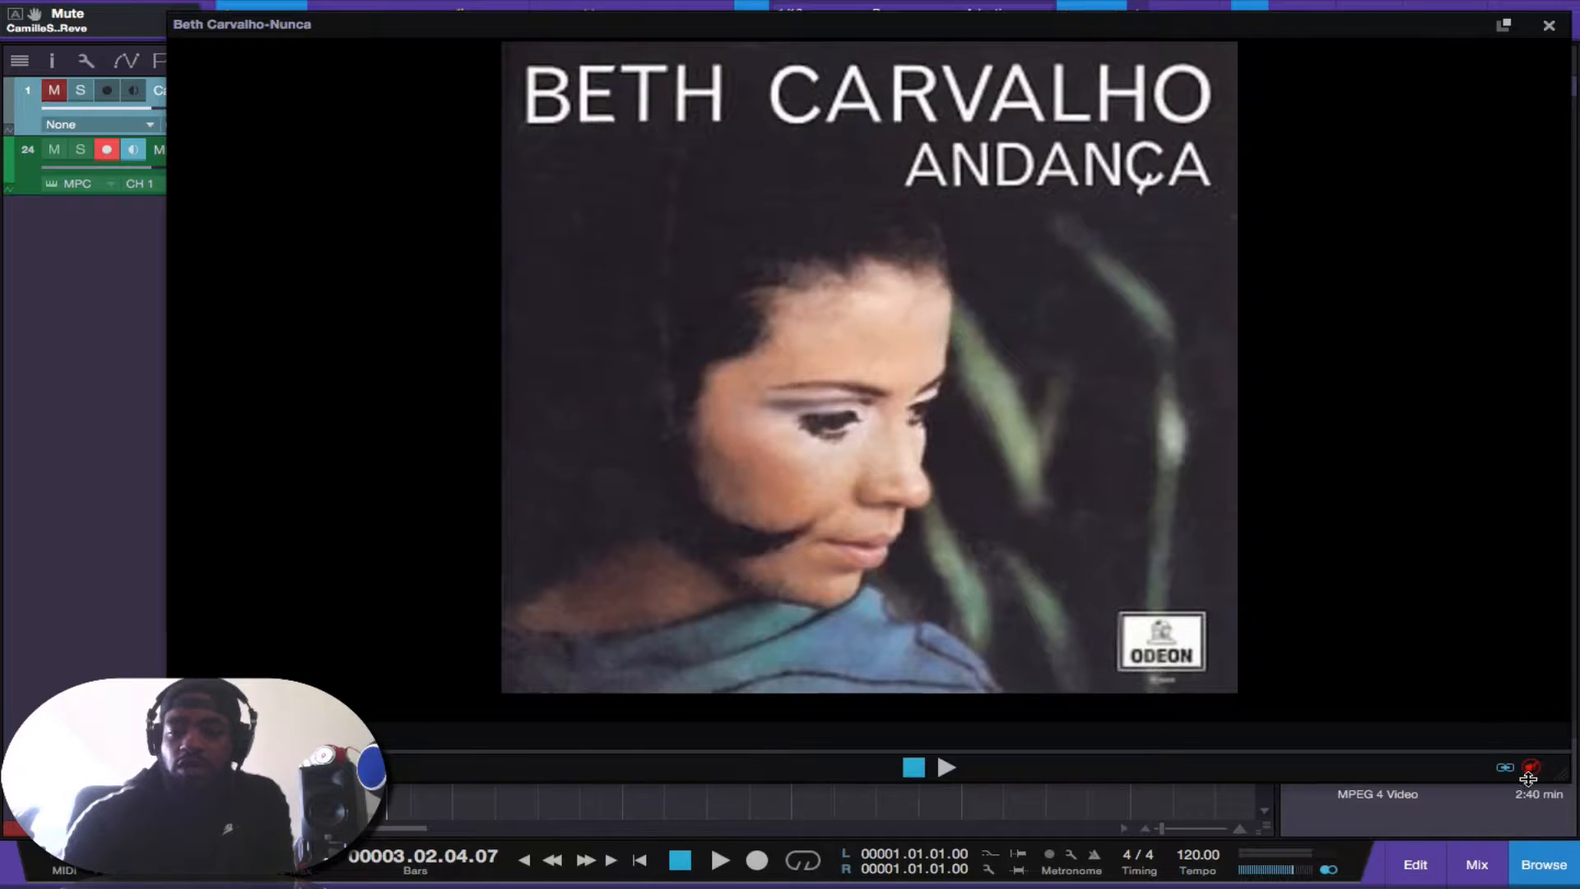
pyautogui.moveTo(1394, 31); pyautogui.dragTo(1177, 48)
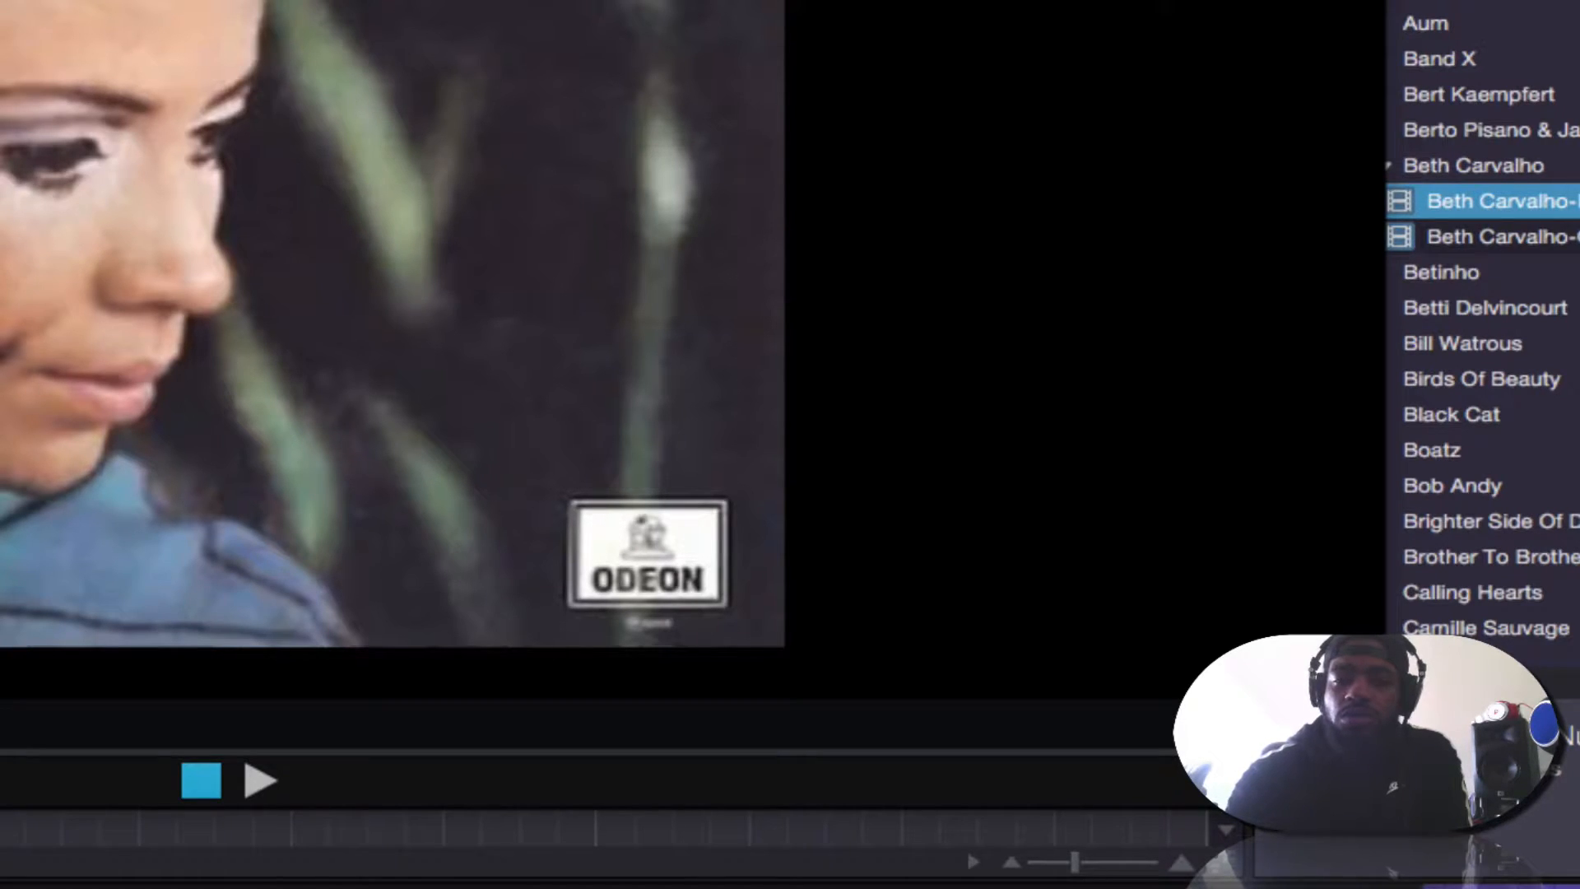
pyautogui.click(245, 777)
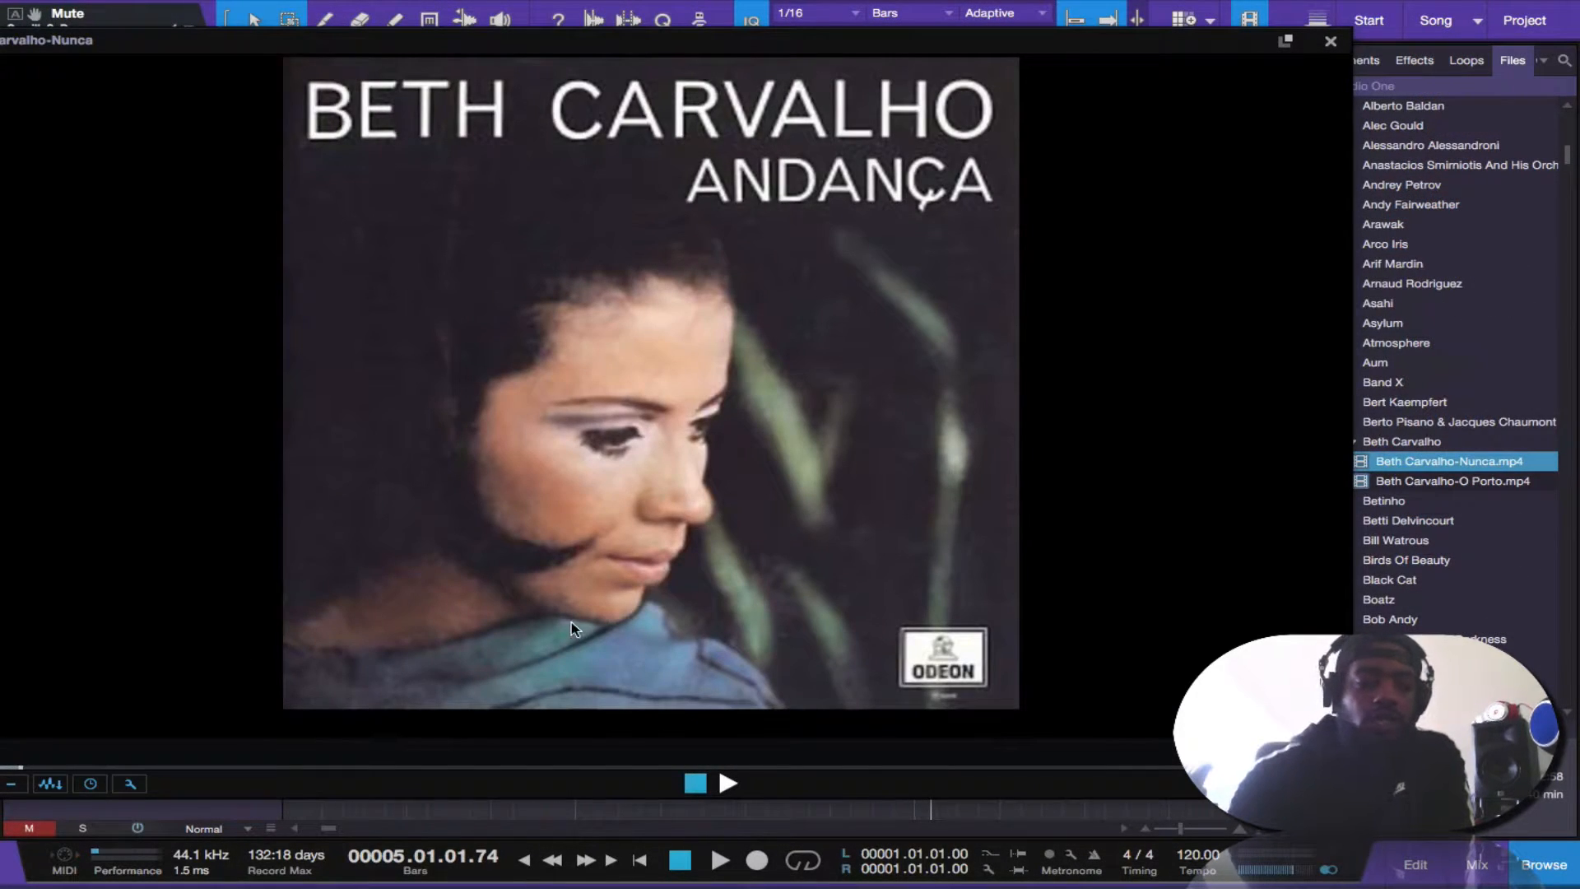
# Step: Start extracting the video's audio to a new track, cancel the extraction, and close the video player
pyautogui.moveTo(733, 43); pyautogui.dragTo(924, 48)
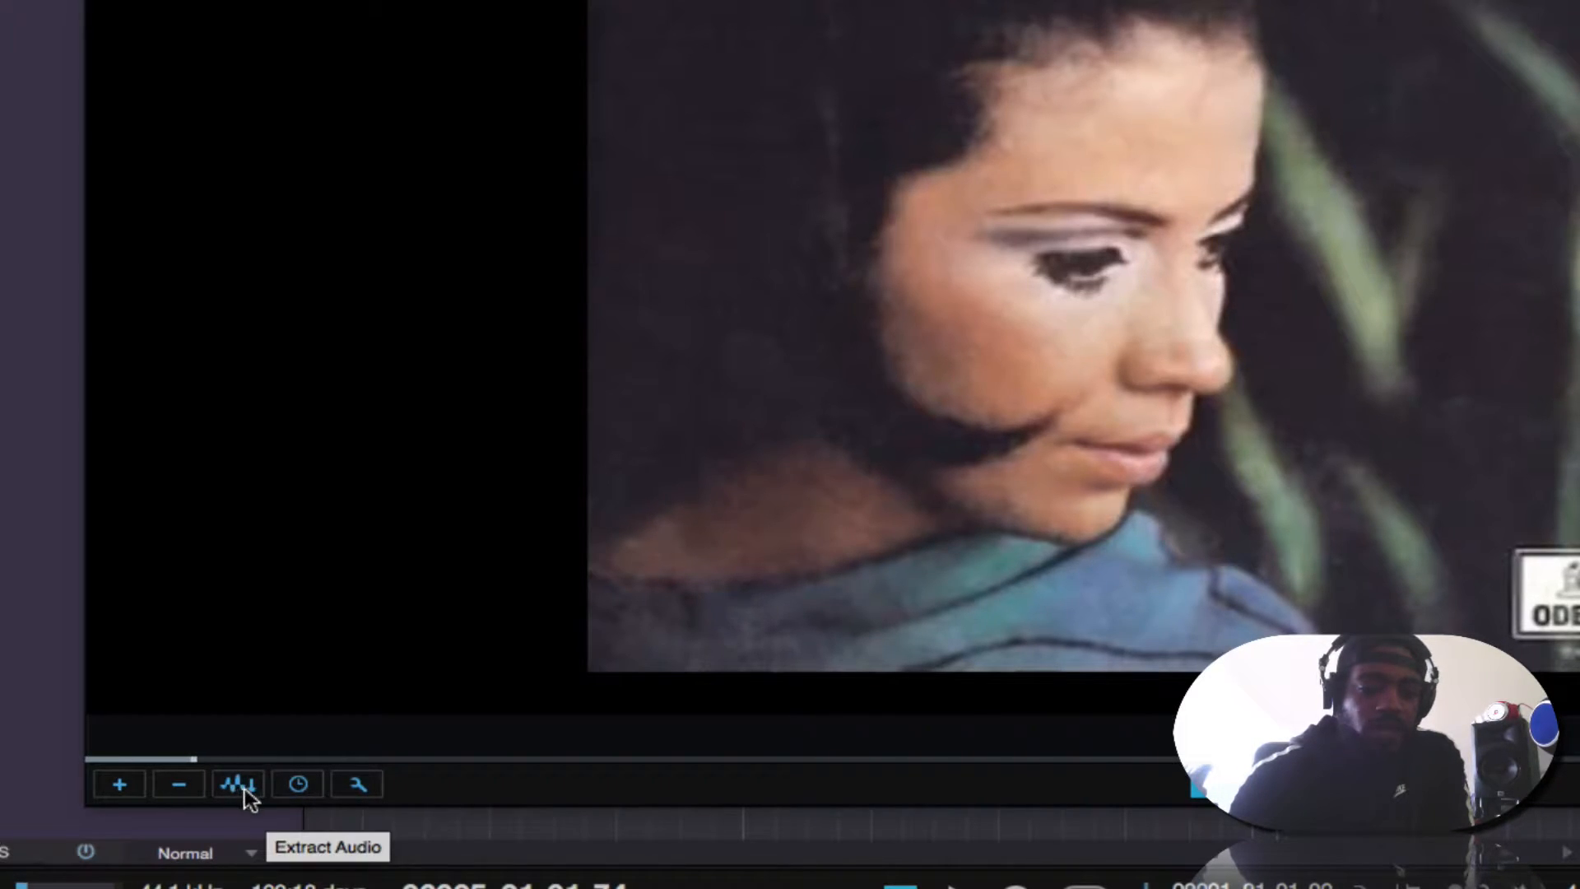
pyautogui.click(241, 787)
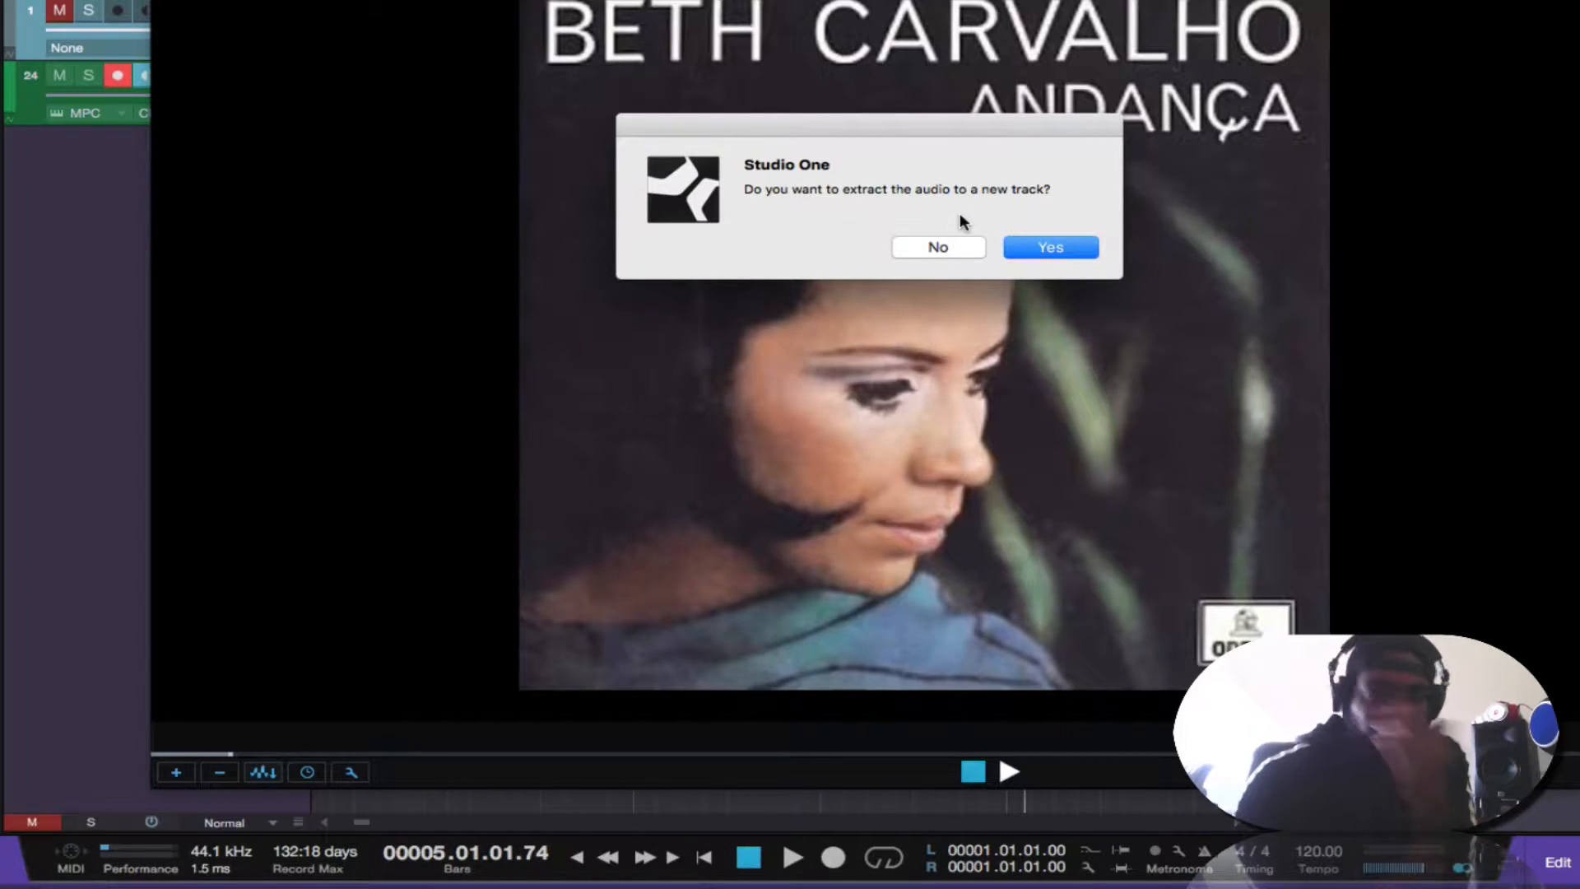
pyautogui.click(1050, 241)
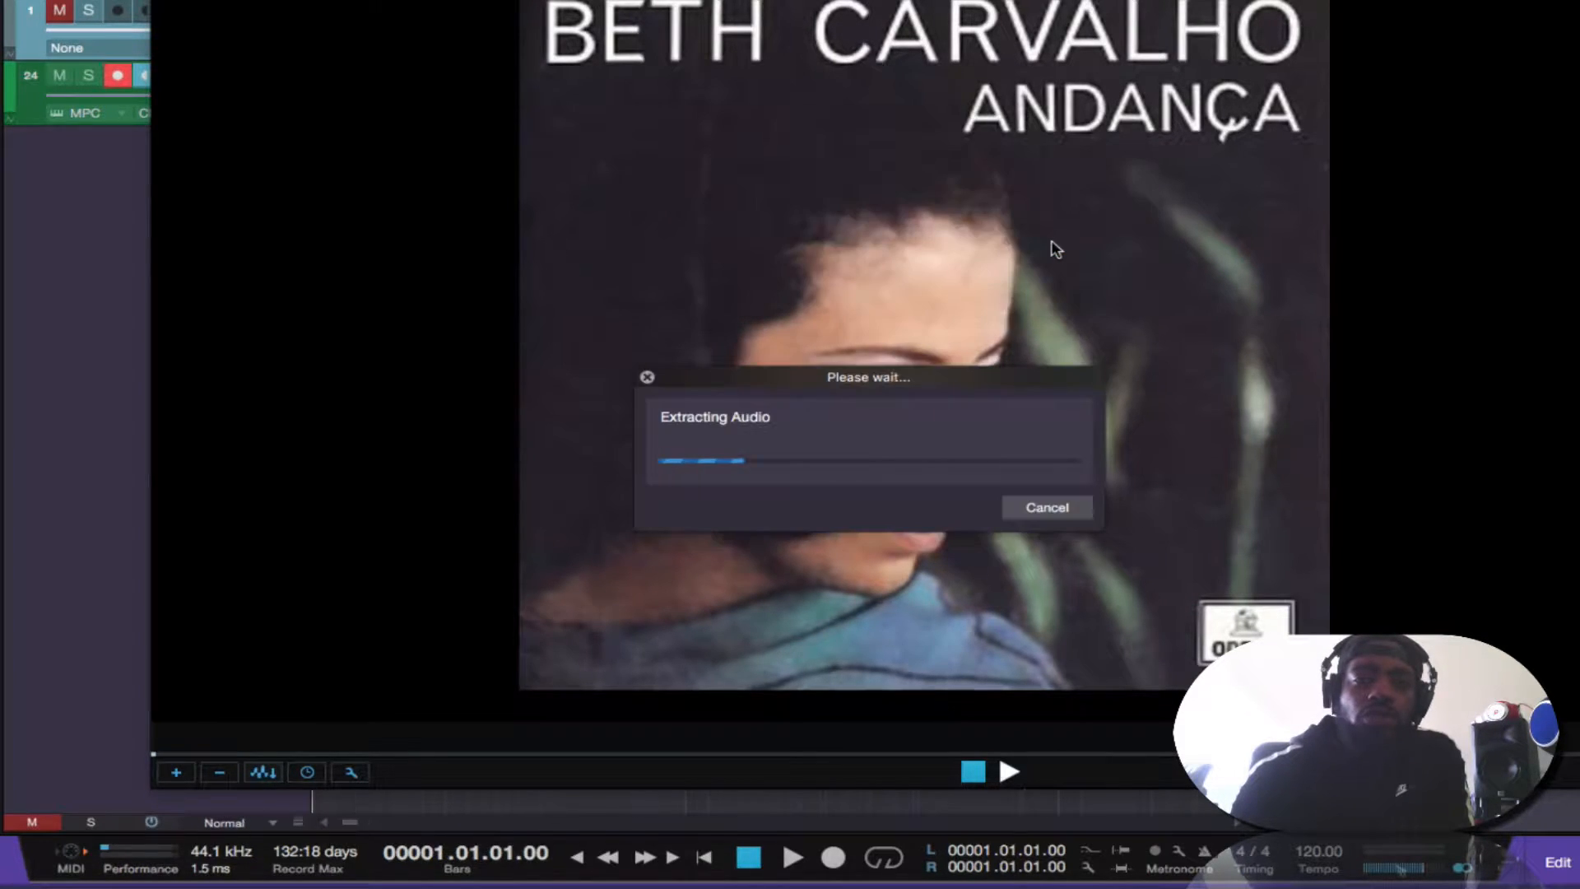
pyautogui.click(1027, 499)
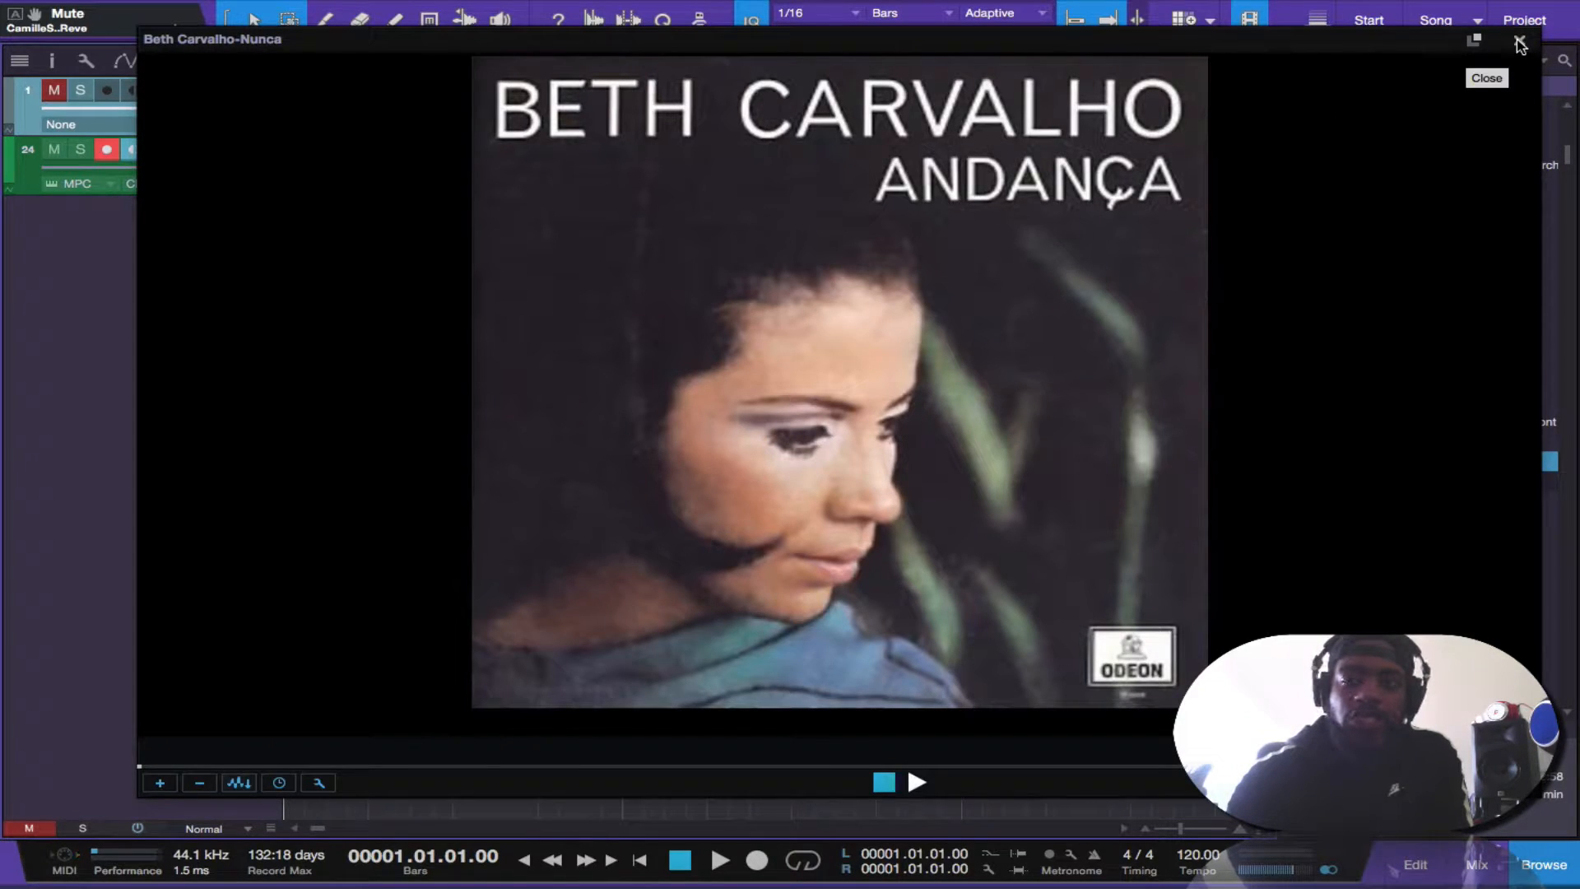
pyautogui.click(1519, 41)
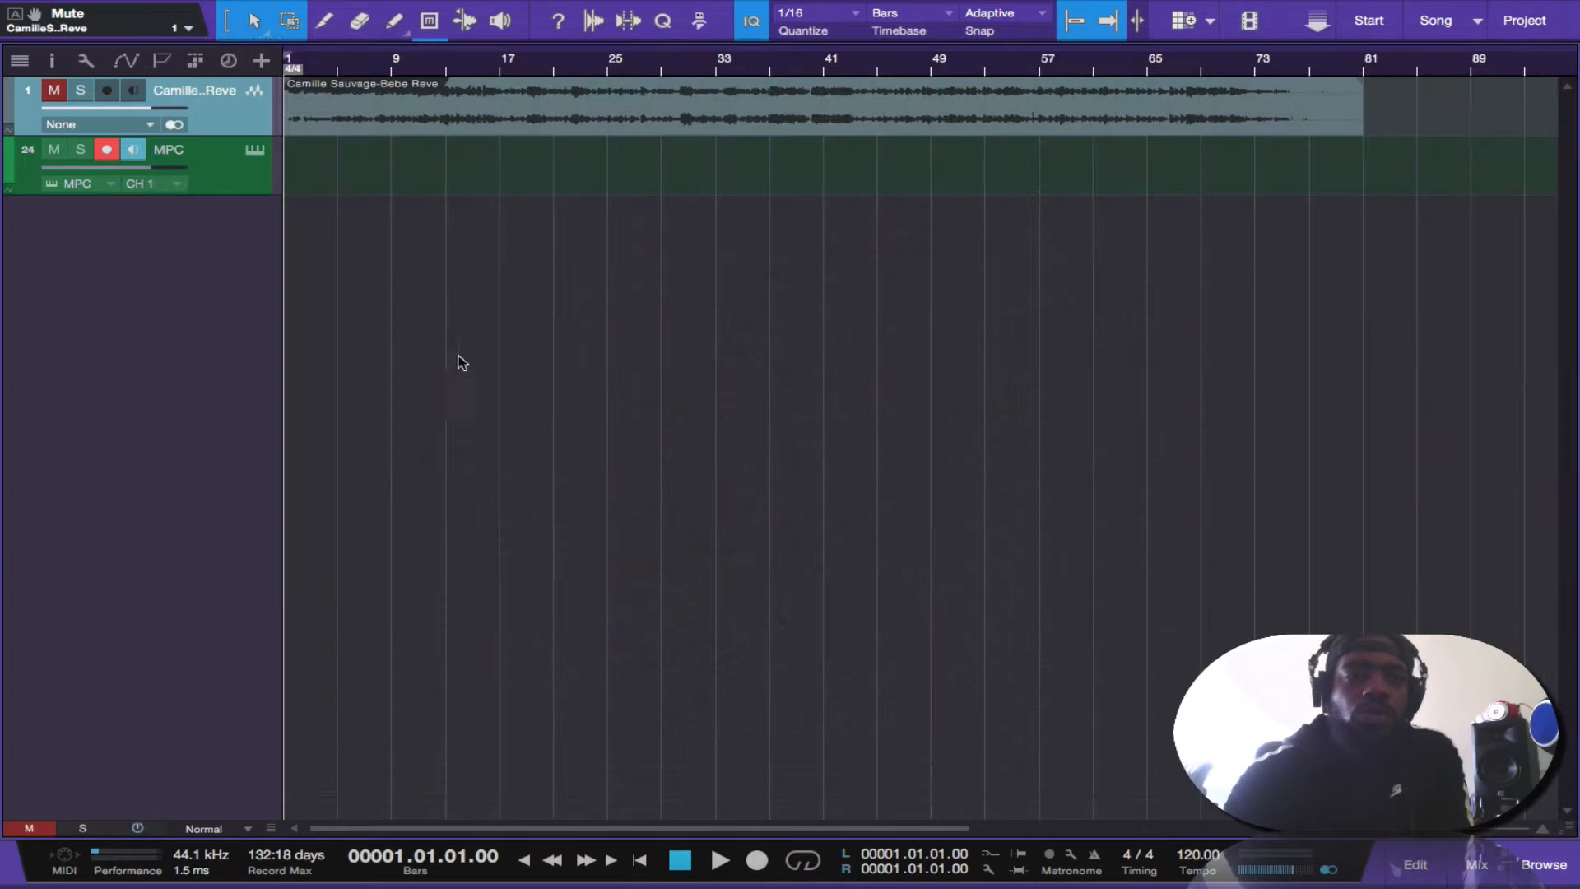
# Step: Open the Camille Sauvage-Bebe Reve event in the audio editor and enlarge the editor area
pyautogui.scroll(5, 402, 177)
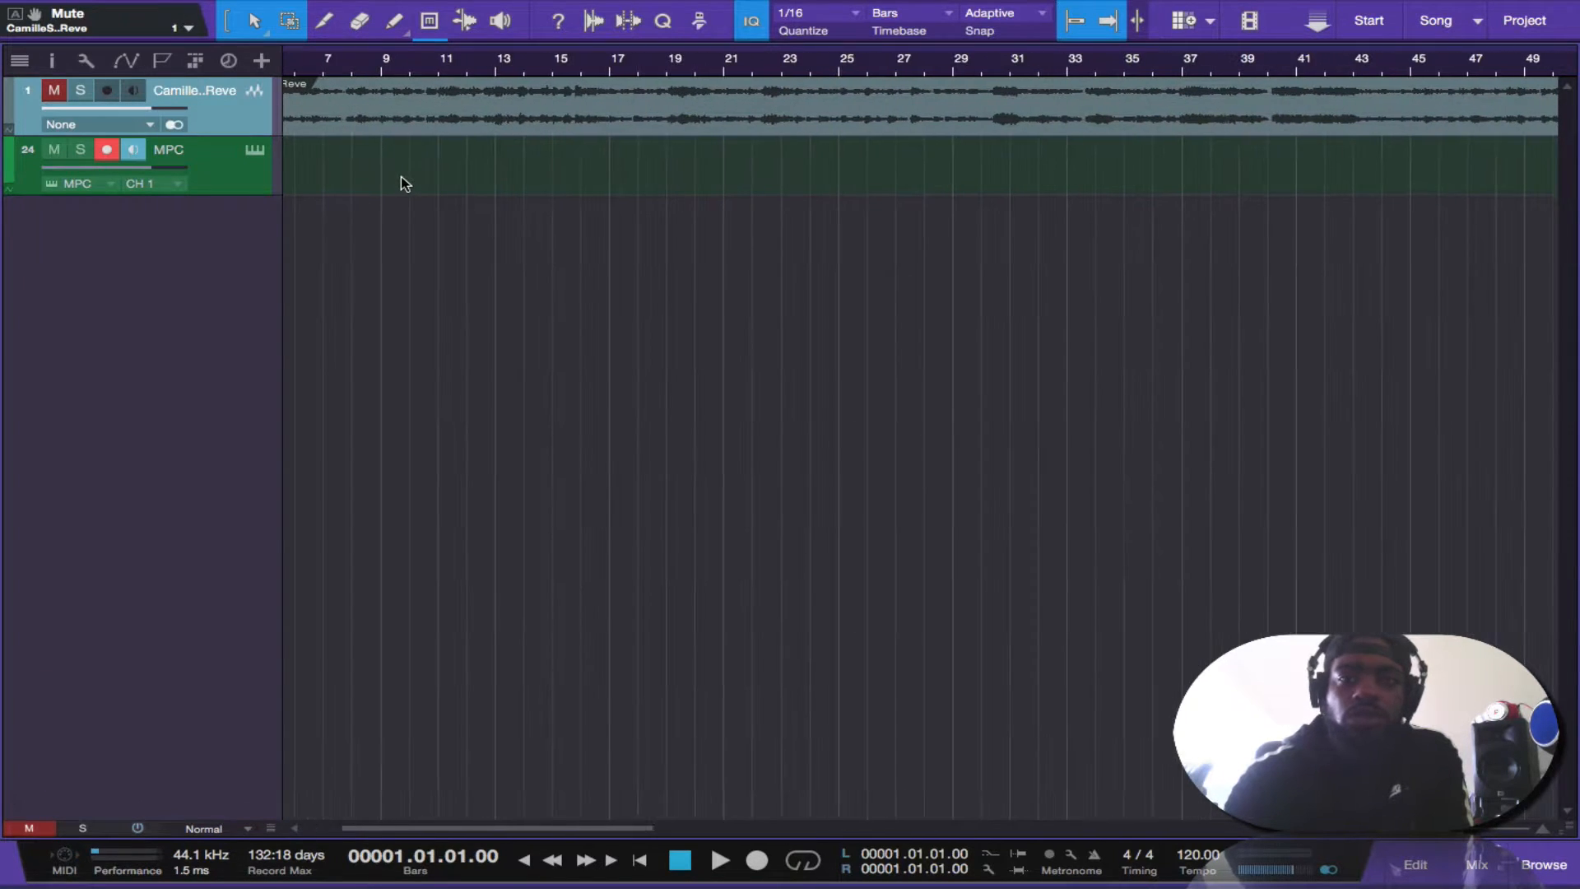
pyautogui.click(413, 129)
pyautogui.hscroll(-3, 540, 174)
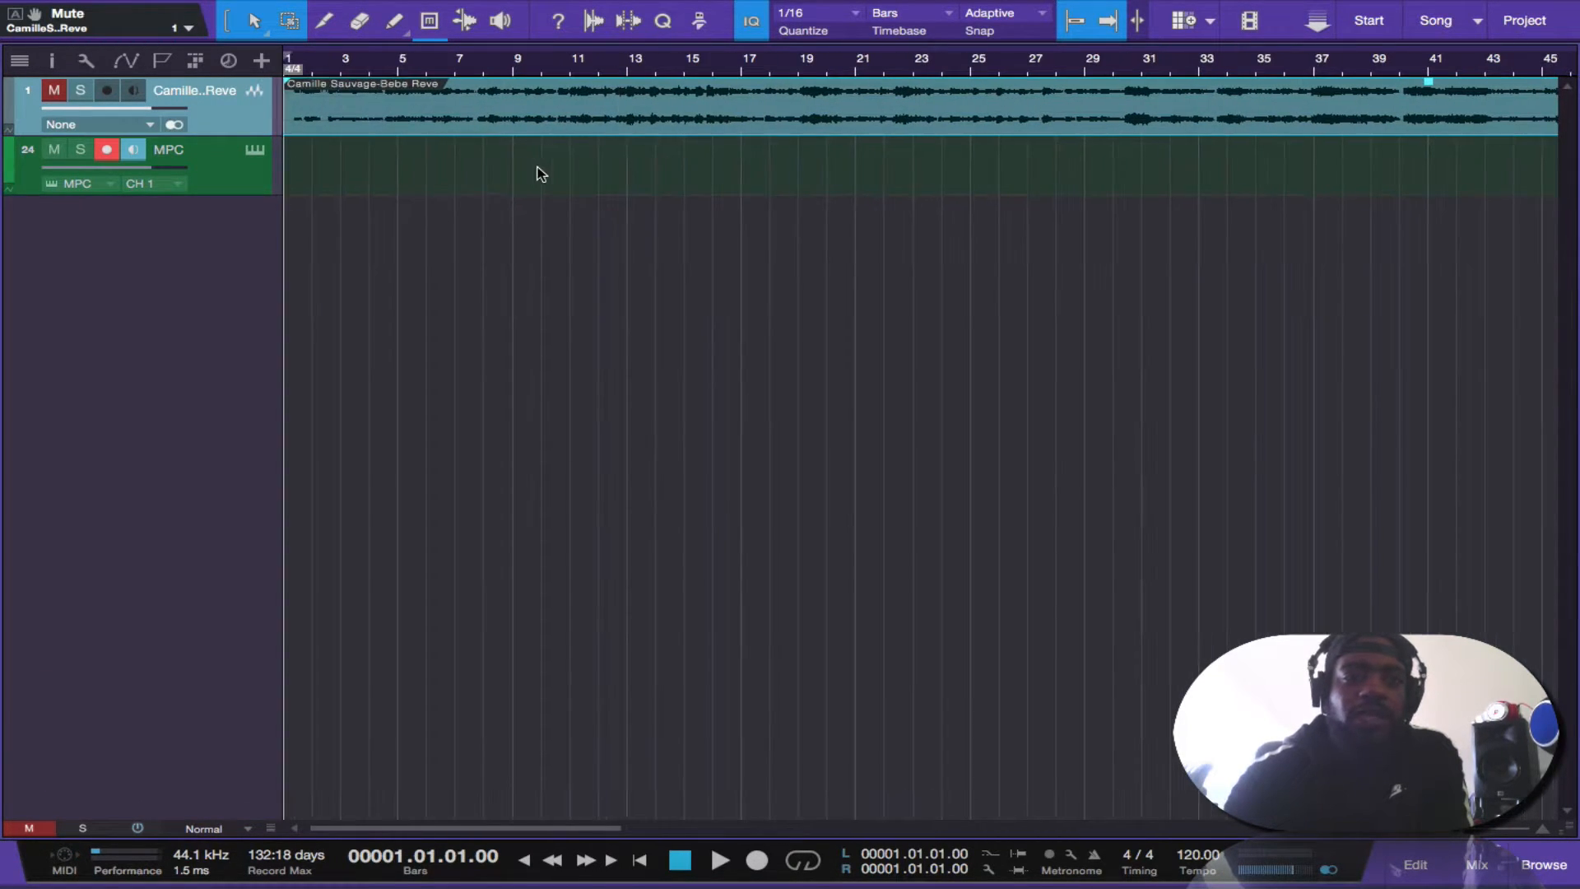
pyautogui.scroll(3, 469, 157)
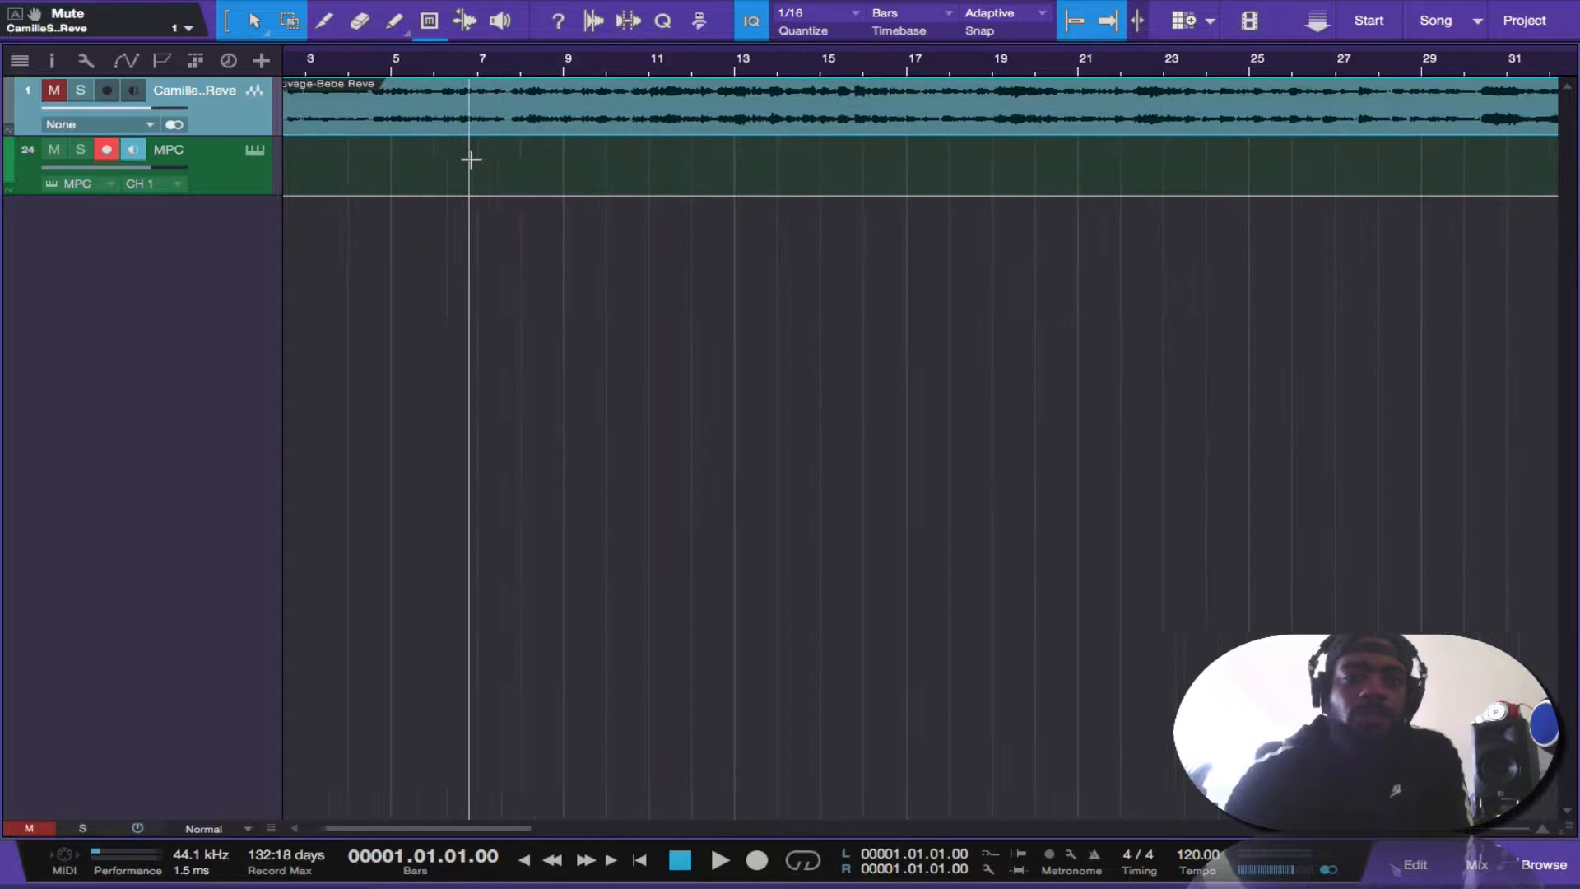
pyautogui.doubleClick(351, 120)
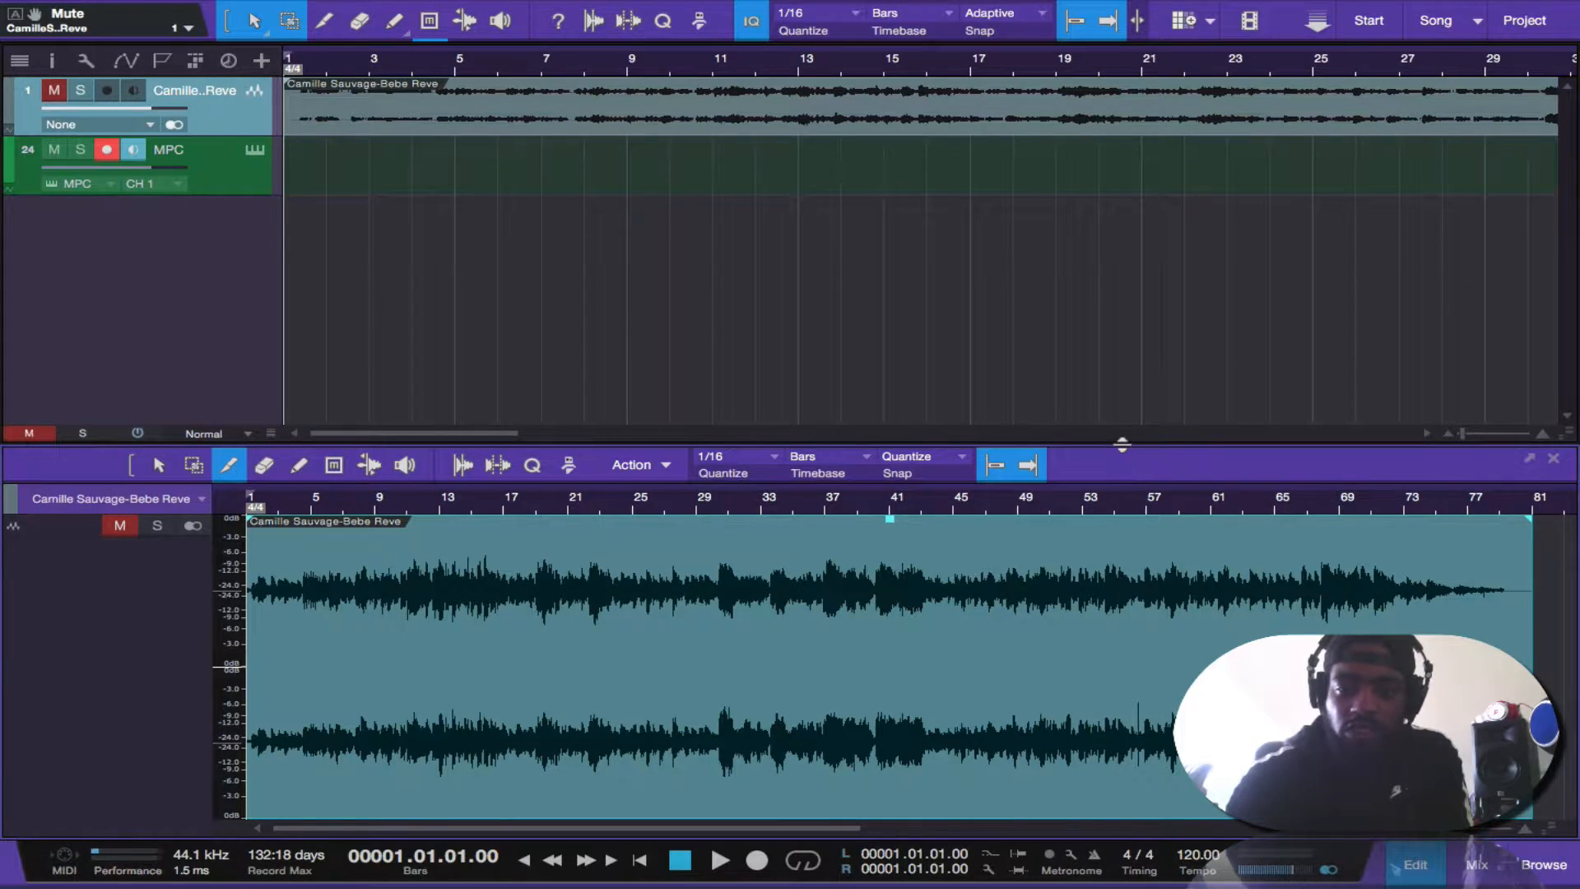
pyautogui.moveTo(1122, 444); pyautogui.dragTo(1119, 345)
pyautogui.press('e')
pyautogui.press('e')
pyautogui.press('e')
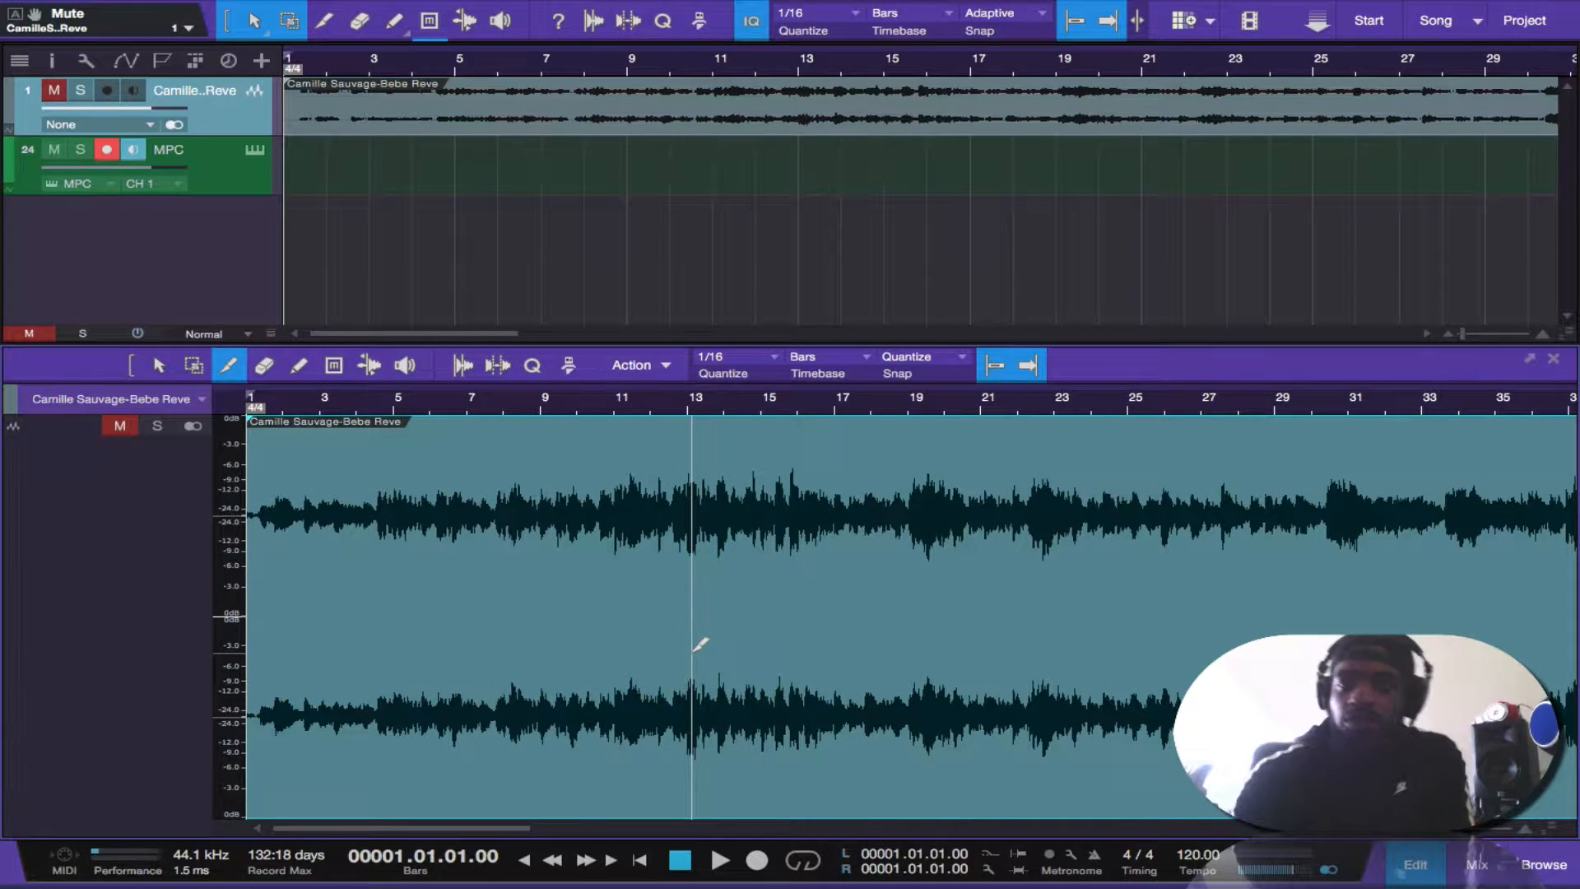
# Step: Set the song's loop range from bar 1 to bar 5
pyautogui.press('w')
pyautogui.press('w')
pyautogui.press('w')
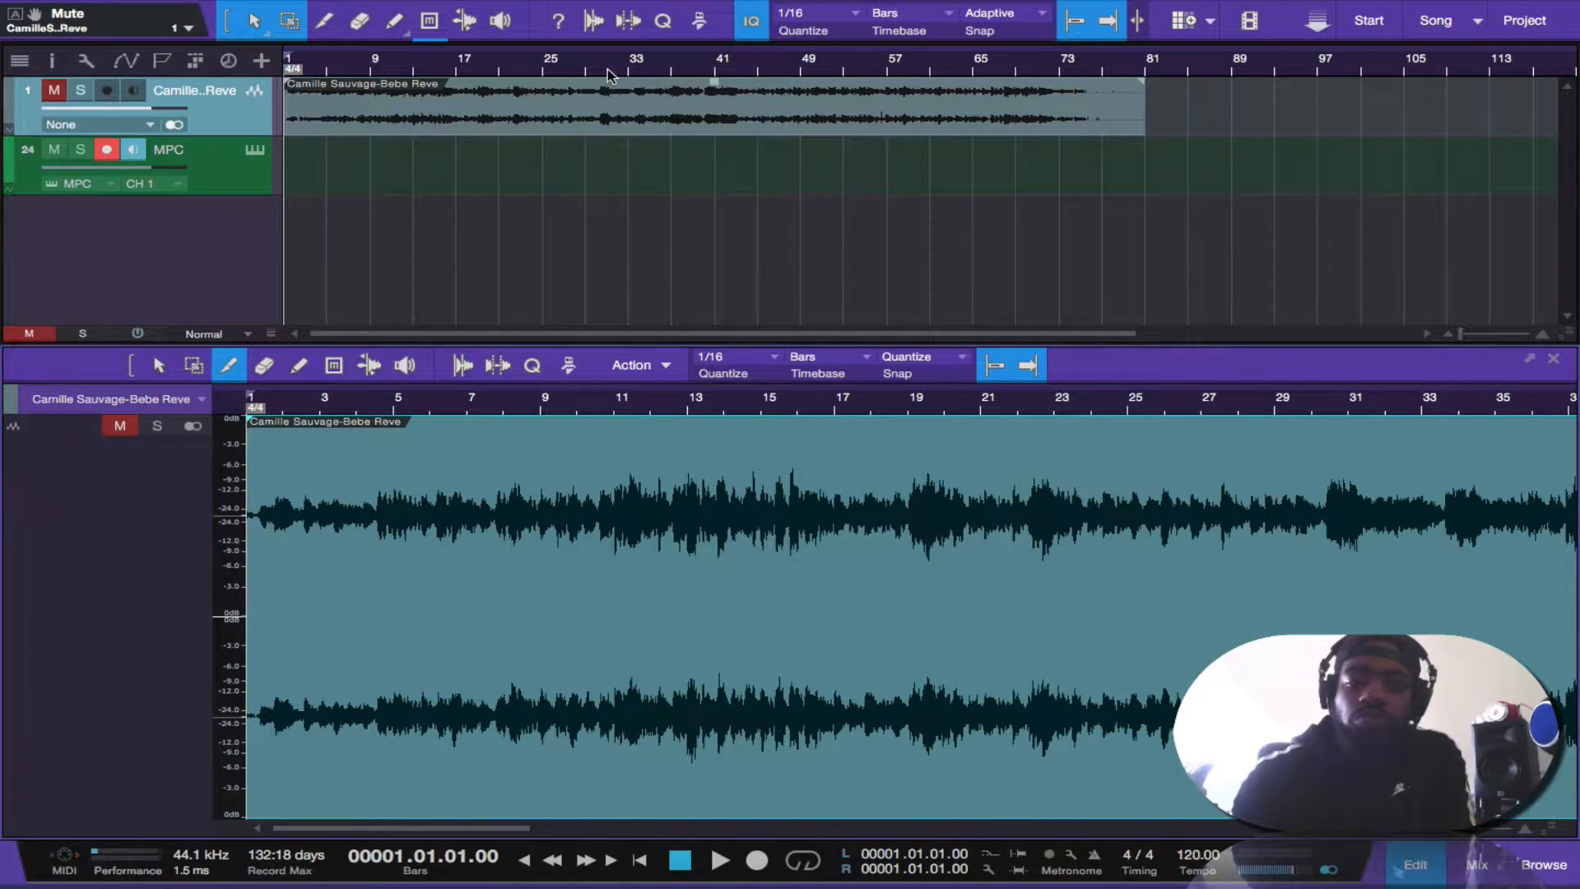
pyautogui.hotkey('shift', 'p')
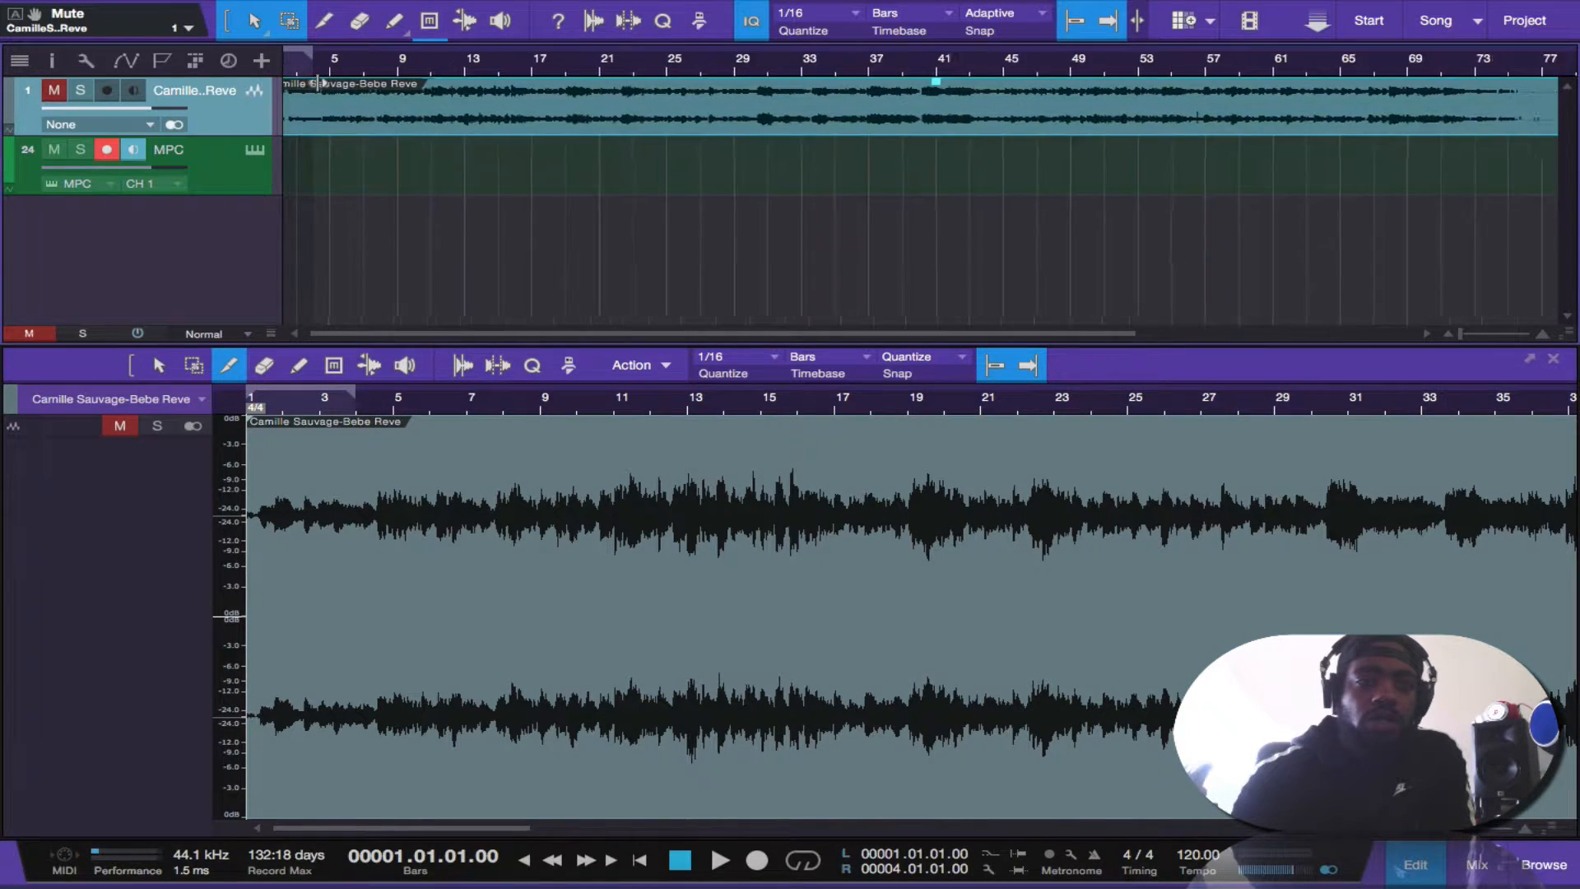
pyautogui.scroll(3, 319, 83)
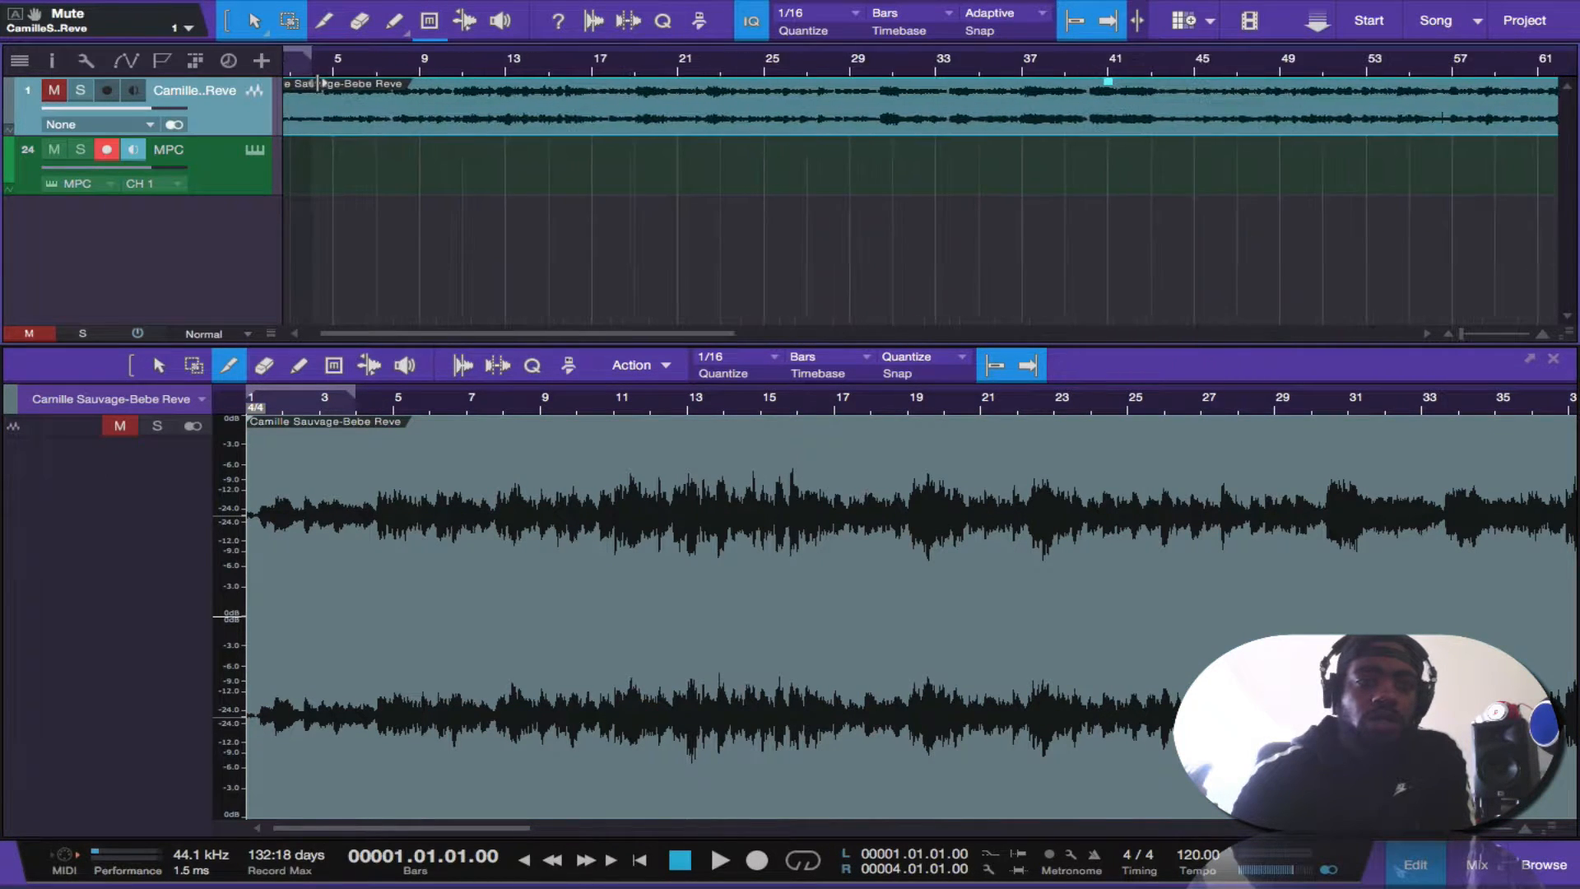
pyautogui.moveTo(311, 56); pyautogui.dragTo(335, 66)
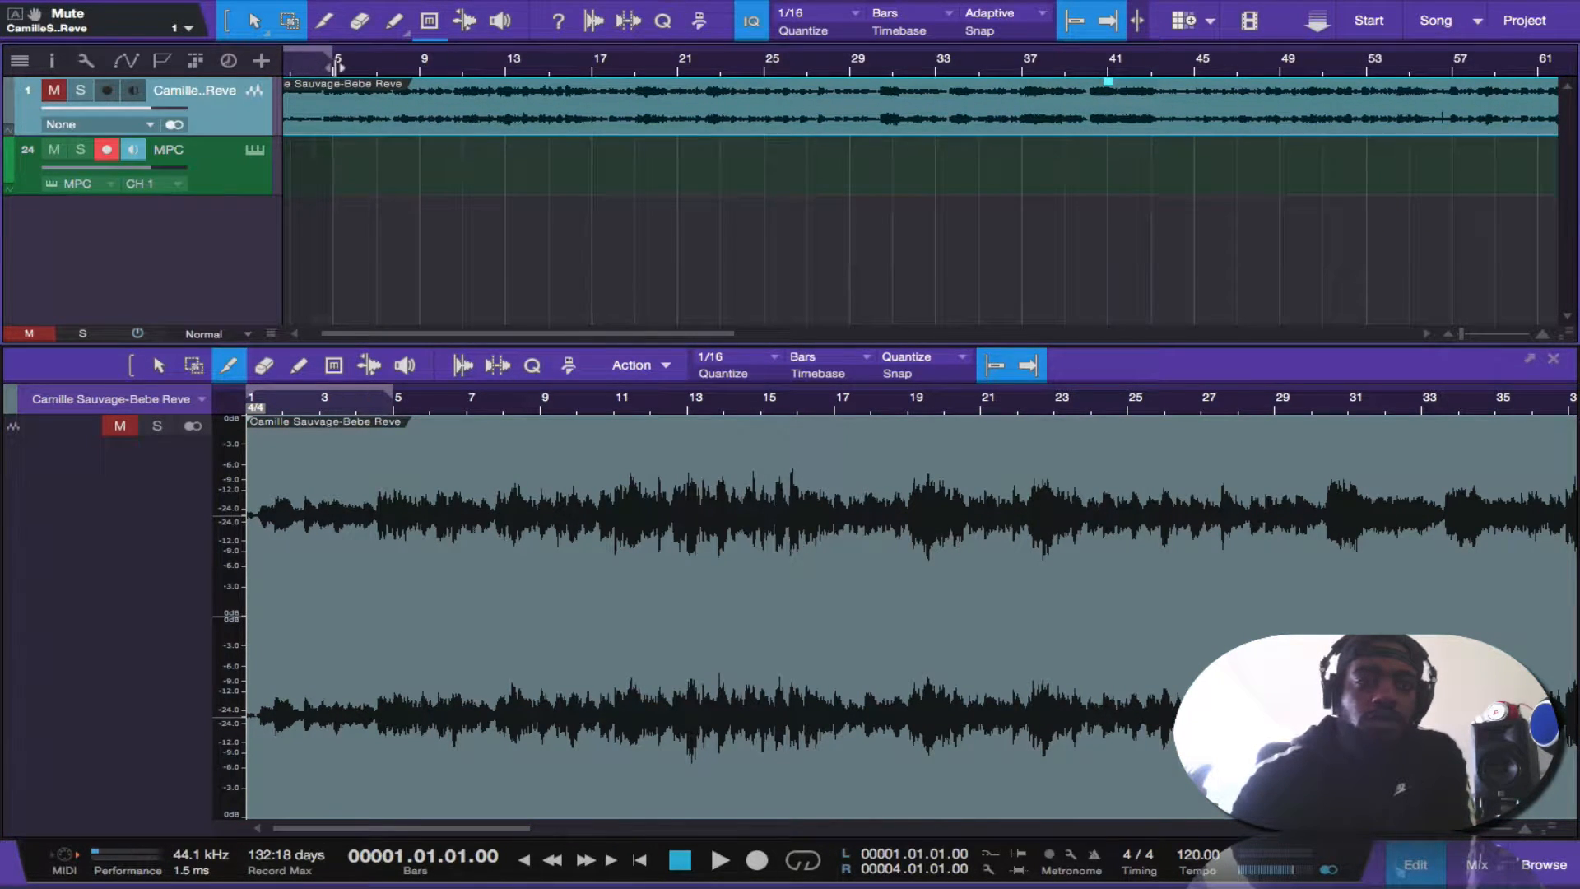
# Step: Unmute the Camille Sauvage track after a brief test playback
pyautogui.scroll(10, 540, 201)
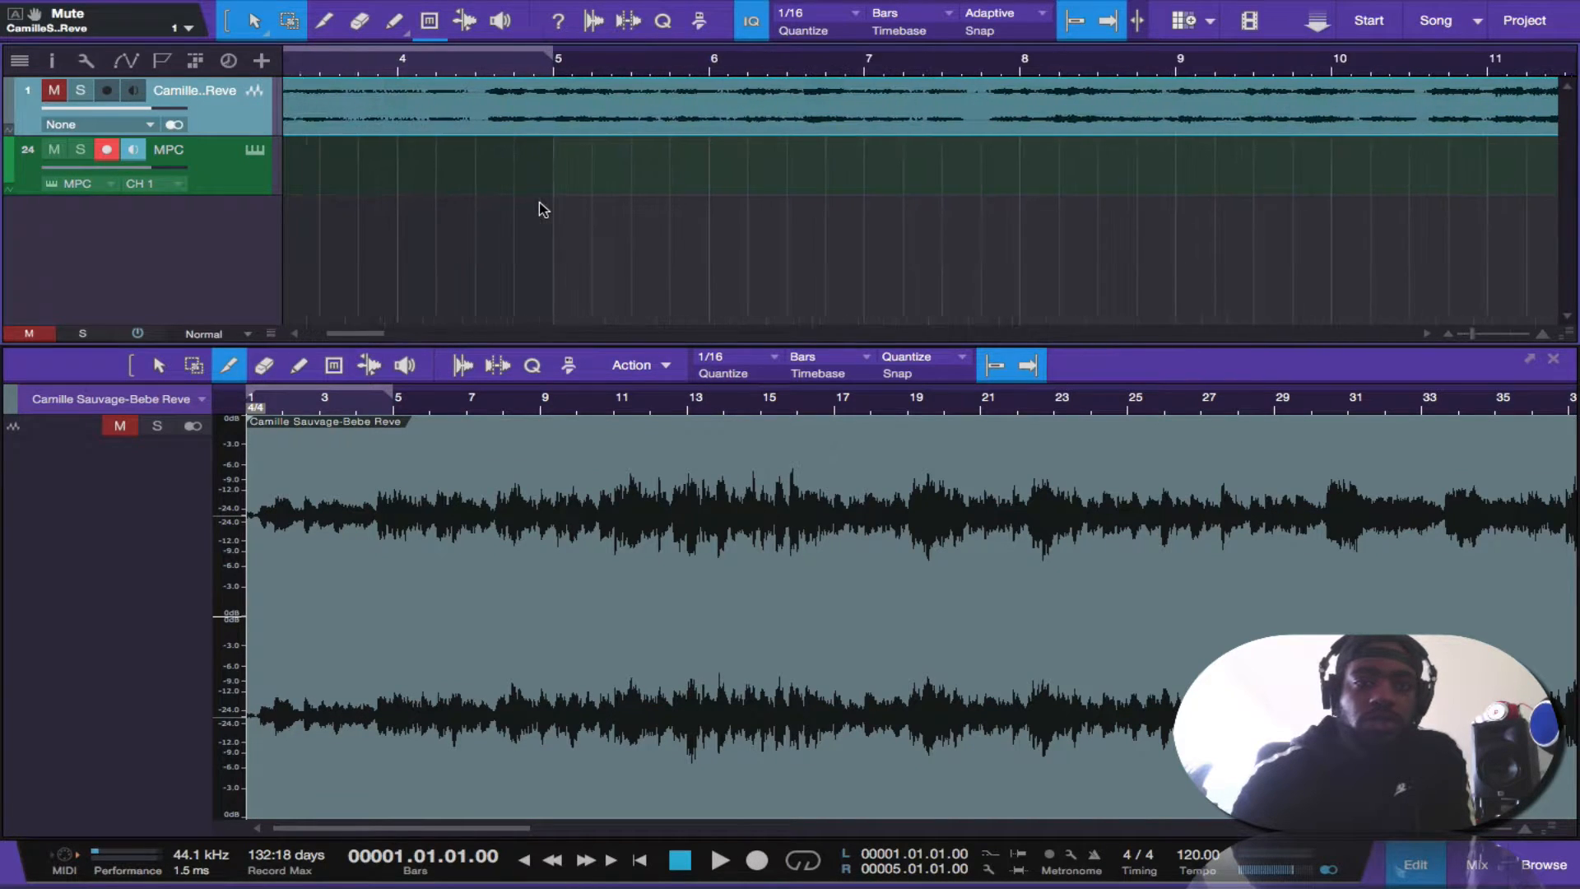
pyautogui.hscroll(-5, 530, 197)
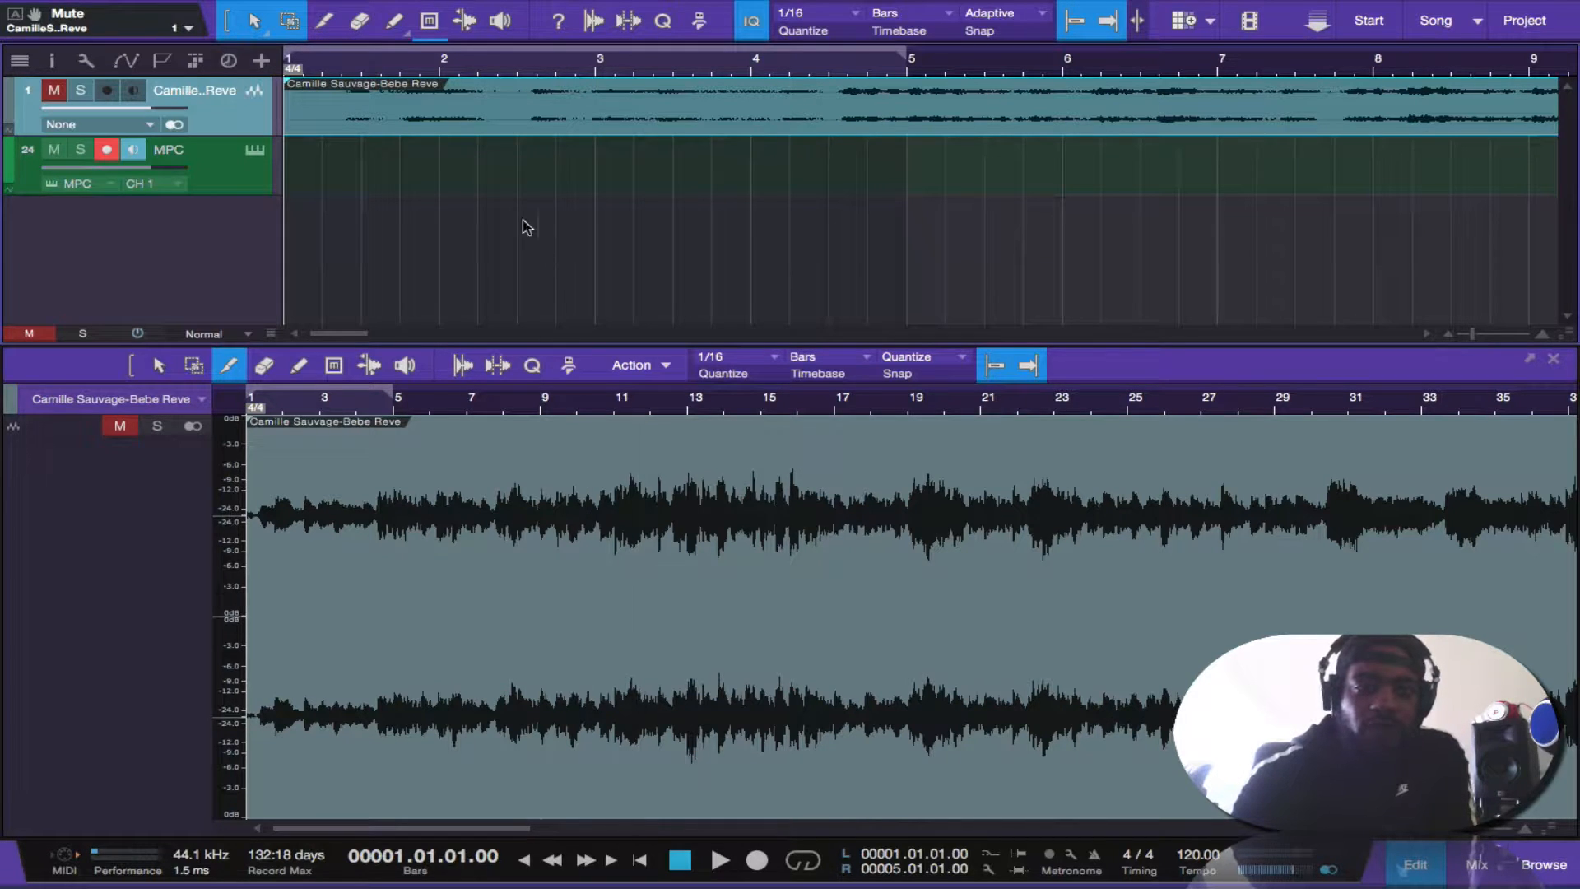
pyautogui.scroll(5, 456, 193)
pyautogui.hscroll(-4, 457, 193)
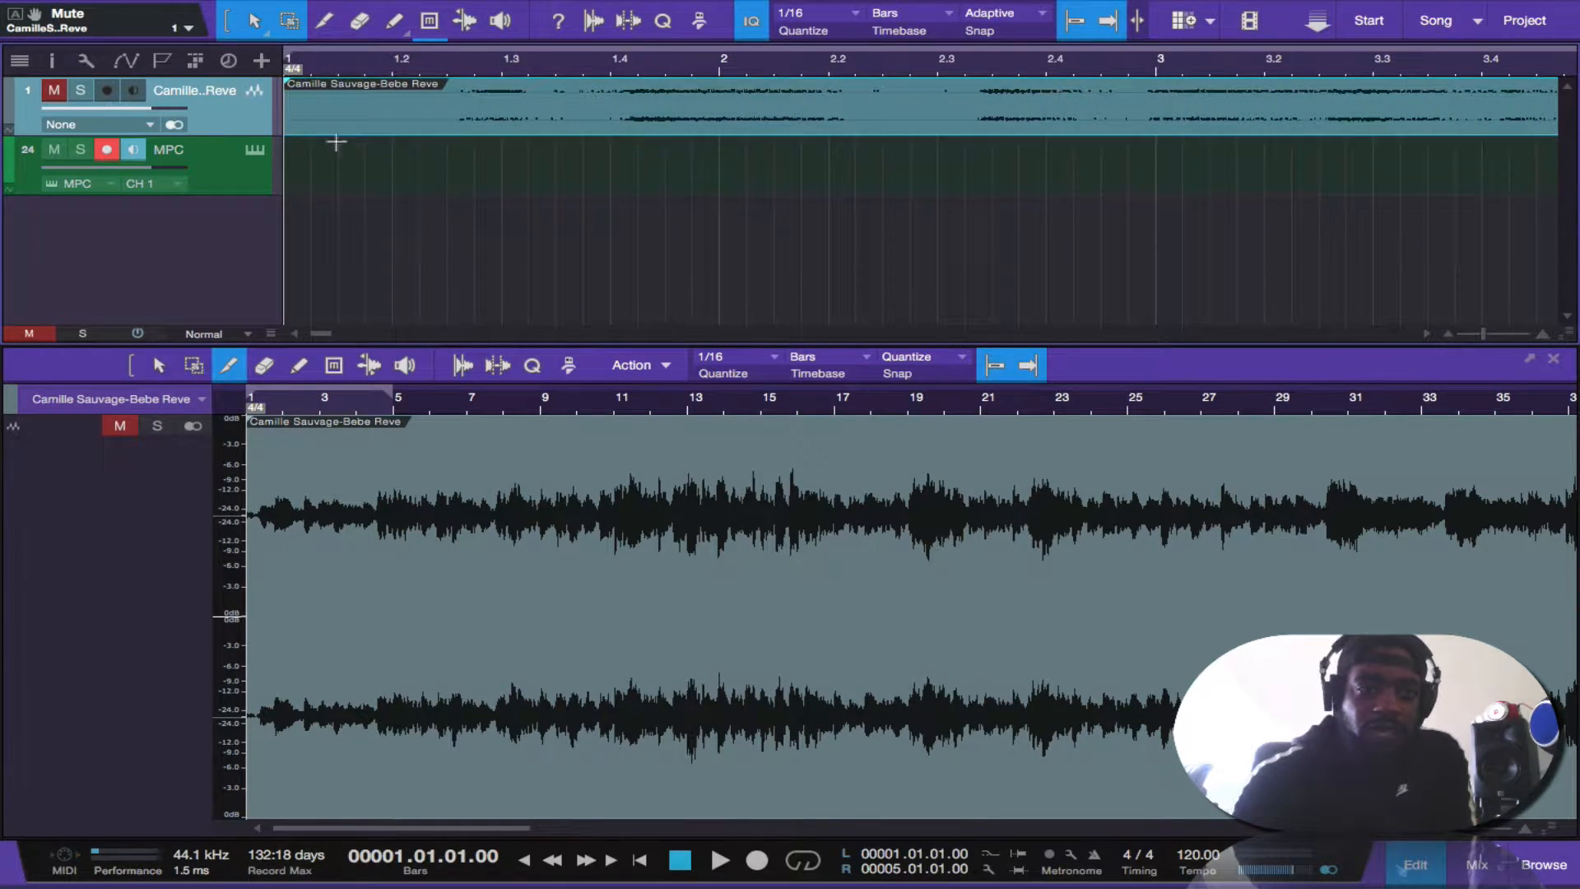
pyautogui.scroll(5, 417, 691)
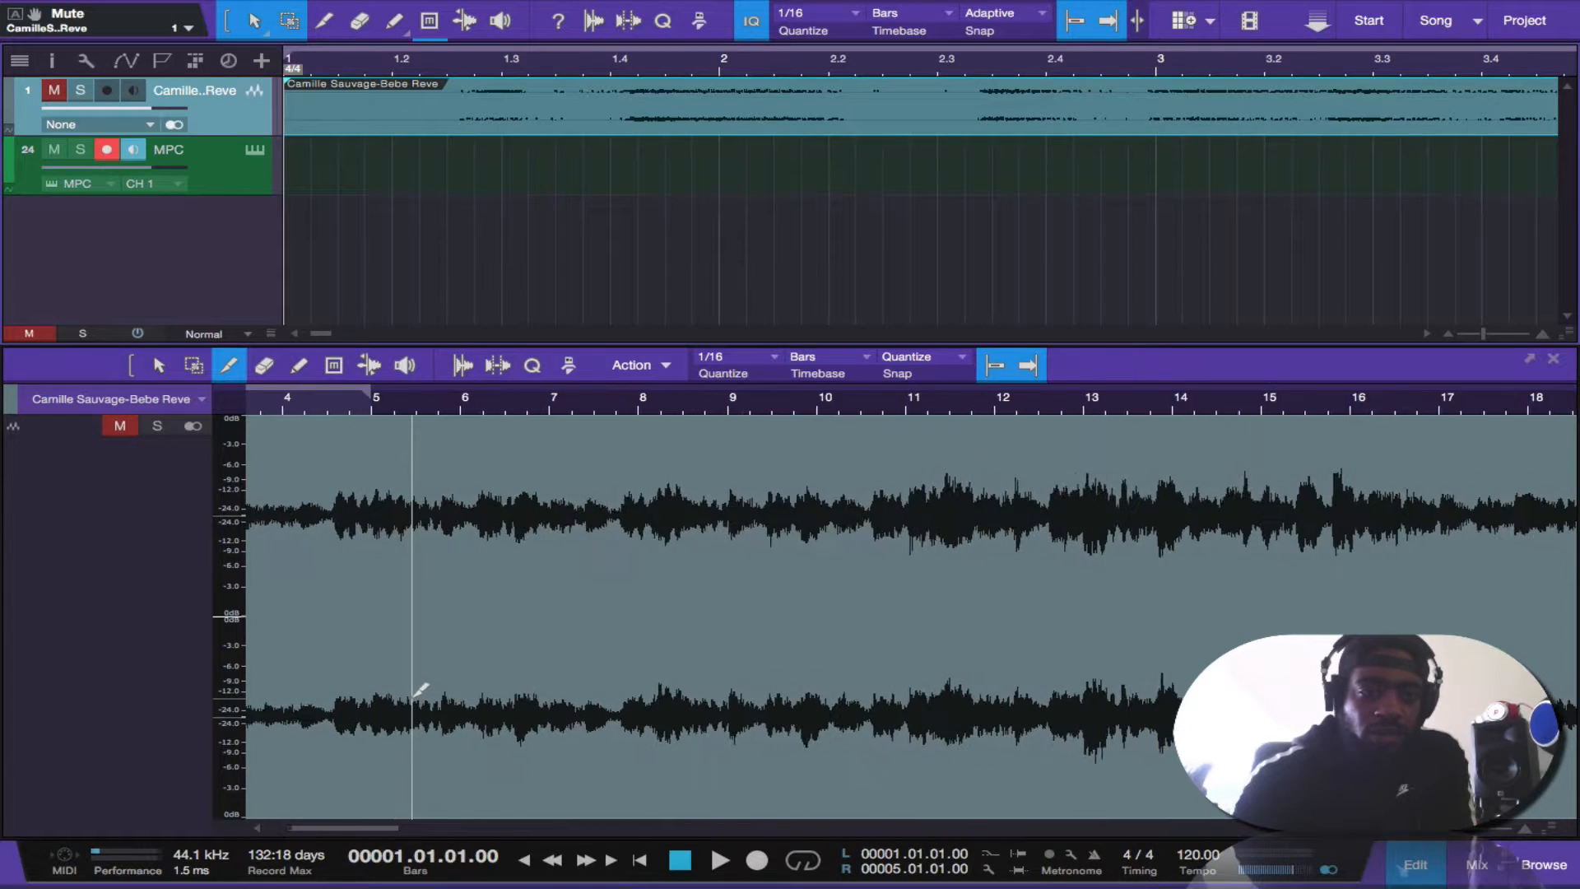
pyautogui.press('space')
pyautogui.press('space')
pyautogui.press('m')
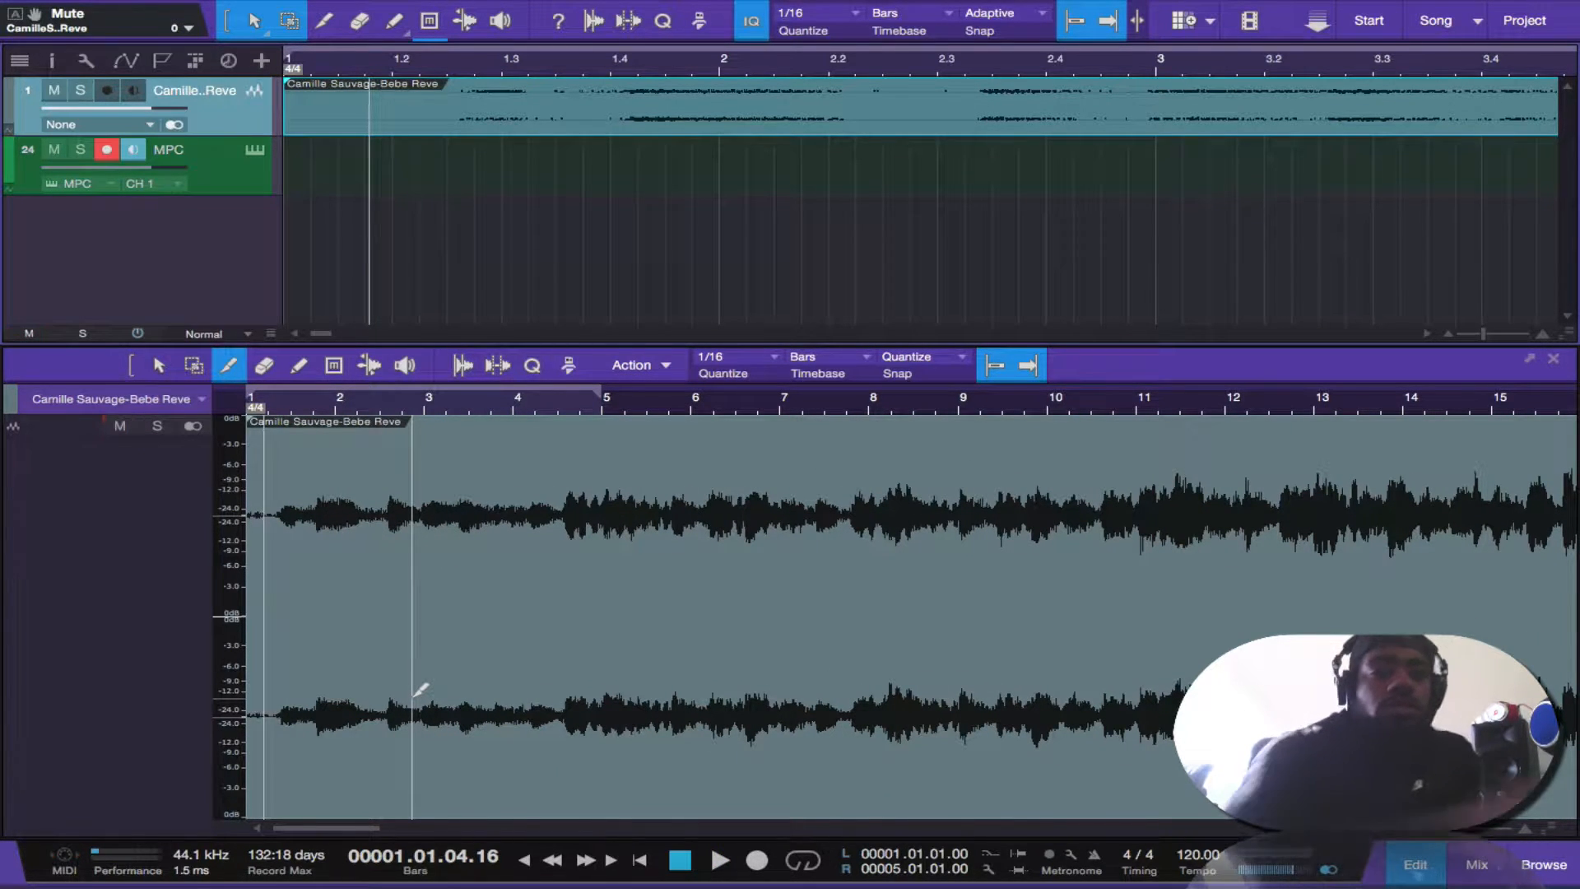
# Step: Play the sample's opening from the start of the song, then return the playhead to bar 1
pyautogui.press(',')
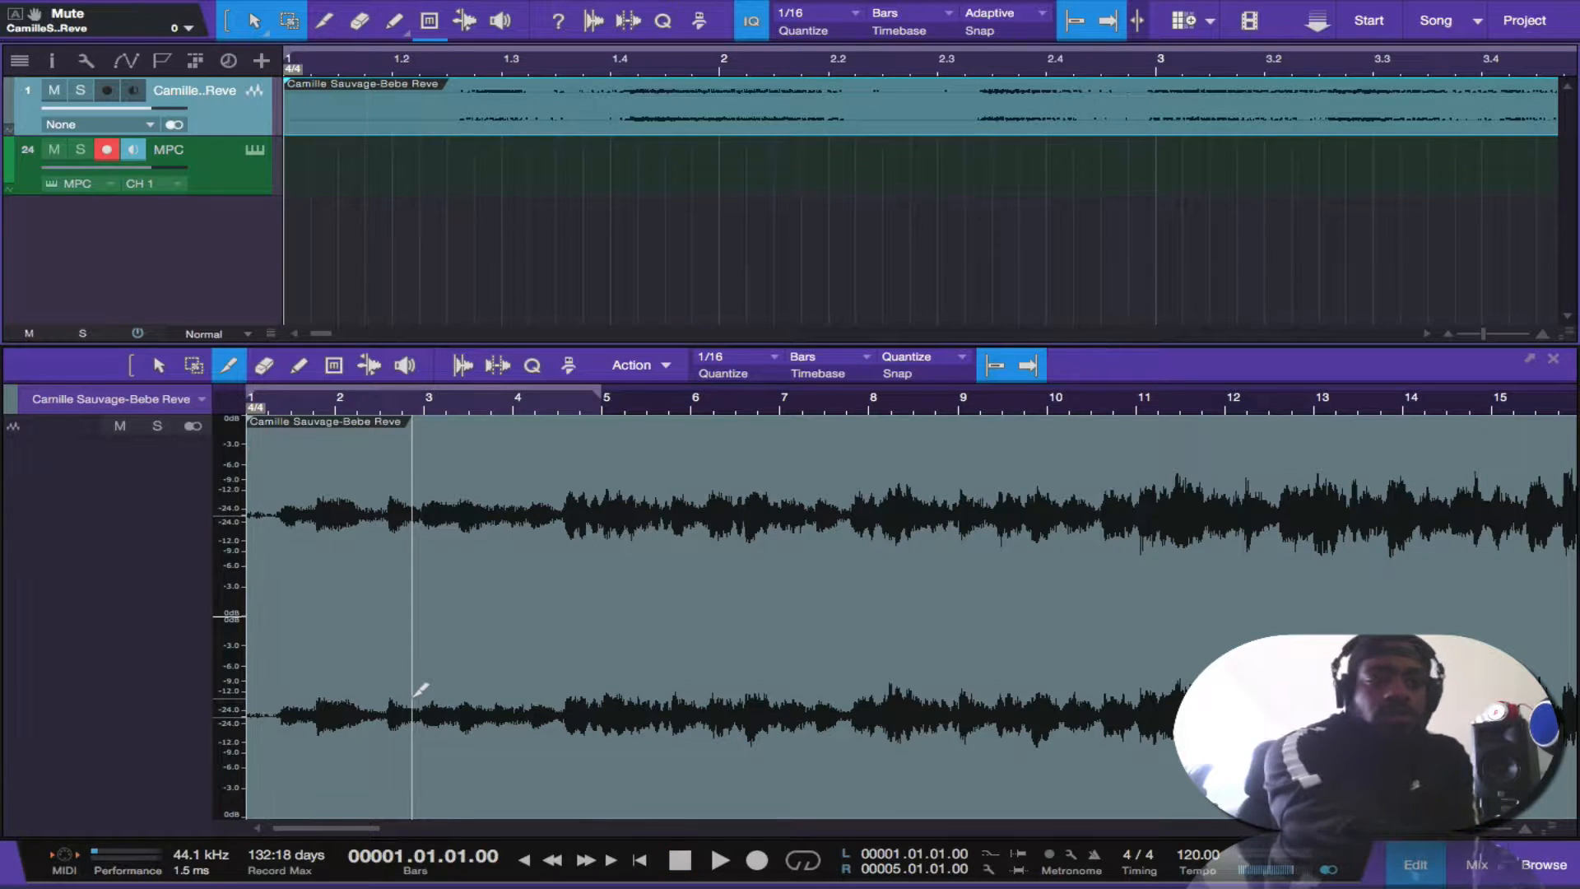
pyautogui.press('space')
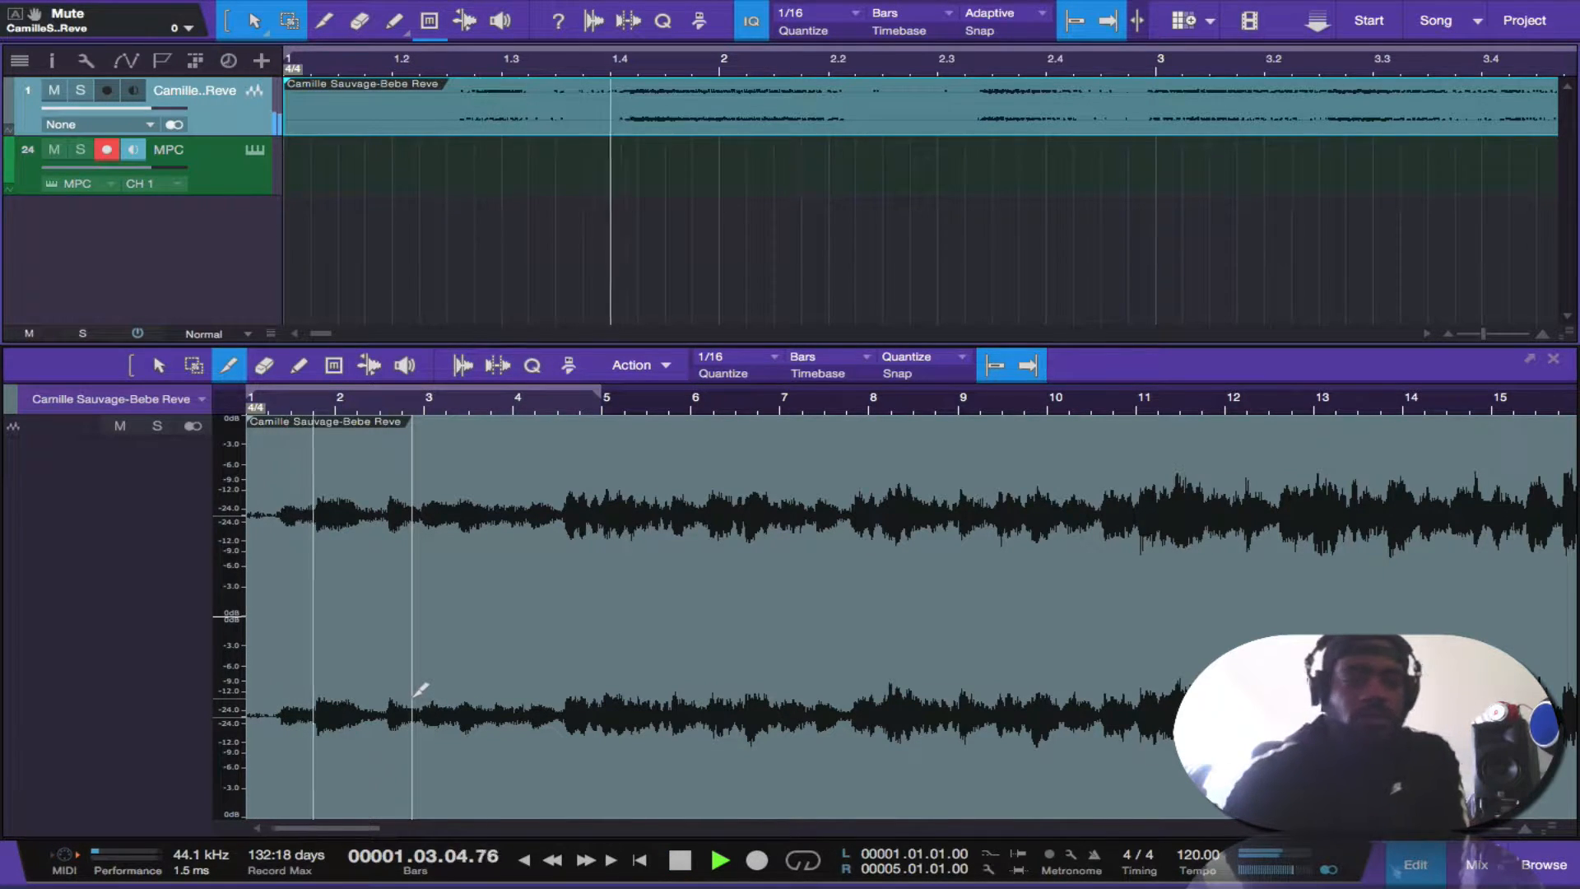
pyautogui.press('space')
pyautogui.press(',')
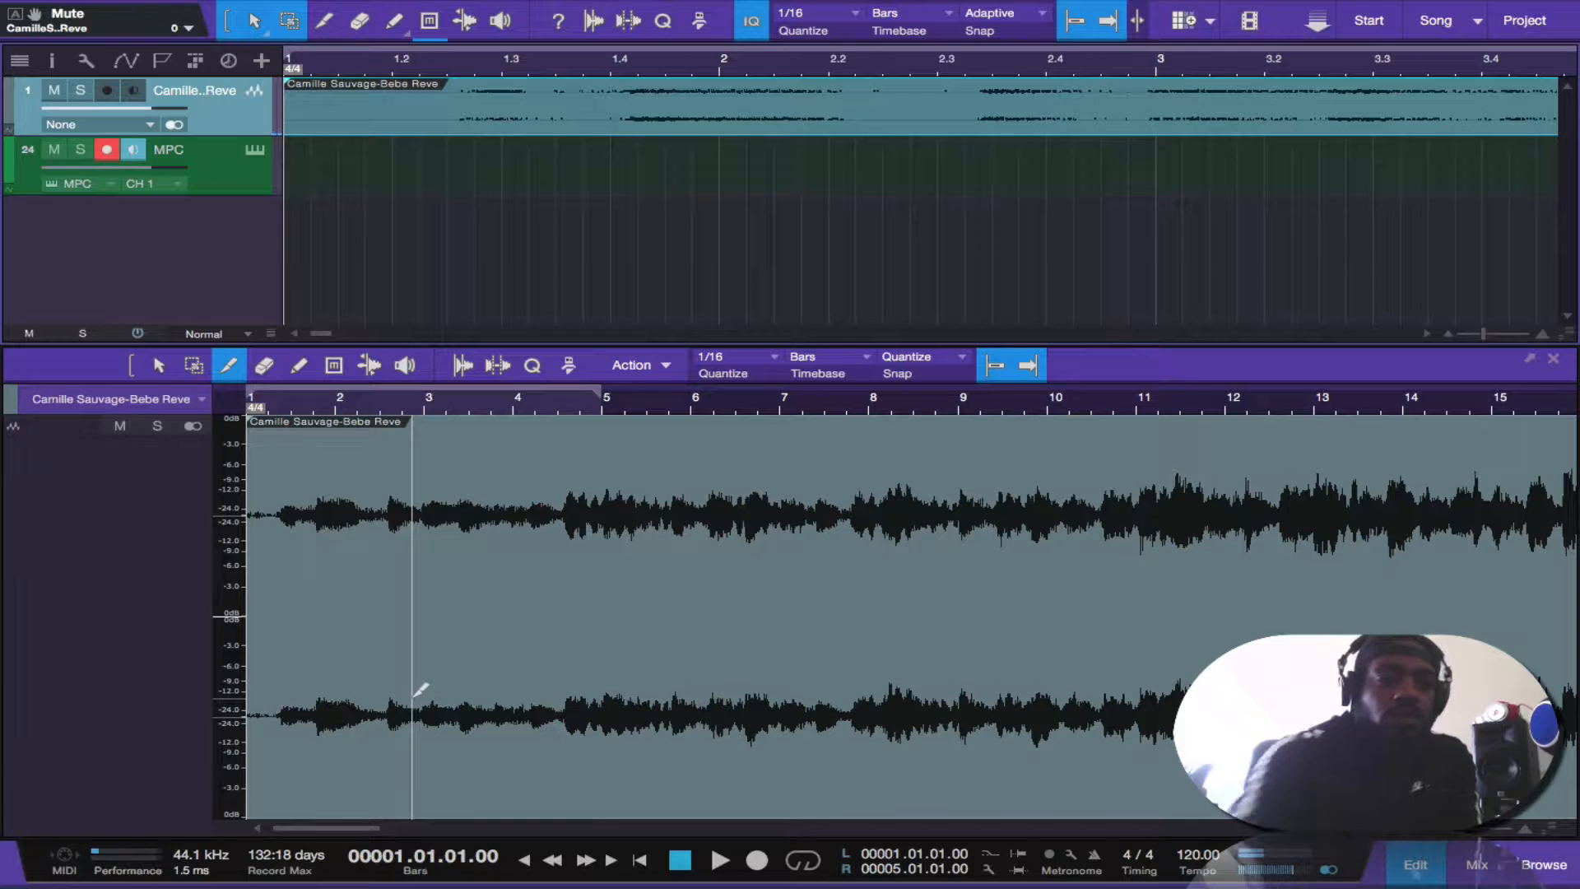
pyautogui.press('space')
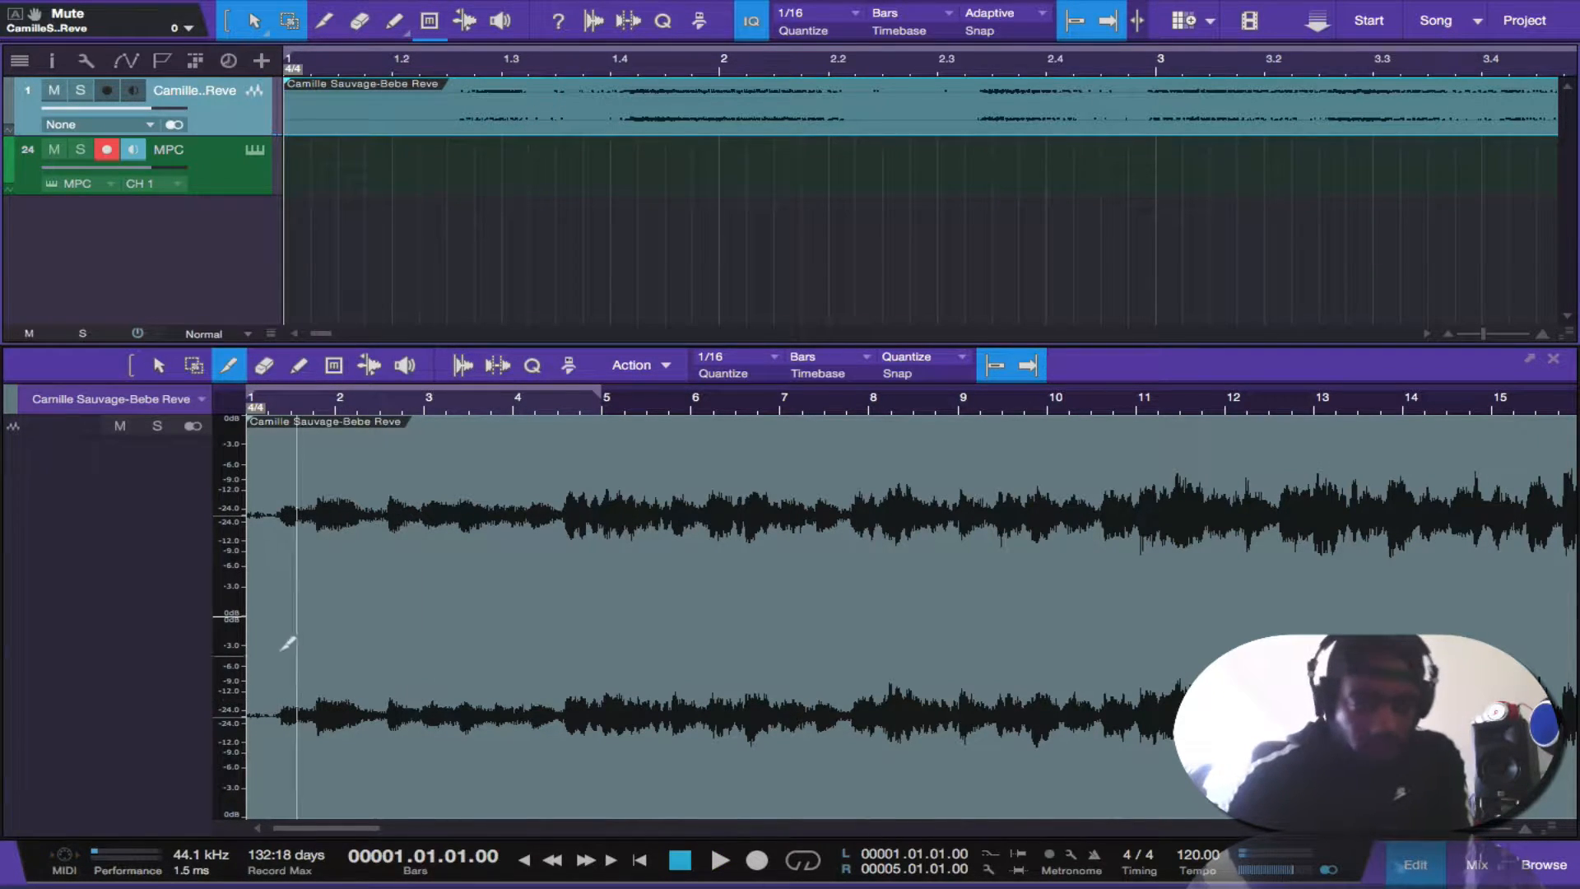
# Step: Trim the silent beginning of the Camille Sauvage-Bebe Reve event to 1.01.01.17 and move the trimmed event back to bar 1
pyautogui.scroll(6, 340, 553)
pyautogui.scroll(10, 340, 553)
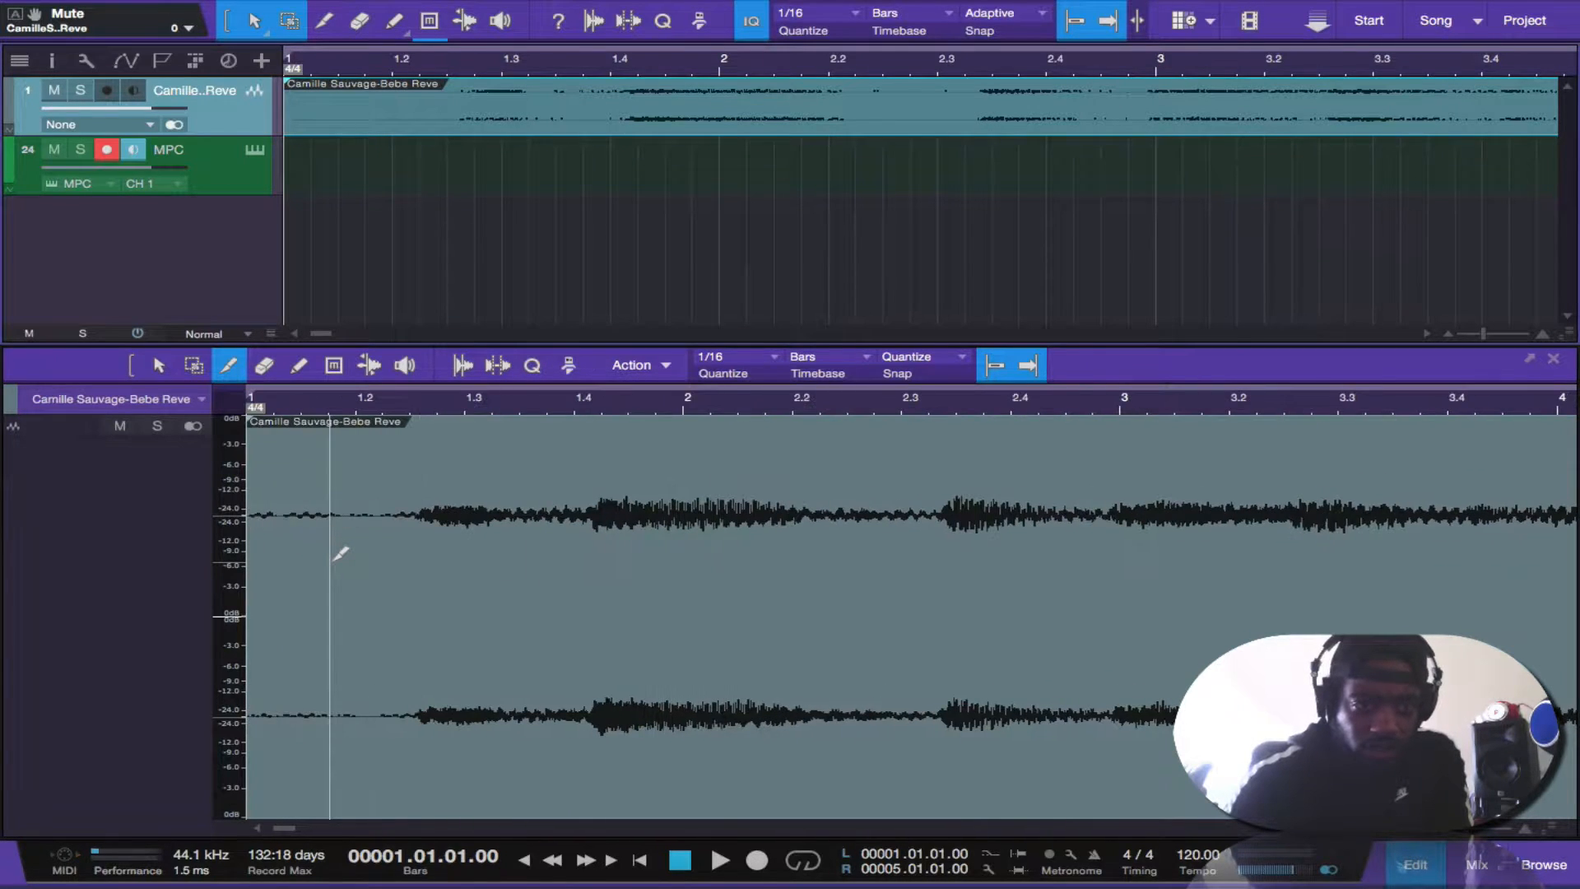
pyautogui.scroll(8, 340, 553)
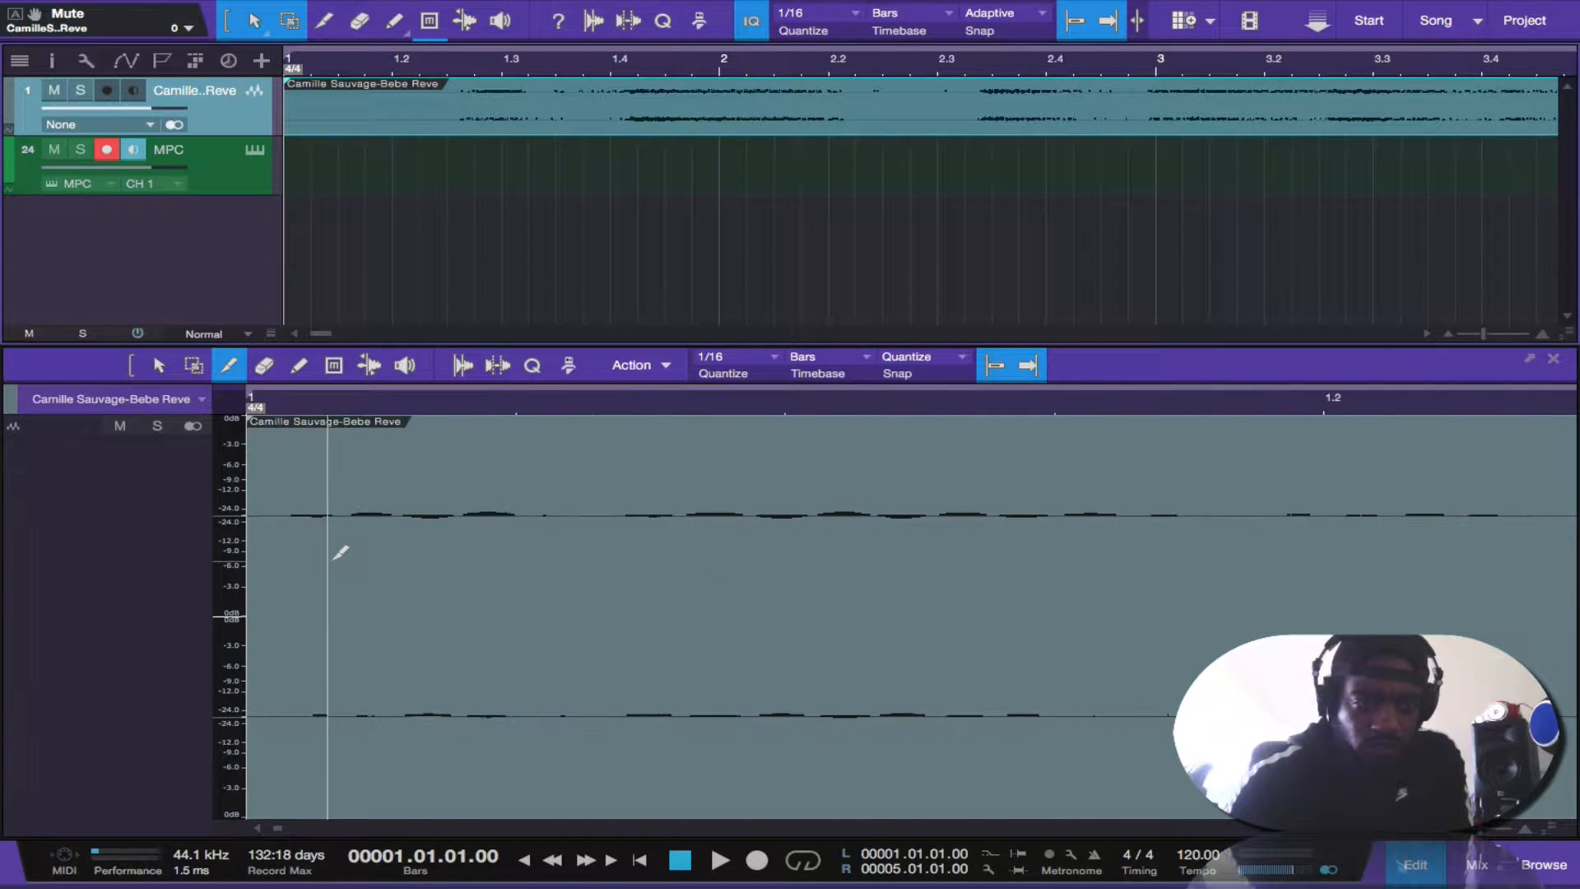
pyautogui.scroll(3, 340, 550)
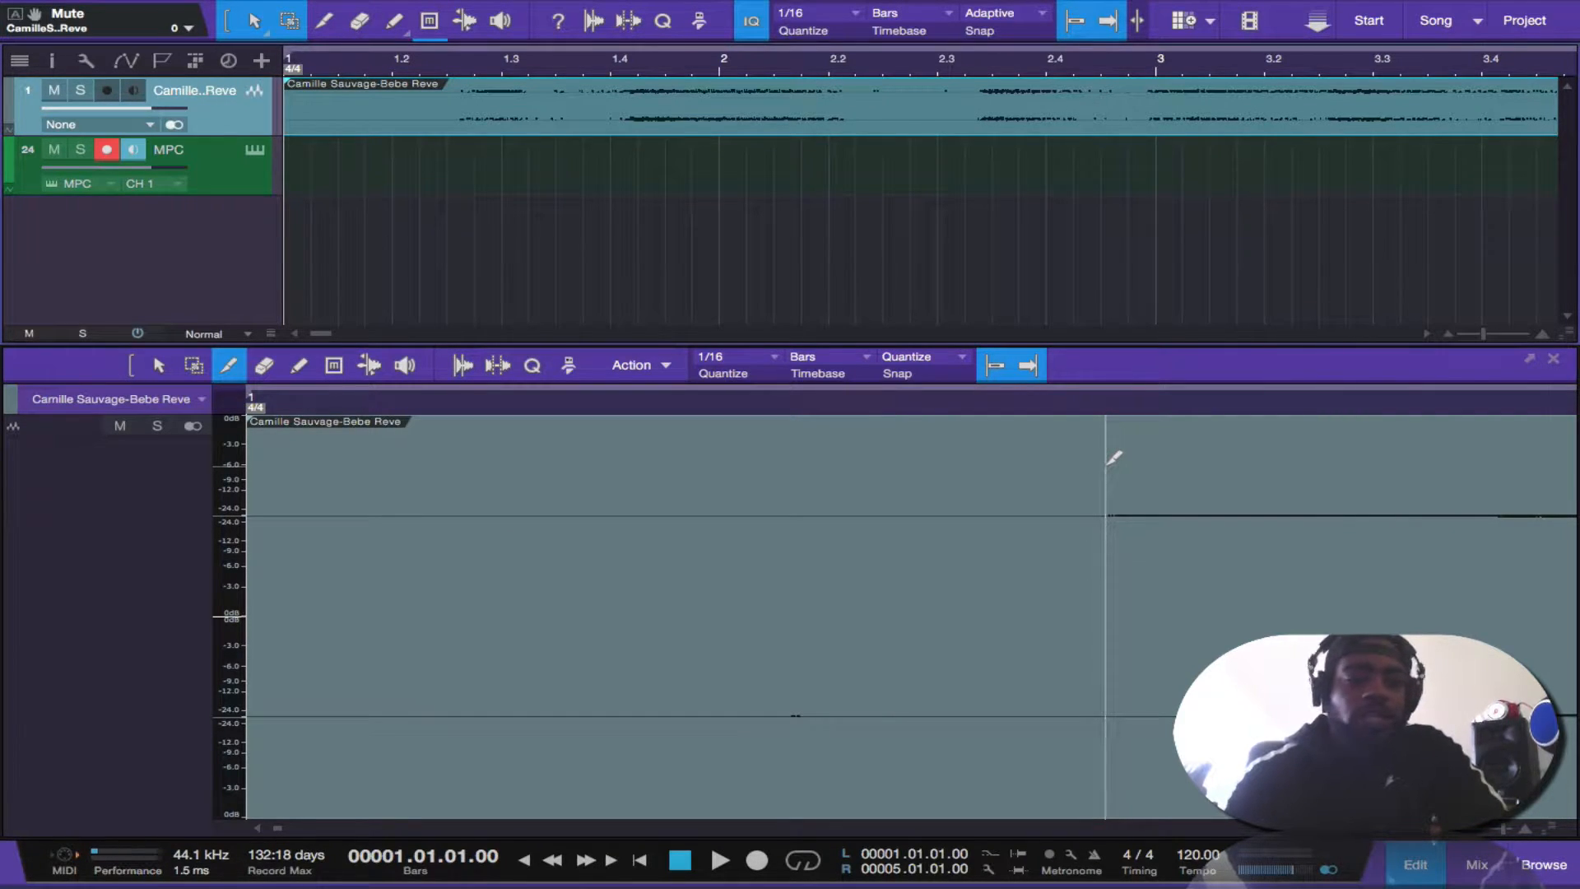
pyautogui.press('1')
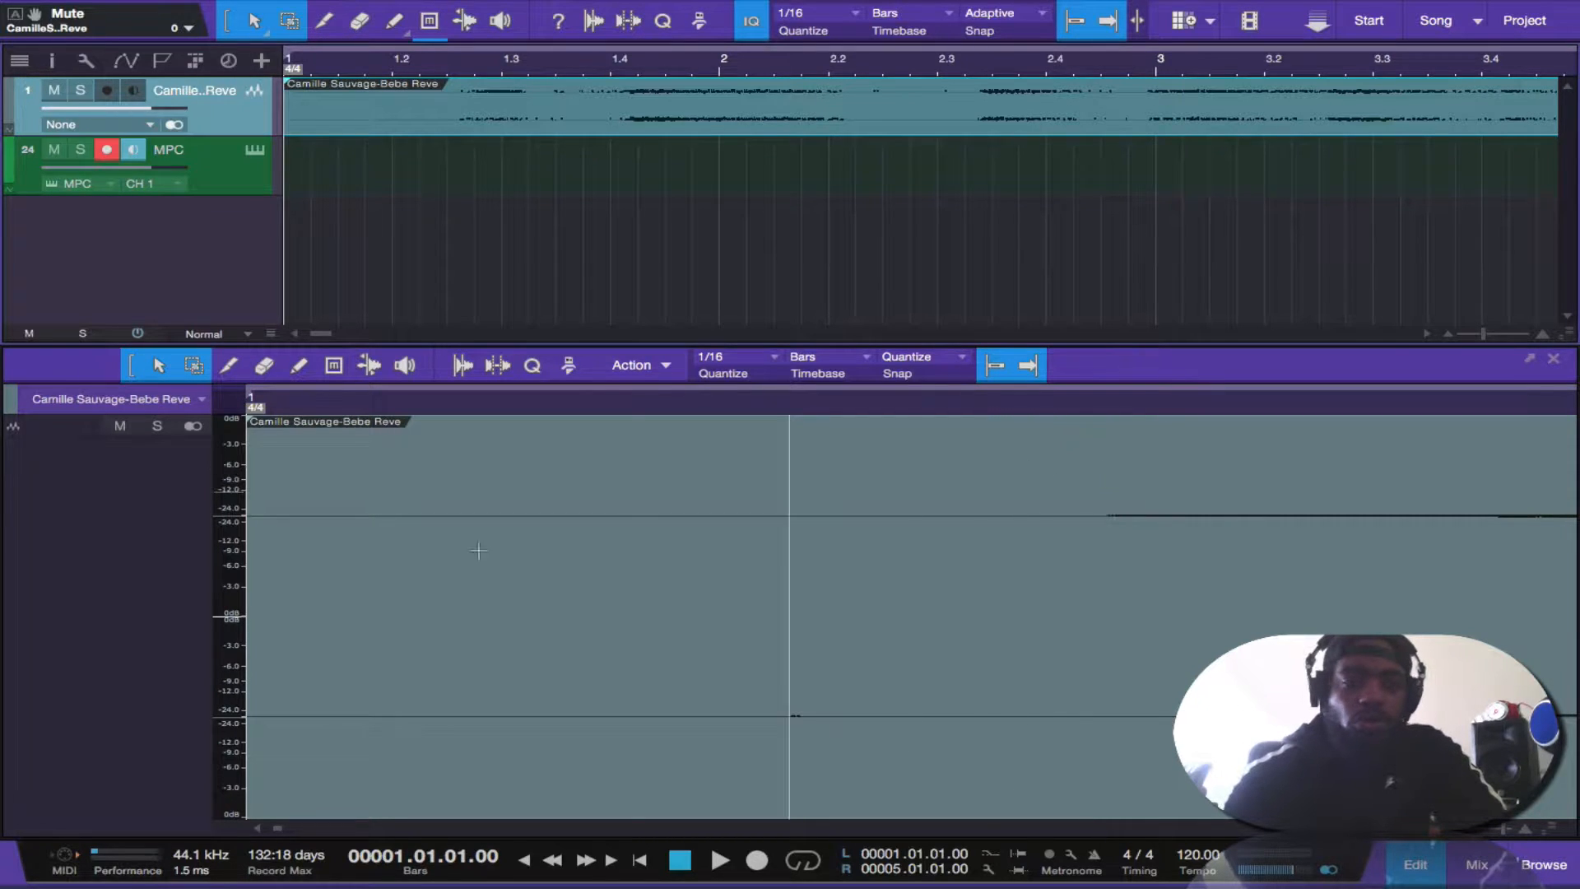
pyautogui.moveTo(243, 596); pyautogui.dragTo(1103, 606)
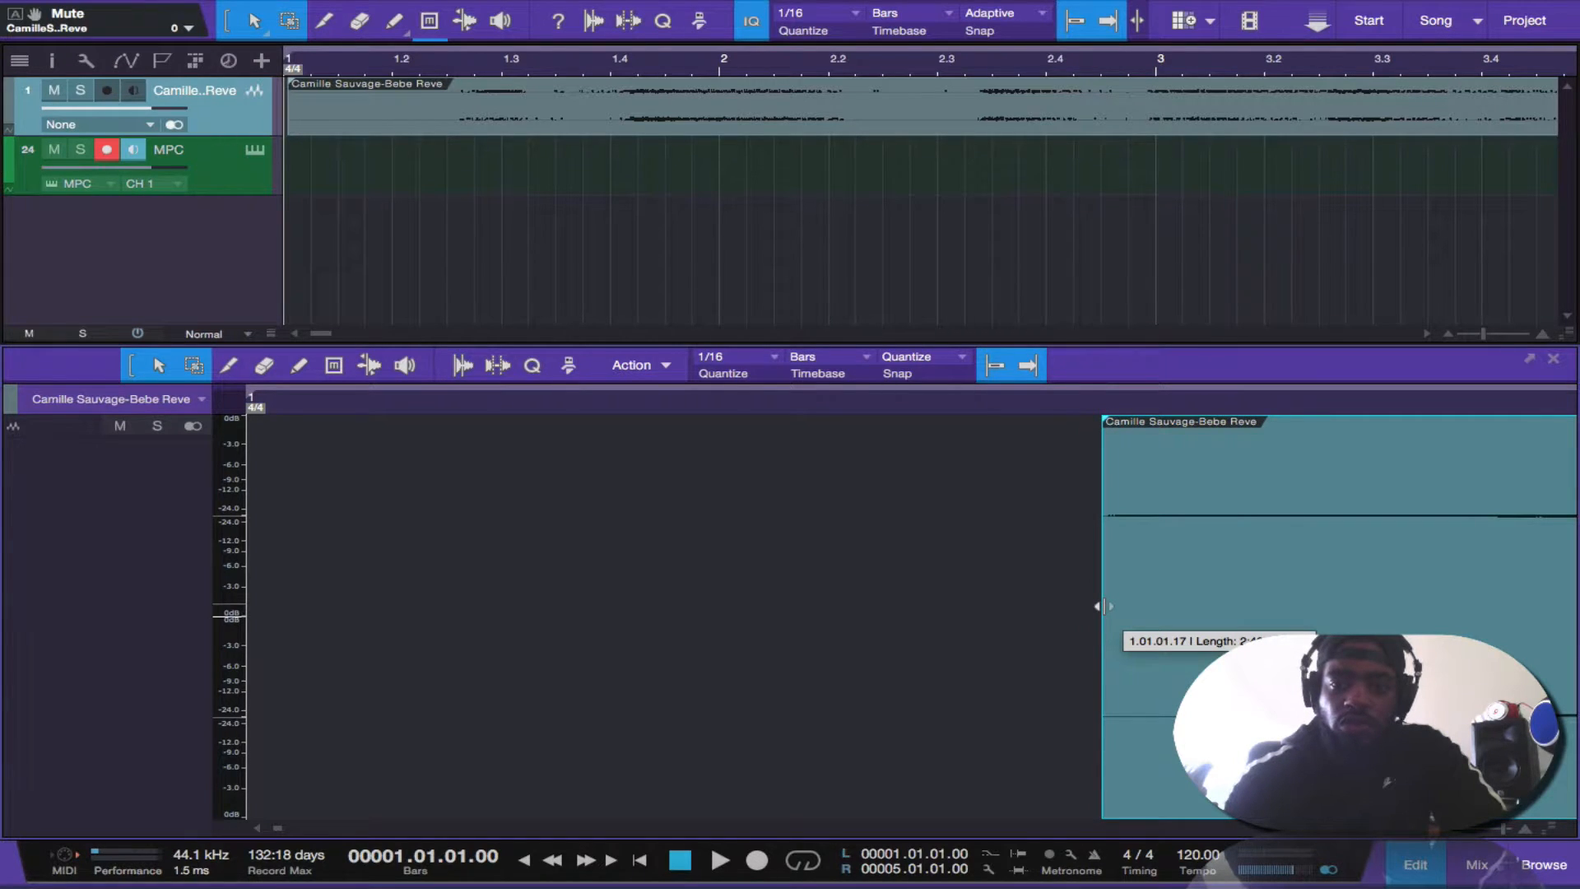
pyautogui.moveTo(1103, 606); pyautogui.dragTo(559, 693)
# Step: Play the trimmed sample's opening from bar 1, stop, and show more bars of the waveform
pyautogui.press('space')
pyautogui.press('space')
pyautogui.scroll(-6, 399, 636)
pyautogui.scroll(-4, 399, 636)
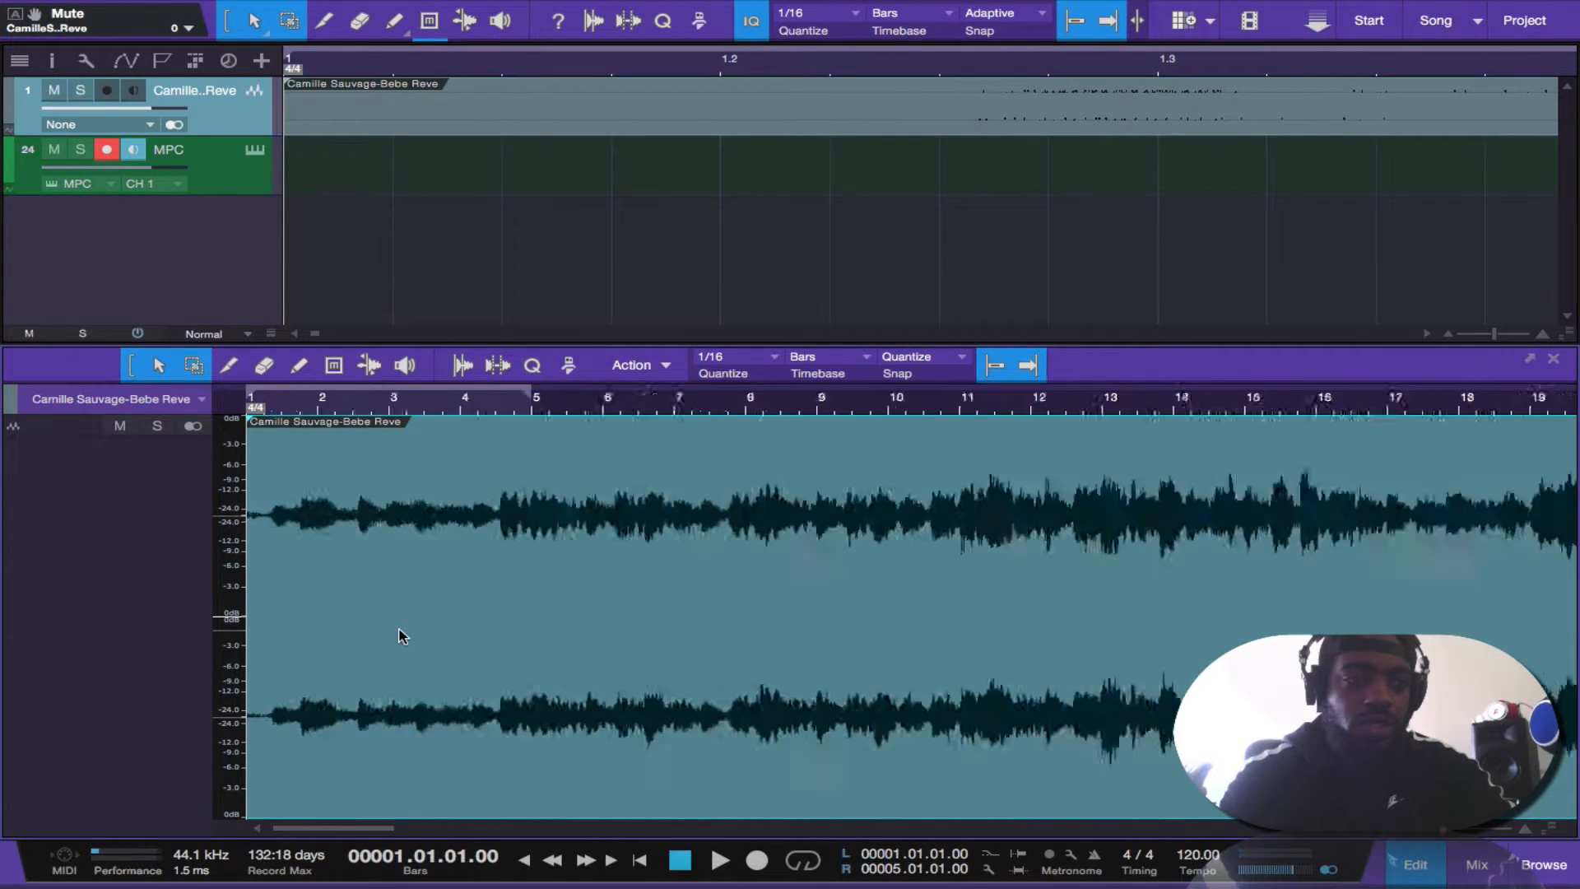
pyautogui.scroll(-3, 601, 262)
pyautogui.scroll(-8, 602, 261)
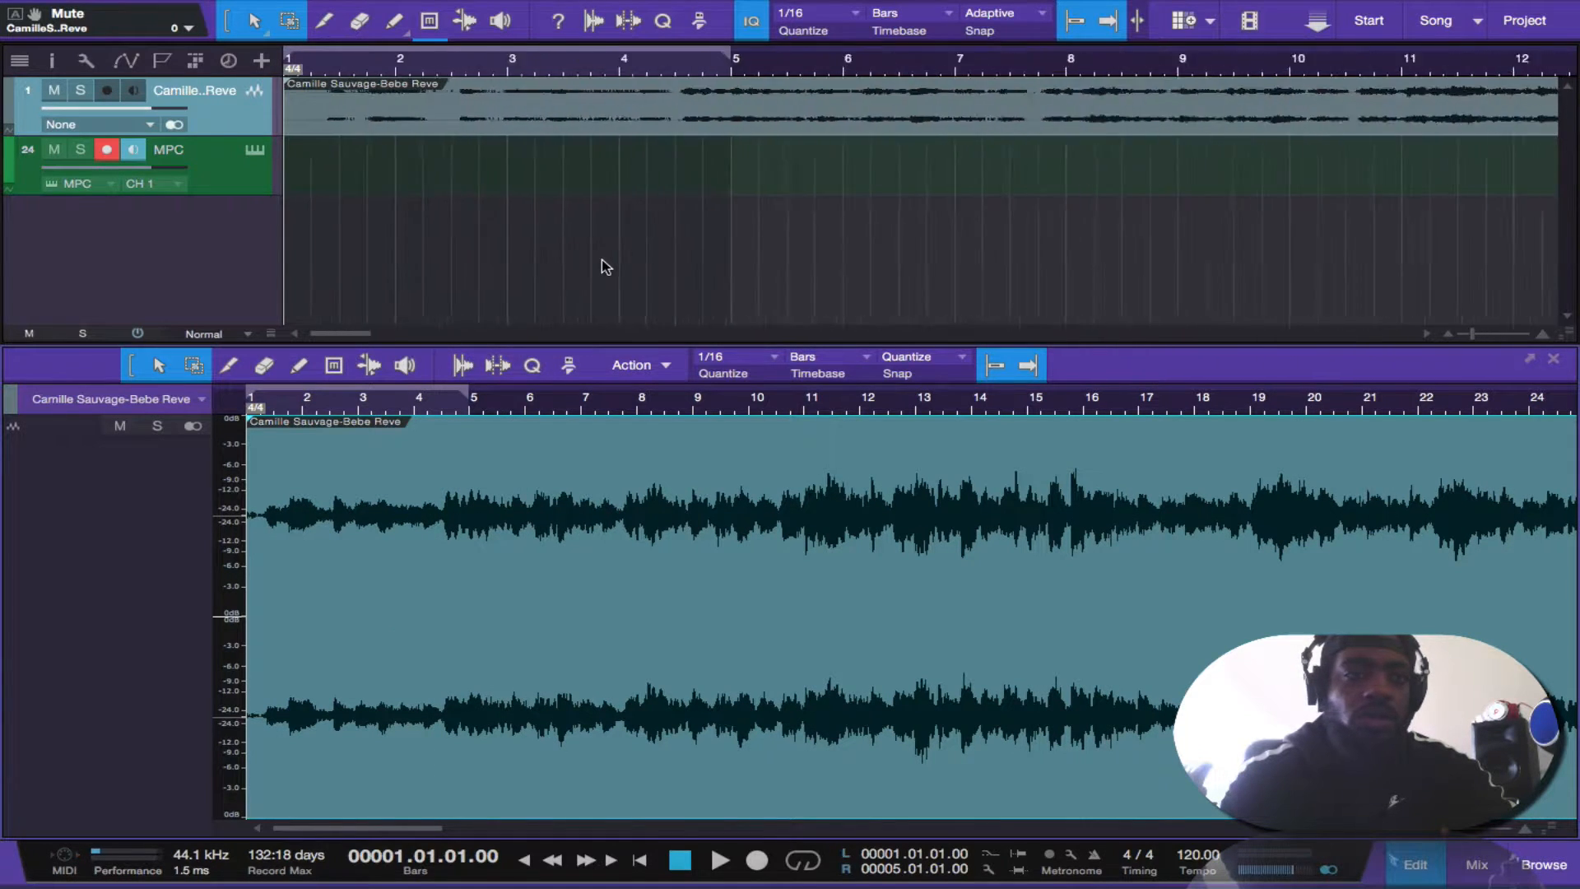
# Step: Loop playback from bar 1 to 1.02.03 and split the sample event at the end of that loop
pyautogui.scroll(4, 601, 262)
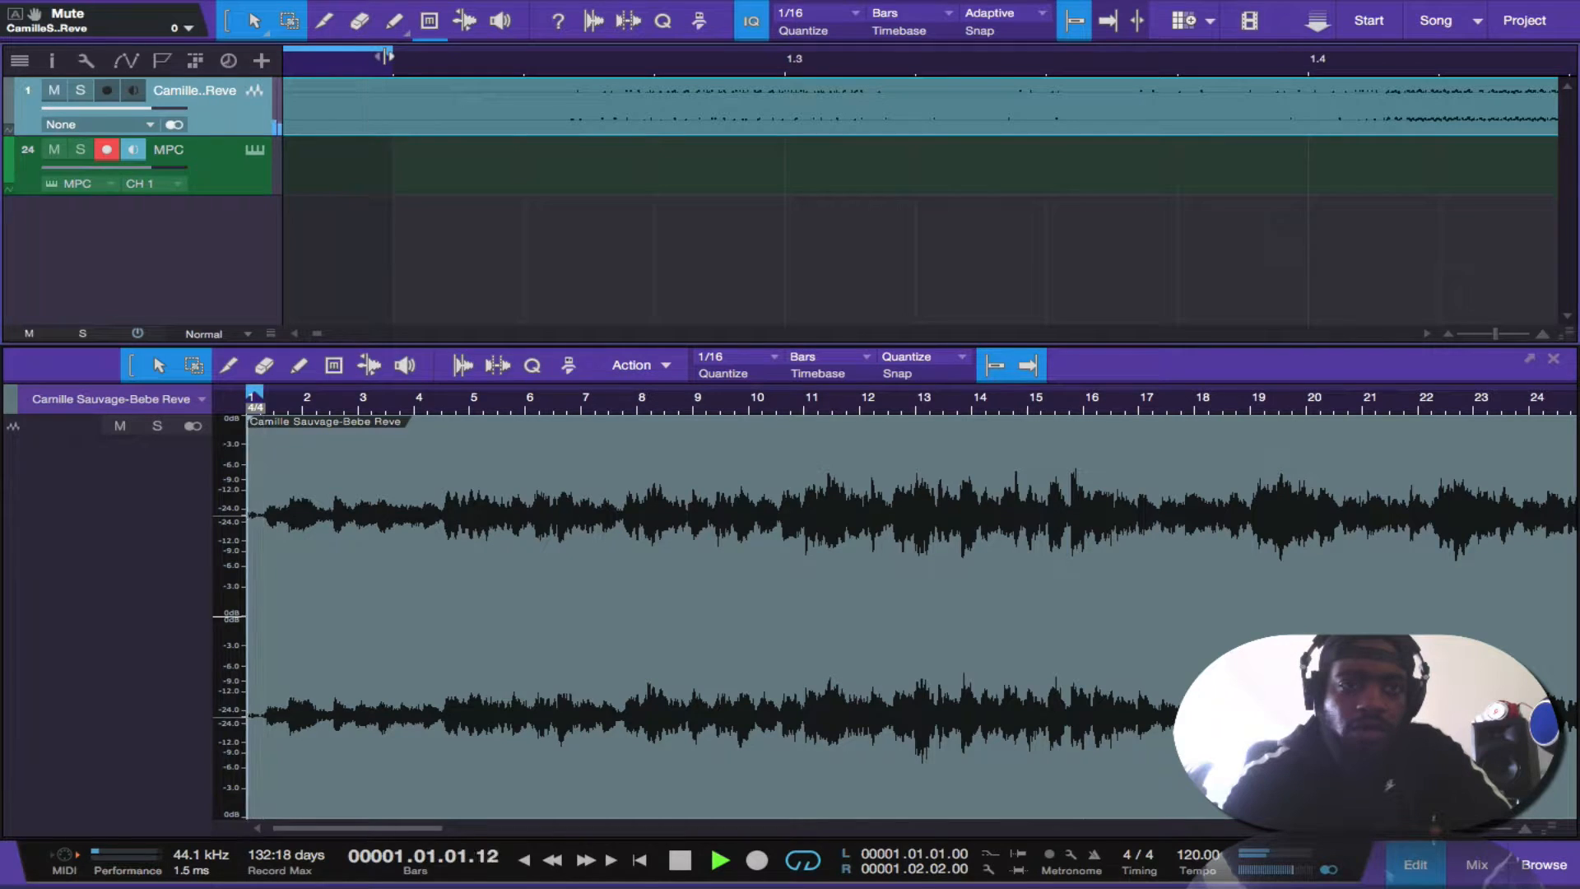
pyautogui.moveTo(386, 56); pyautogui.dragTo(515, 97)
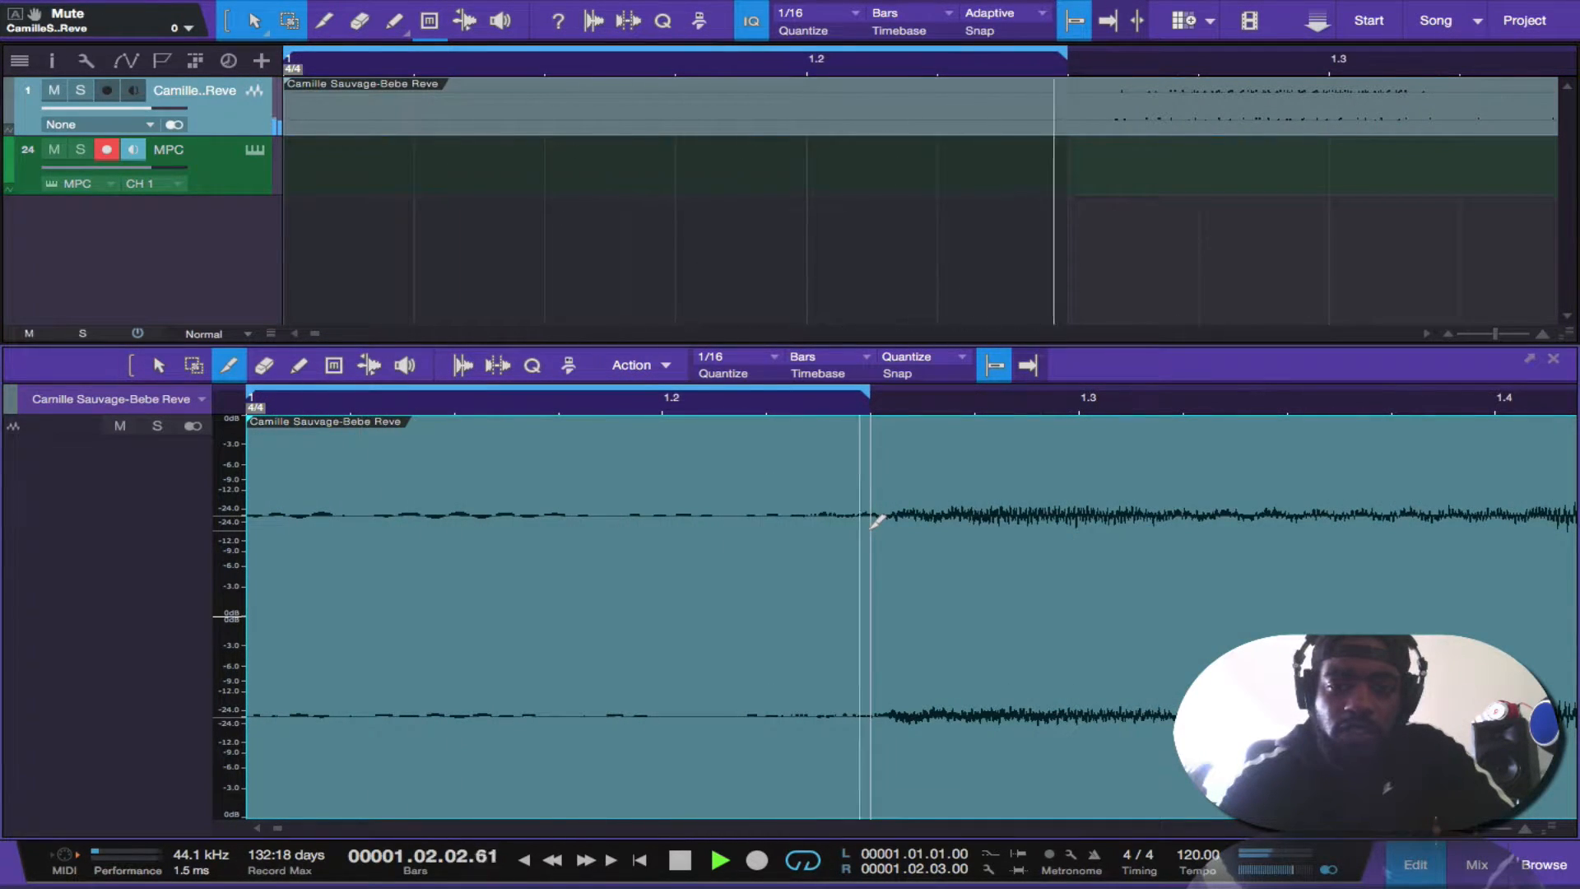
pyautogui.click(872, 523)
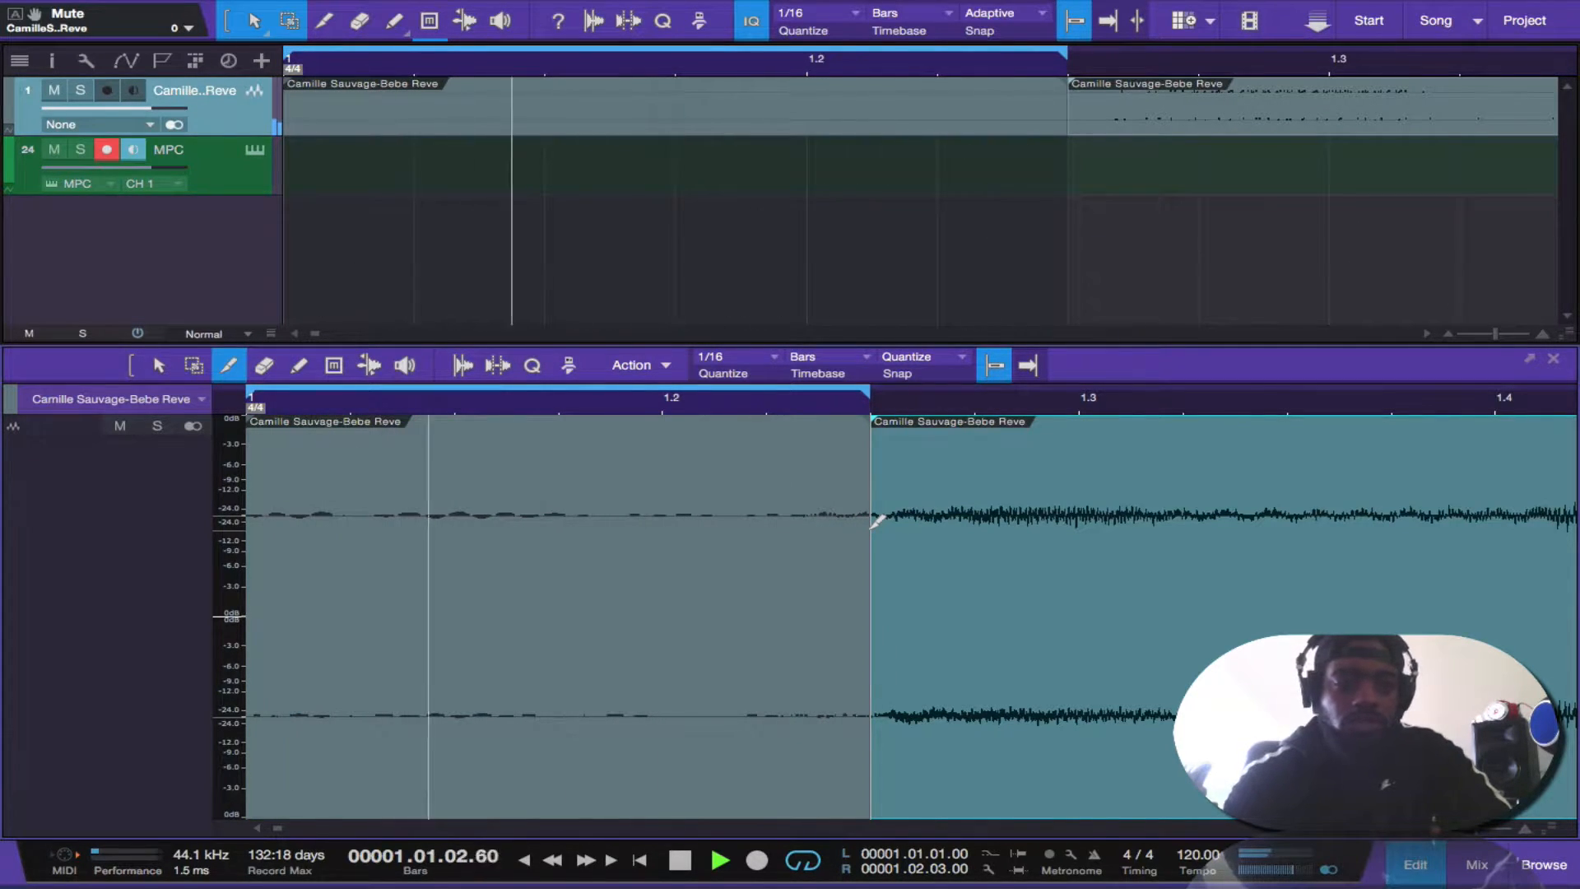
# Step: Delete the short piece before the split and move the remaining event to bar 1
pyautogui.press('1')
pyautogui.click(788, 640)
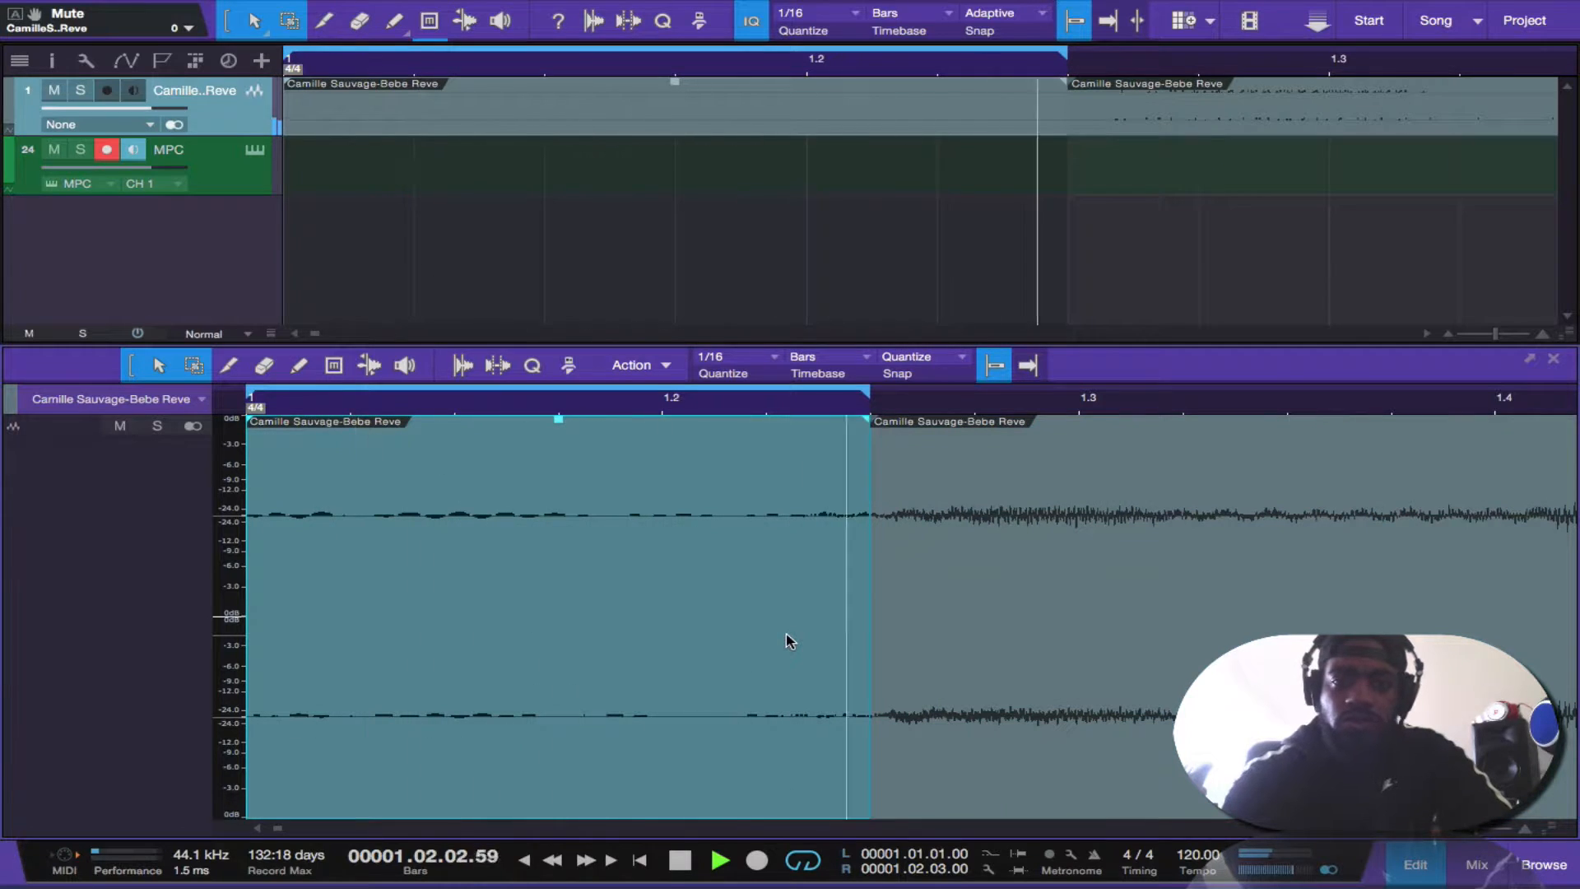
pyautogui.press('Delete')
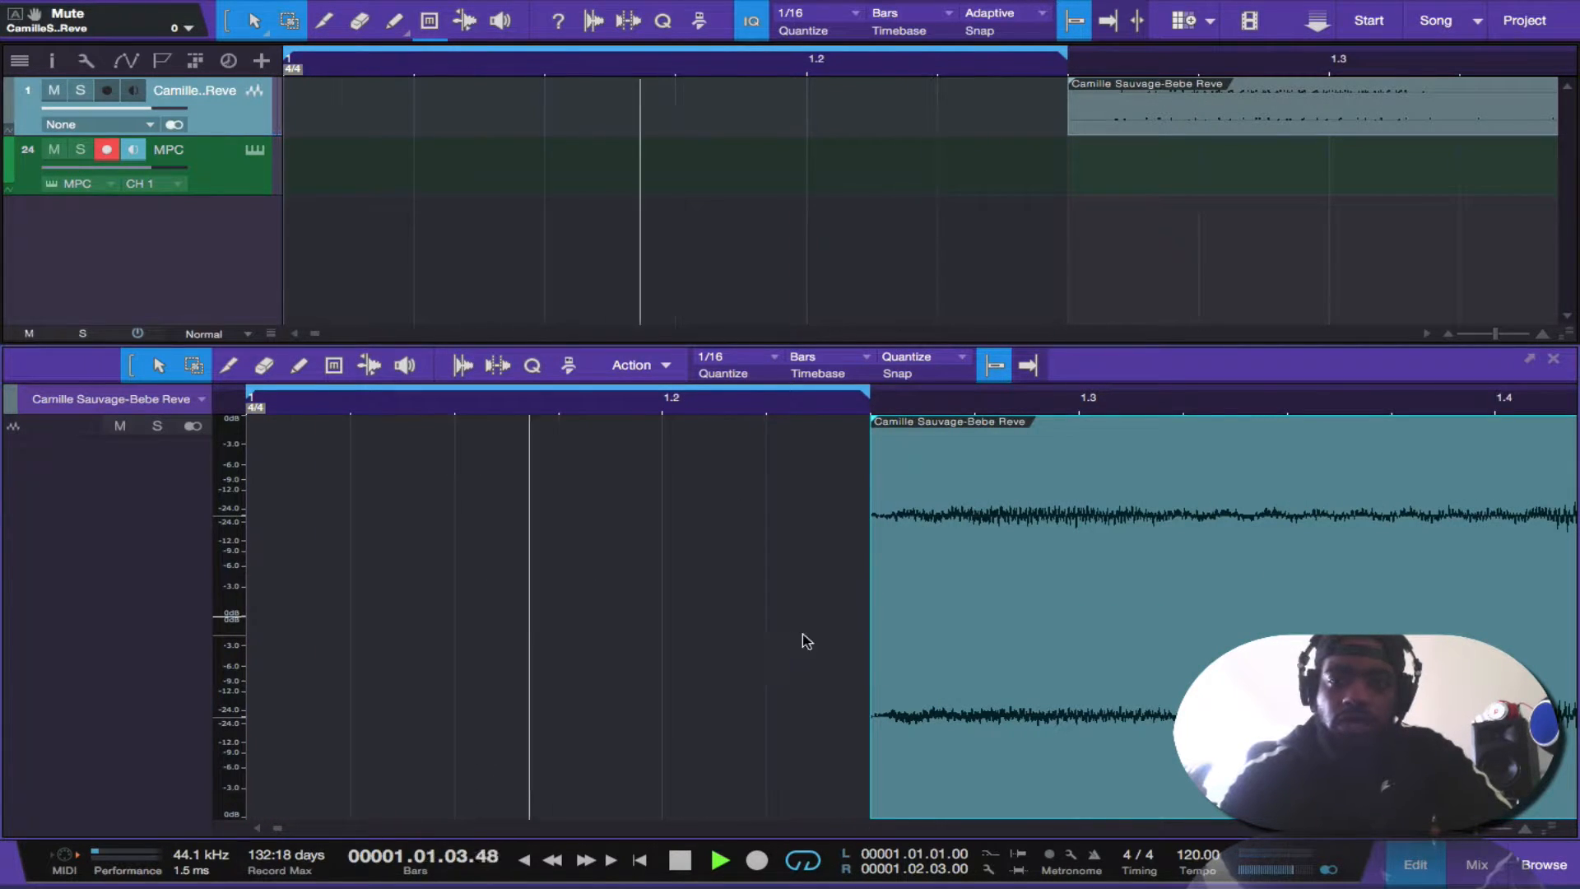
pyautogui.moveTo(1088, 769); pyautogui.dragTo(422, 734)
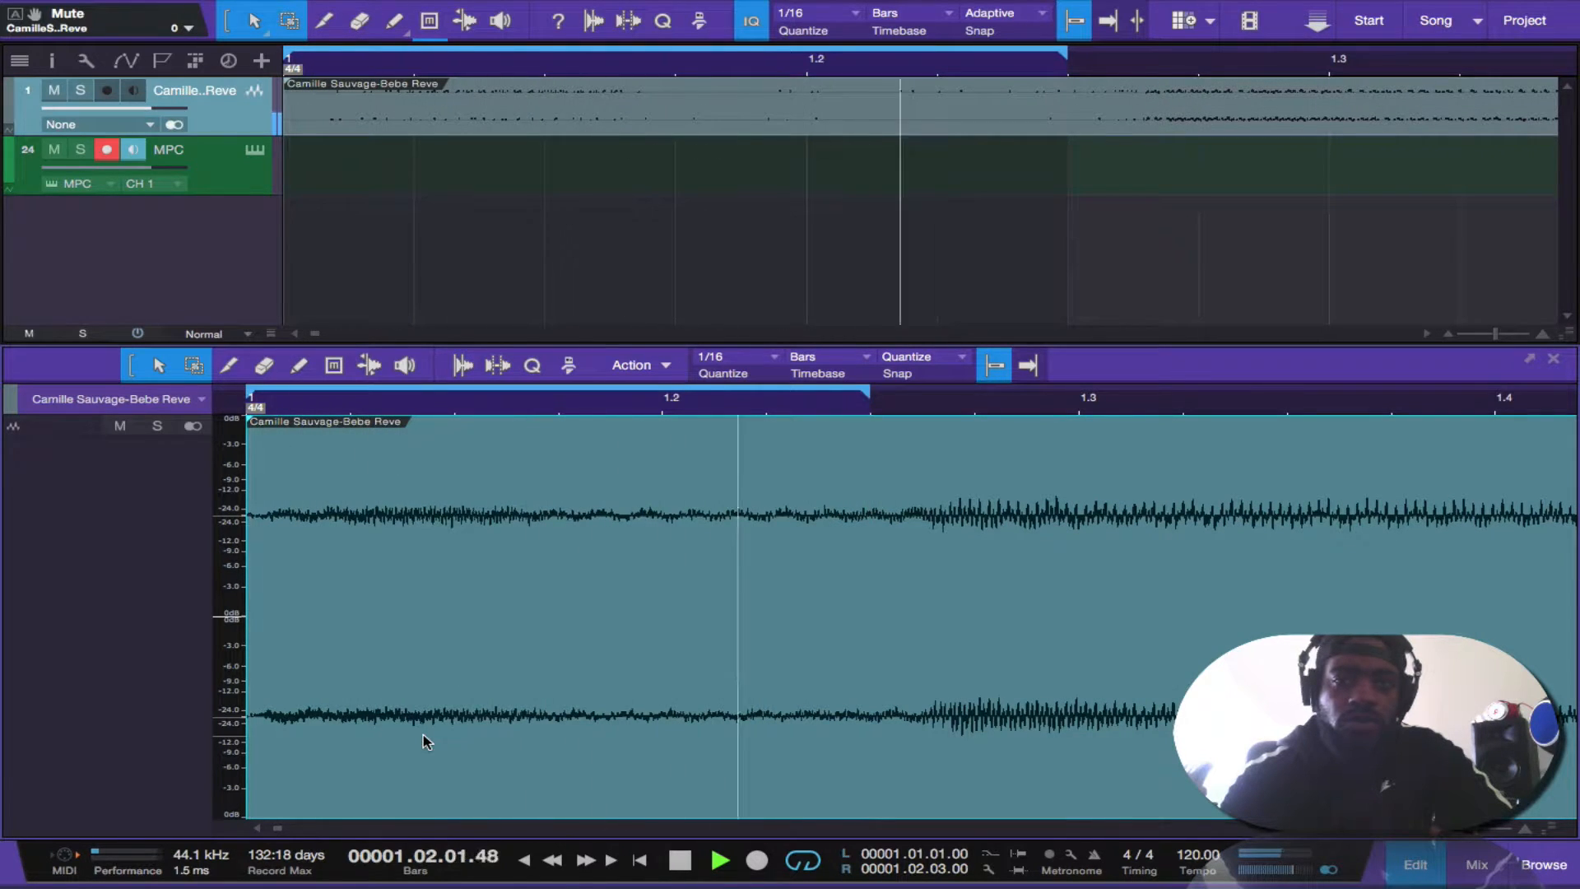
# Step: Turn off looping, play the sample's new opening from bar 1, and stop
pyautogui.press('space')
pyautogui.press('/')
pyautogui.press('space')
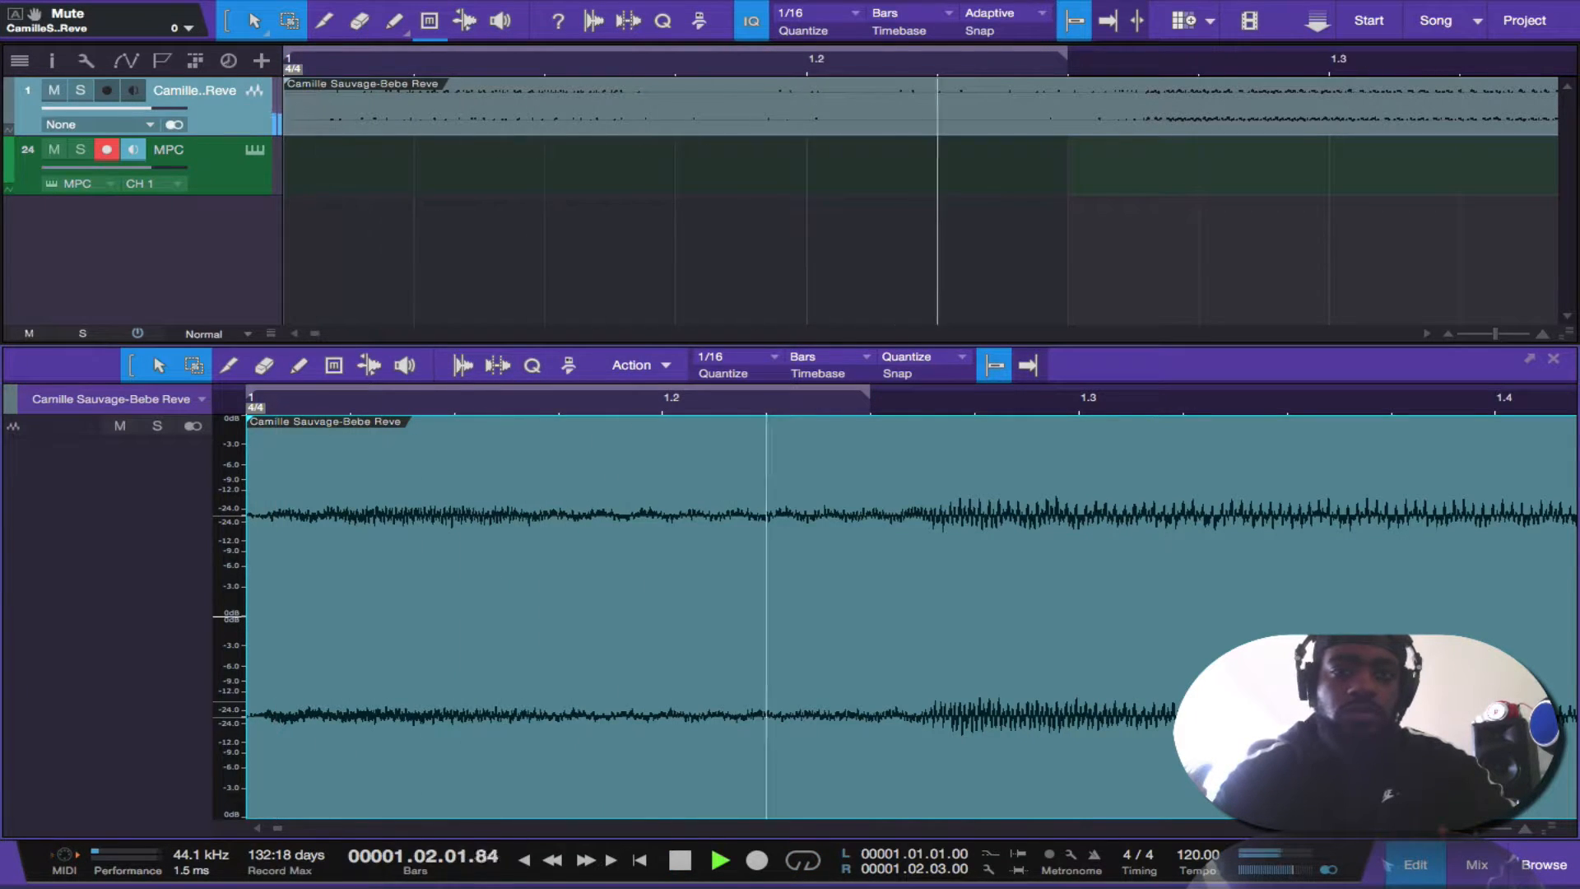
pyautogui.press('space')
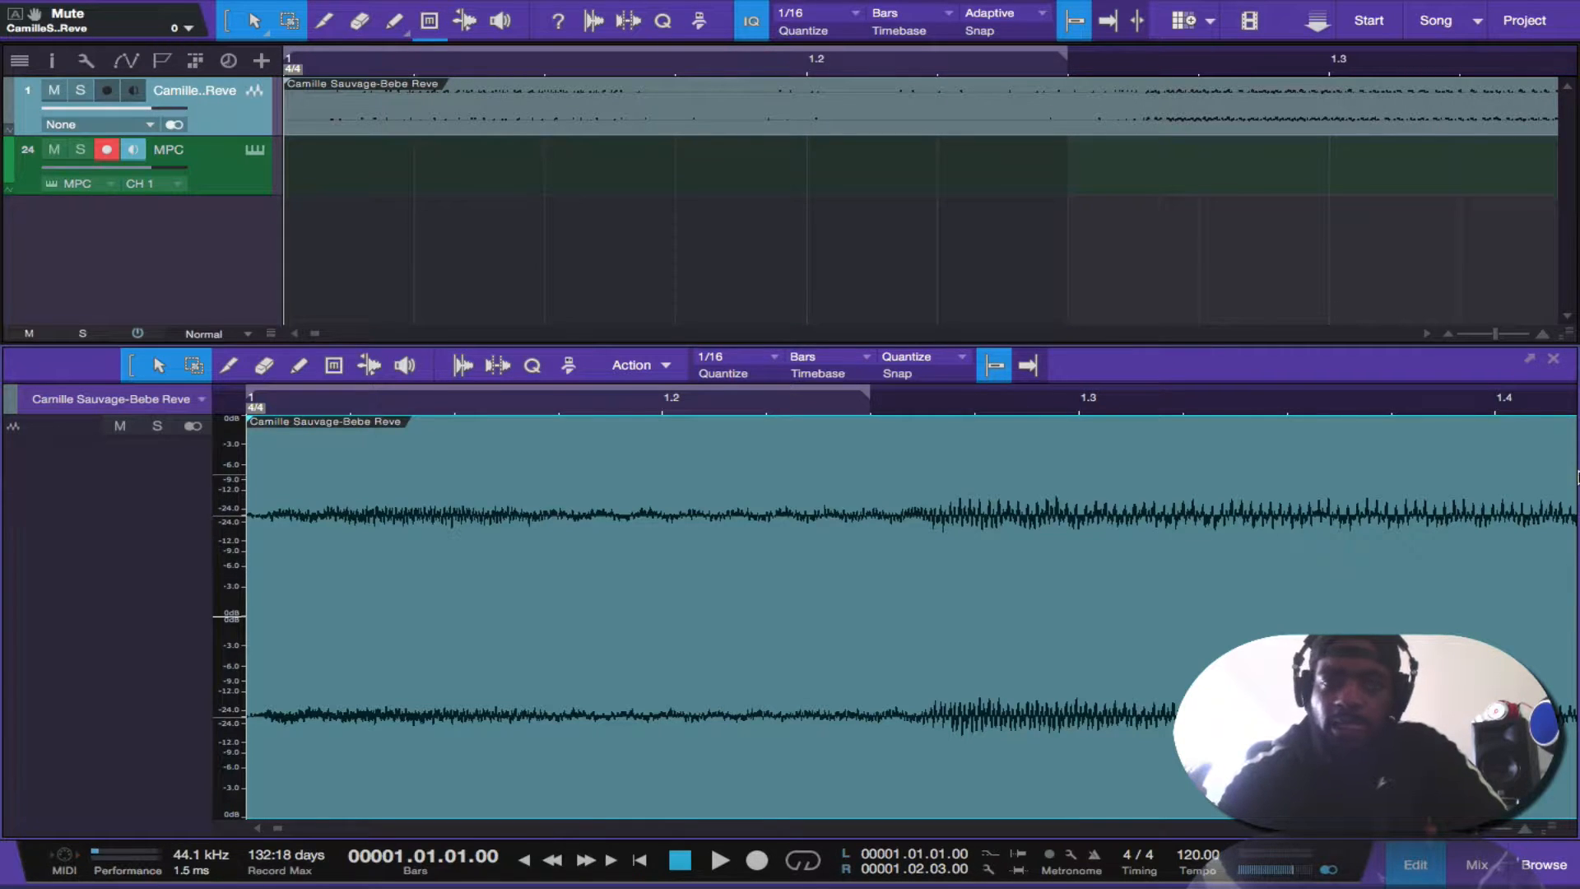
# Step: Close the audio editor and set an active loop range from bar 1 to bar 5 in the arrangement
pyautogui.click(1554, 361)
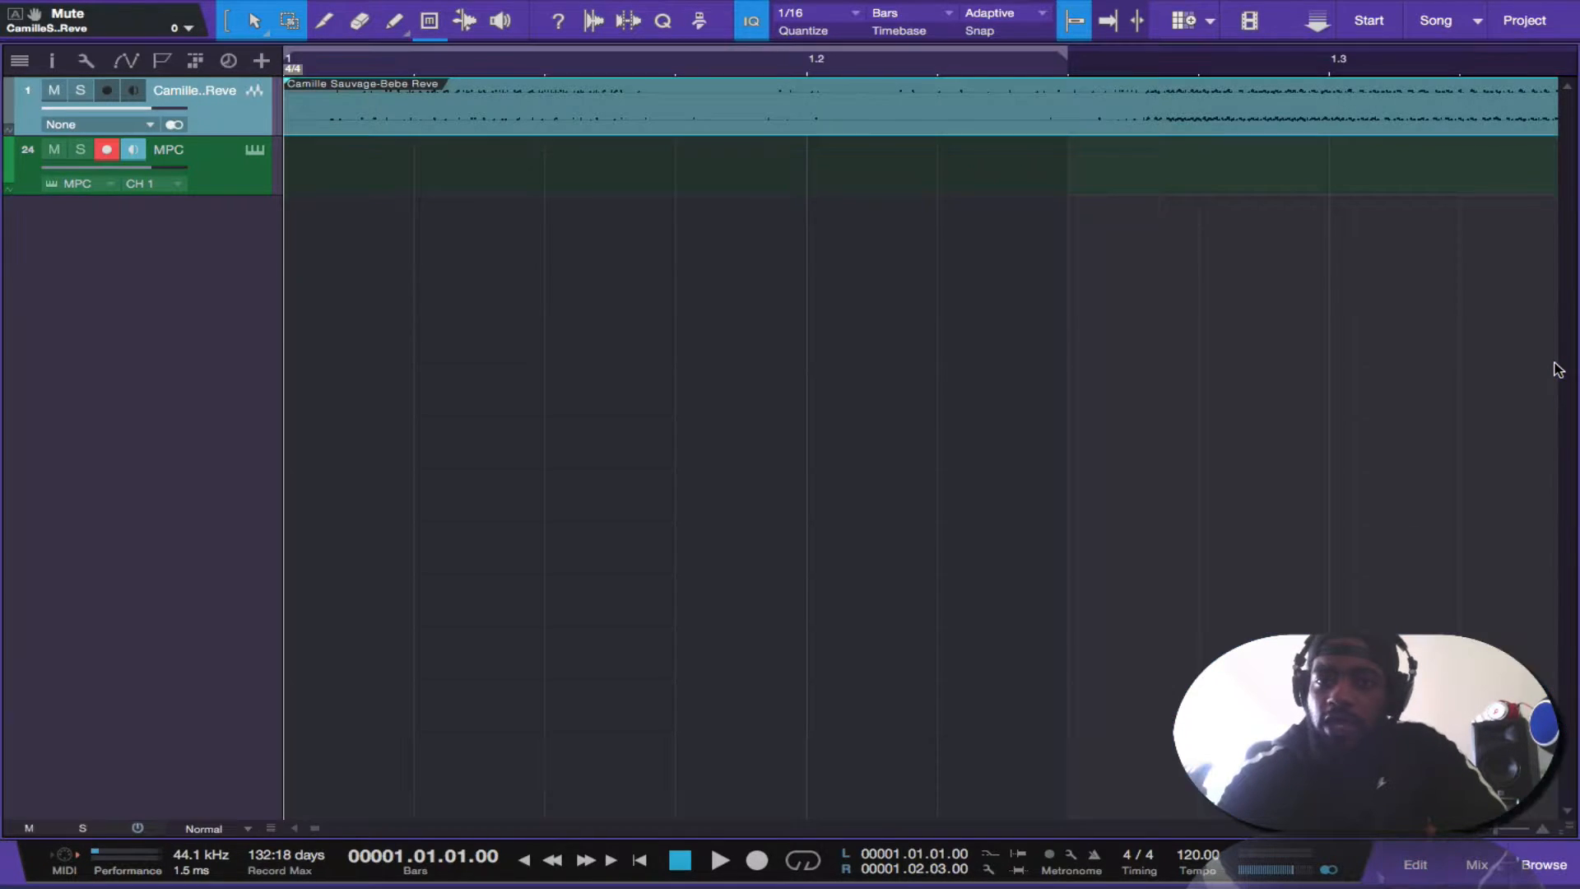
pyautogui.press('w')
pyautogui.press('w')
pyautogui.press('w')
pyautogui.click(1048, 459)
pyautogui.press('e')
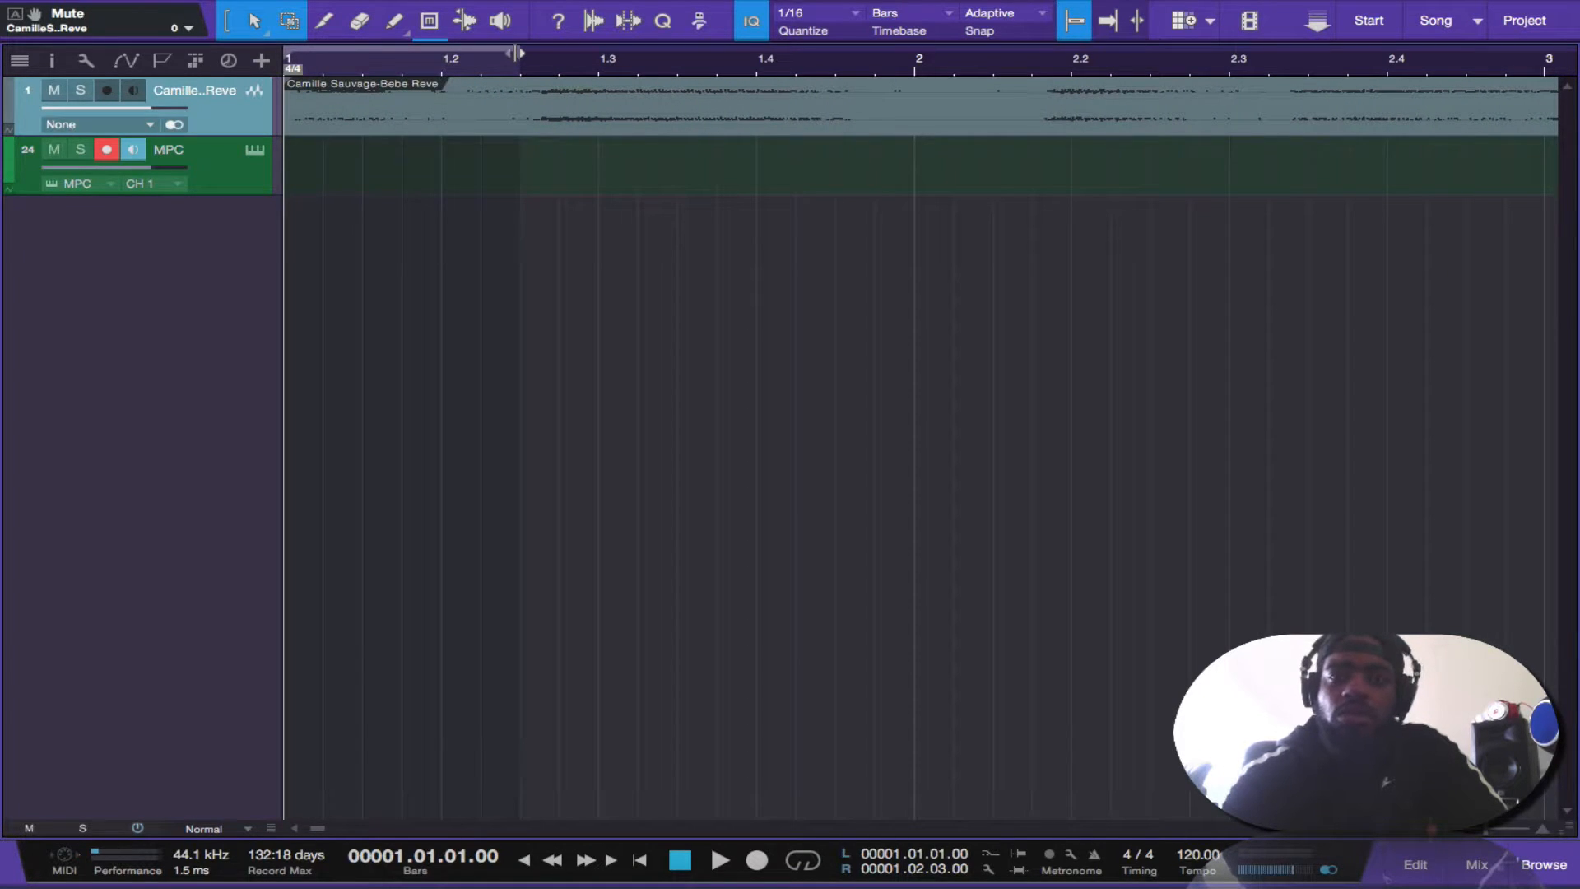
pyautogui.moveTo(516, 54); pyautogui.dragTo(1421, 64)
pyautogui.hscroll(3, 1420, 63)
pyautogui.hscroll(6, 802, 106)
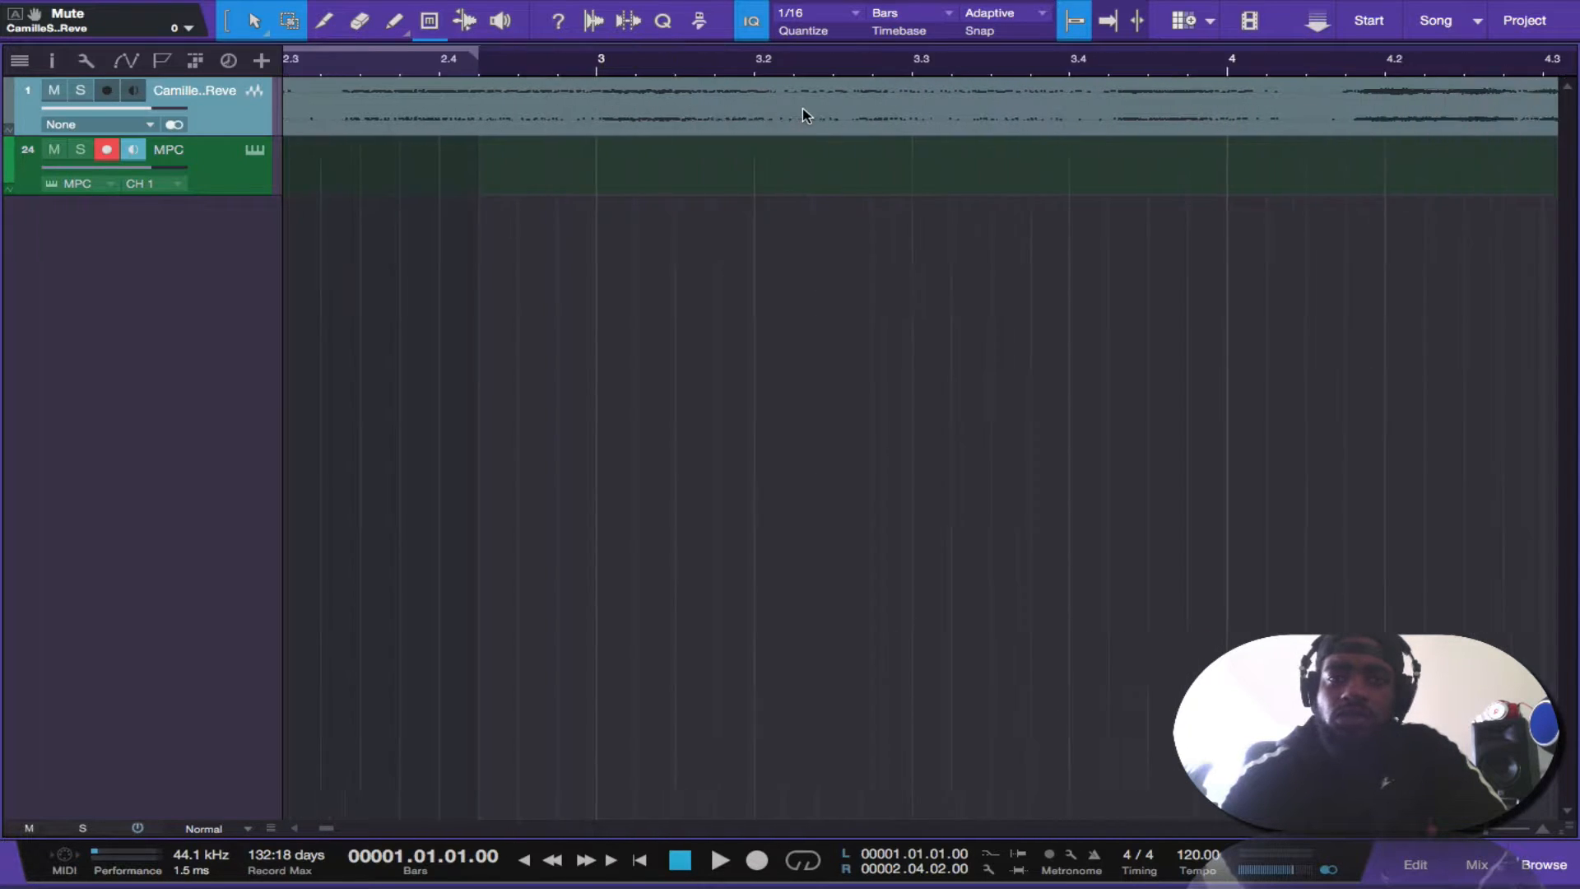
pyautogui.hscroll(-8, 511, 86)
pyautogui.scroll(-8, 508, 88)
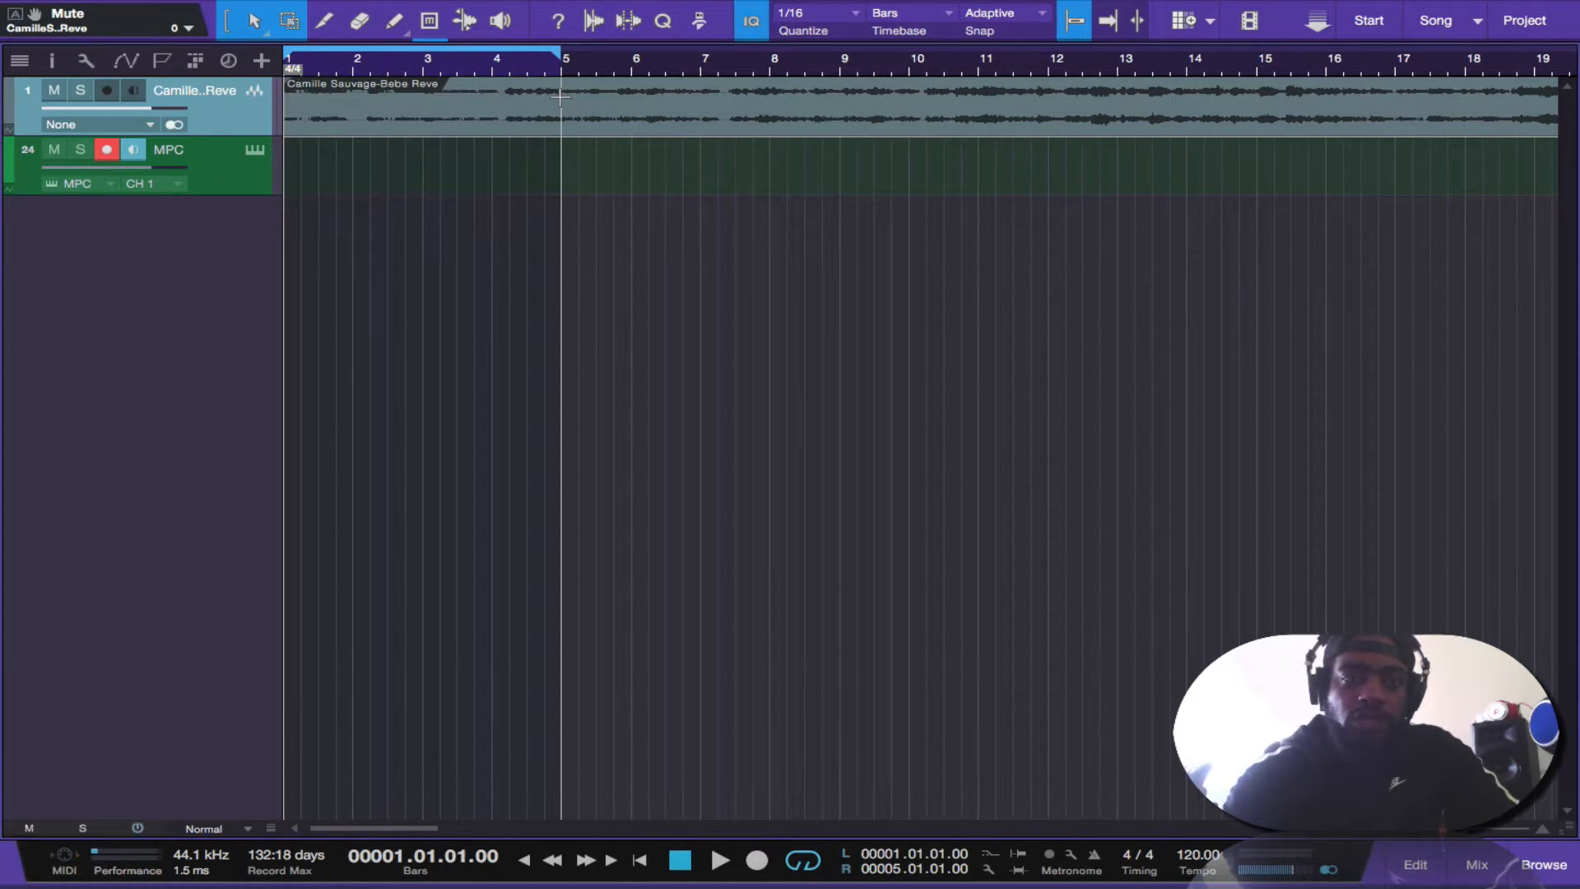
# Step: Turn on the metronome and play the looped sample against the click, then stop
pyautogui.press('space')
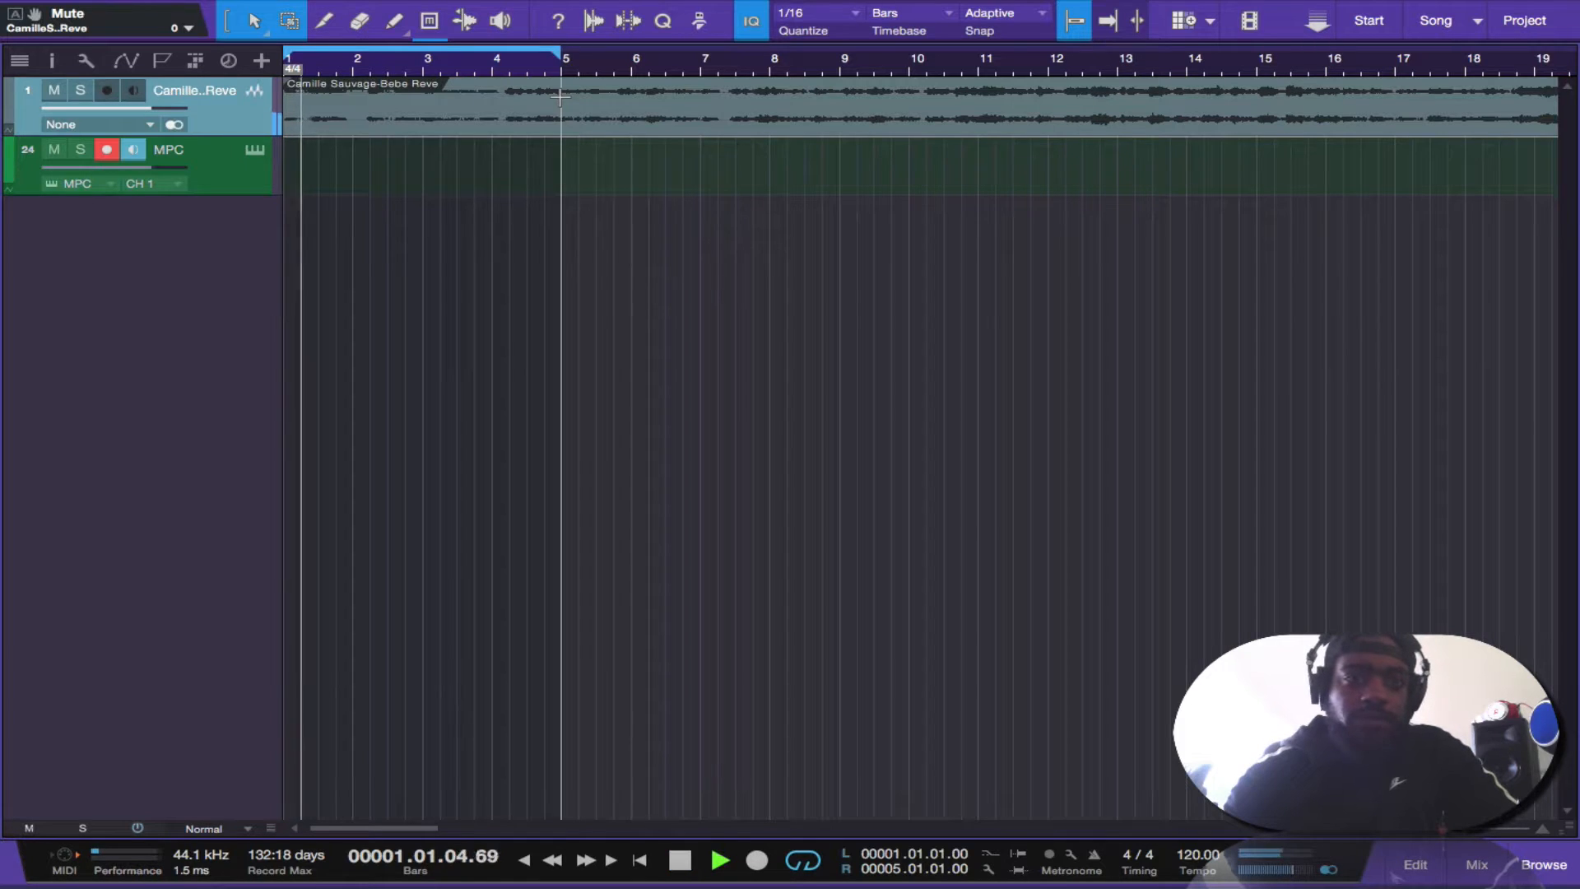
pyautogui.press('space')
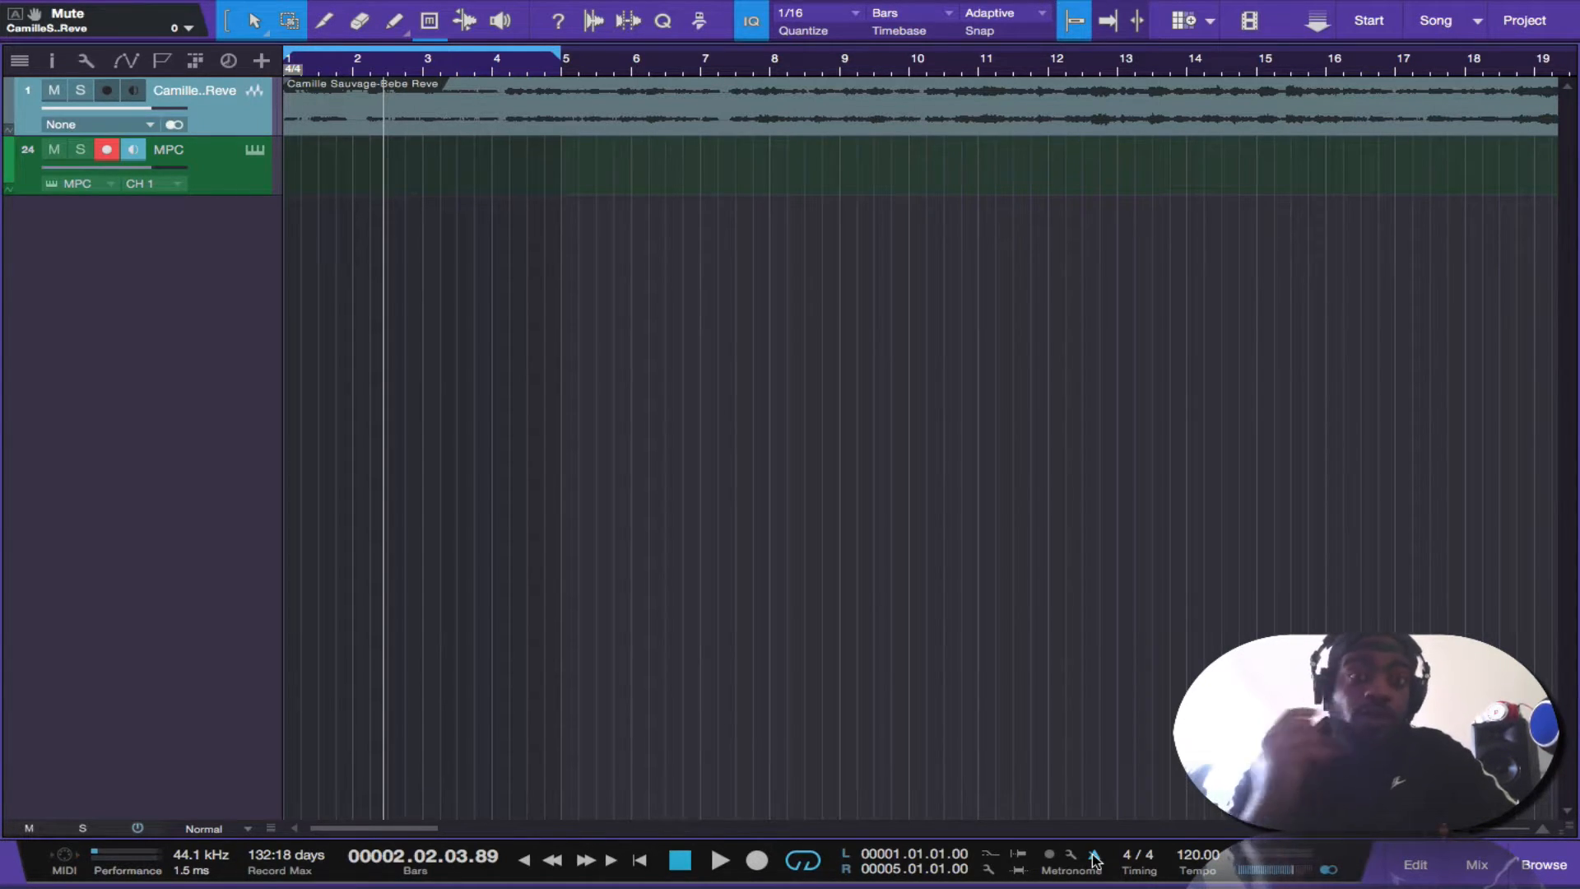
pyautogui.press('space')
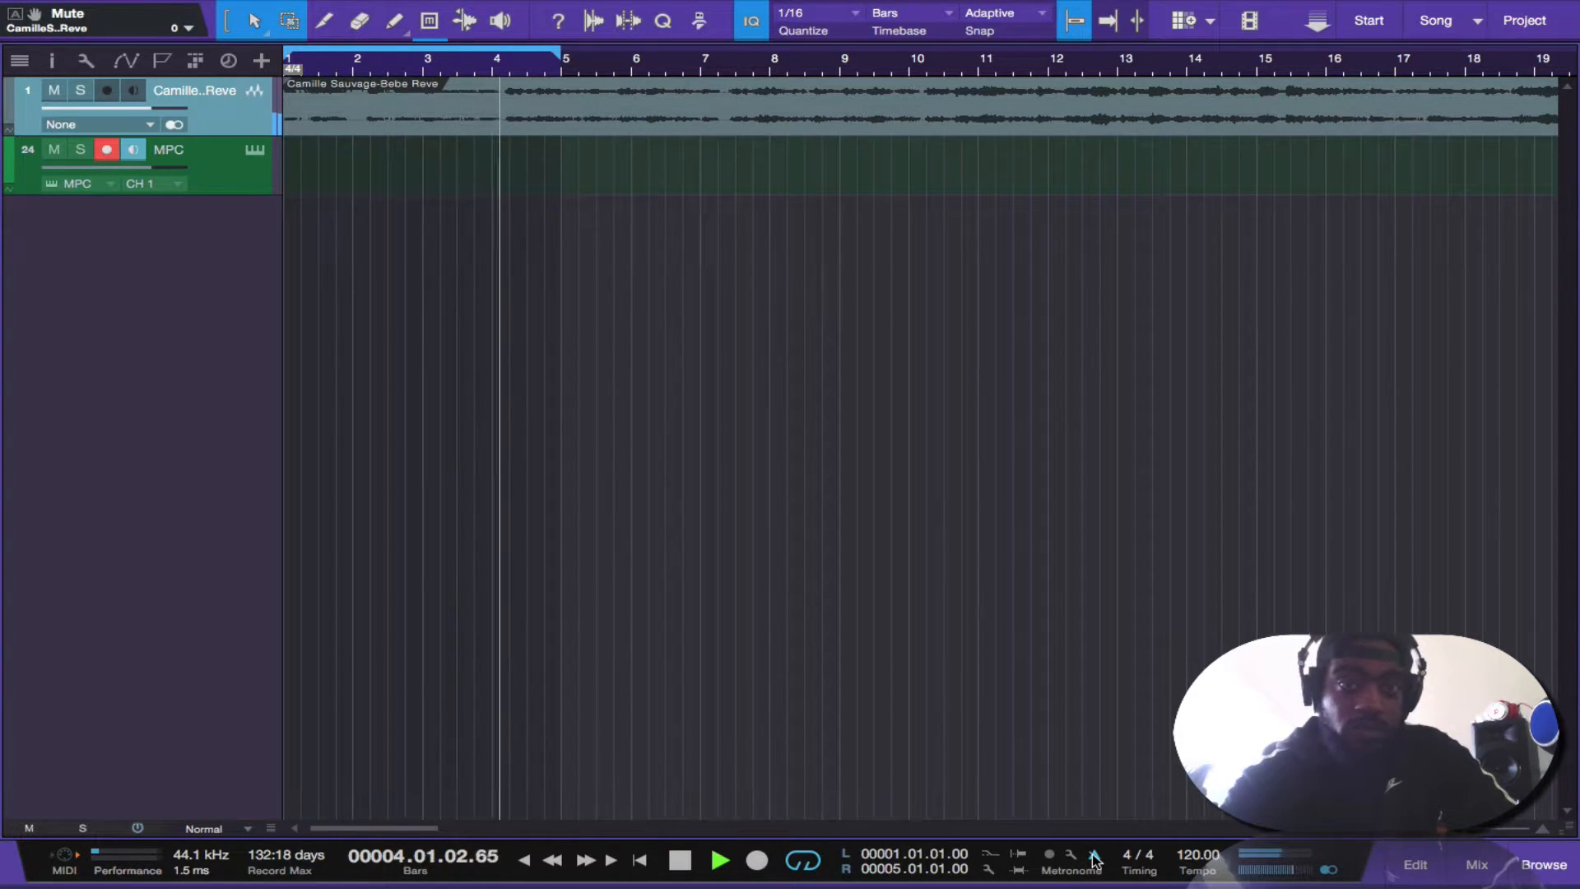
pyautogui.press('space')
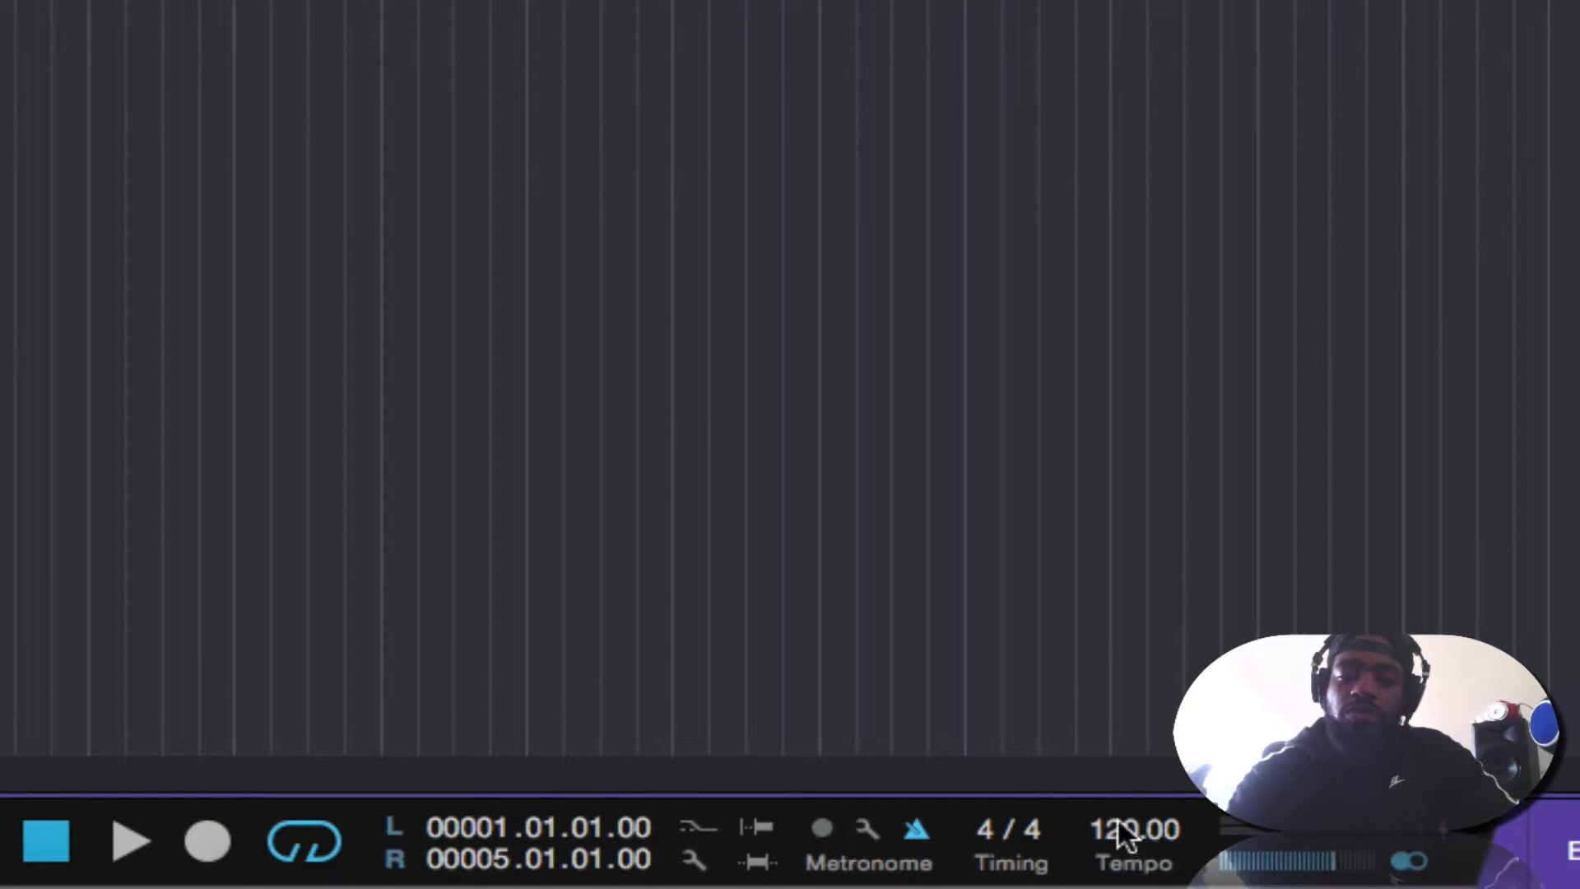
# Step: Try a lower song tempo, return it to 120 BPM, and play the loop against the metronome
pyautogui.scroll(-10, 1124, 821)
pyautogui.scroll(10, 1124, 821)
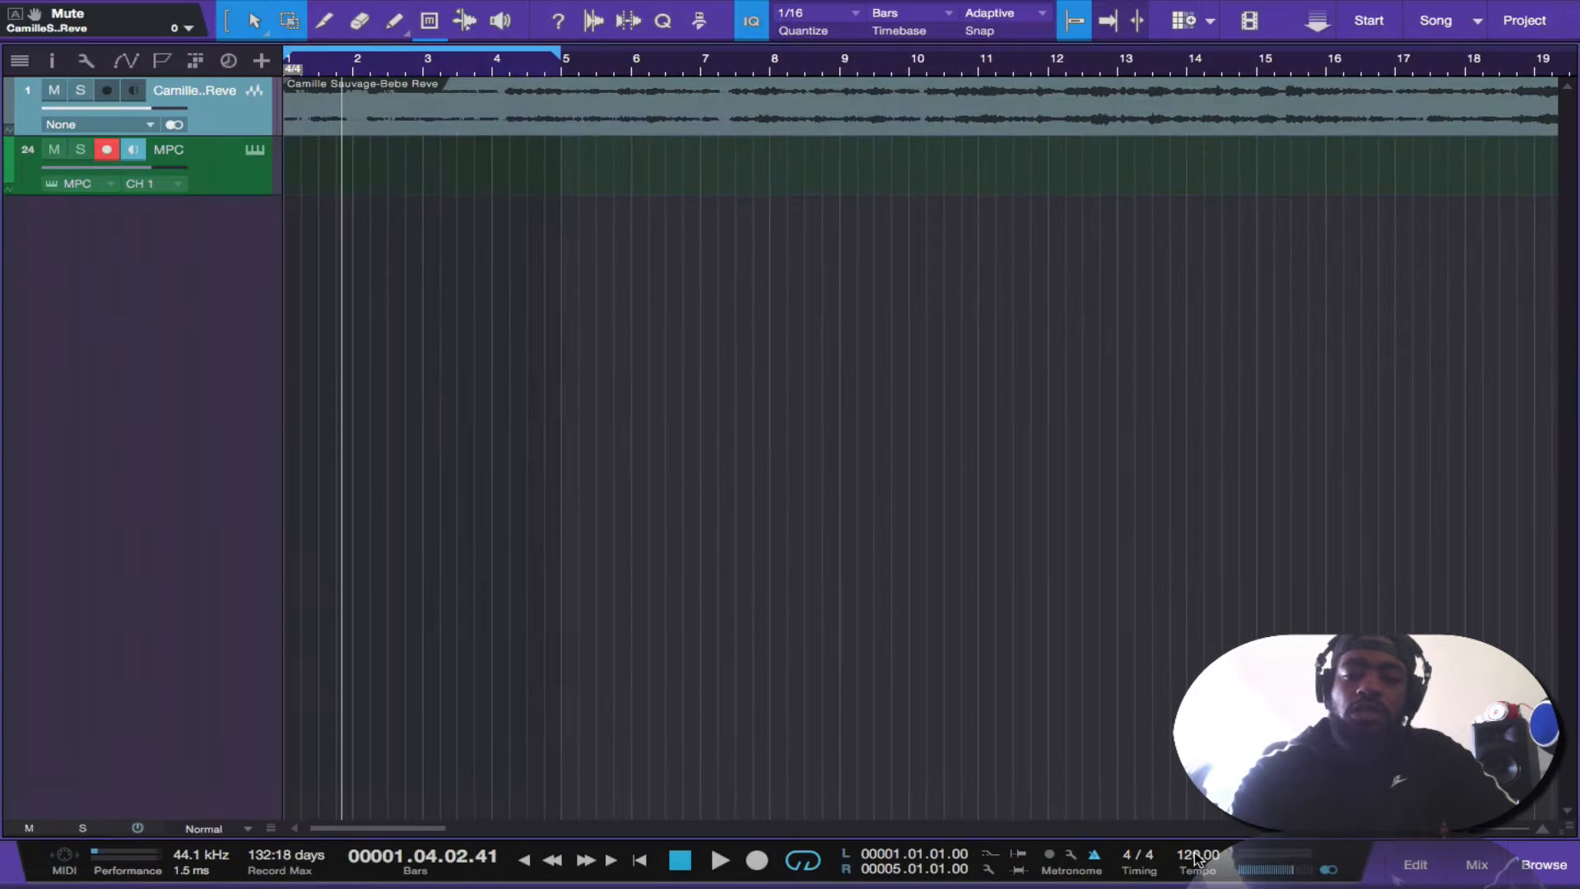
pyautogui.press('space')
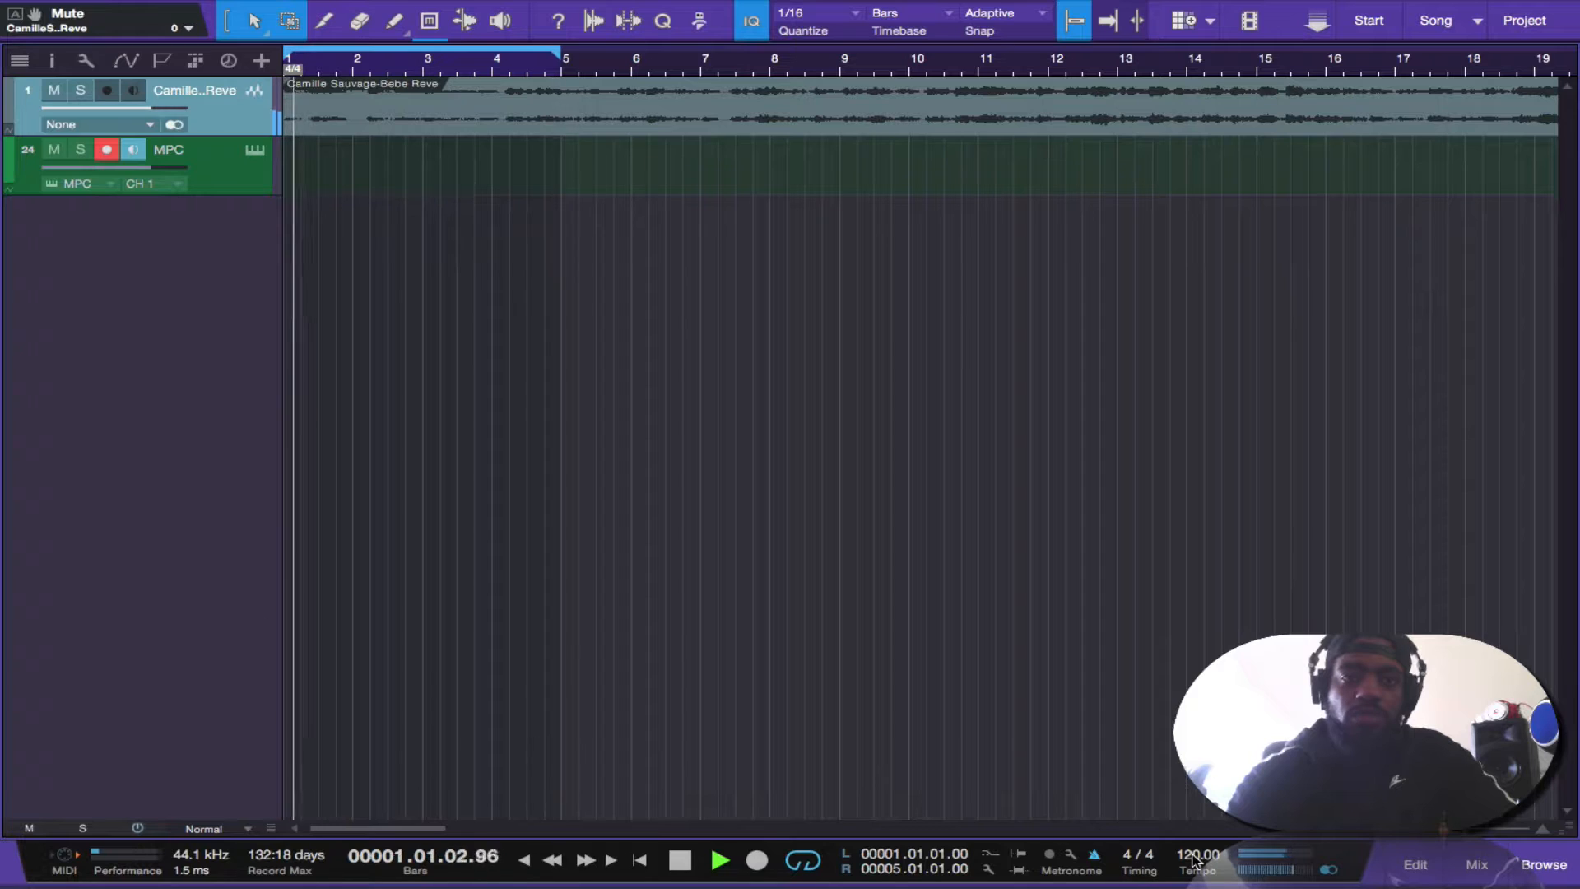
pyautogui.press('space')
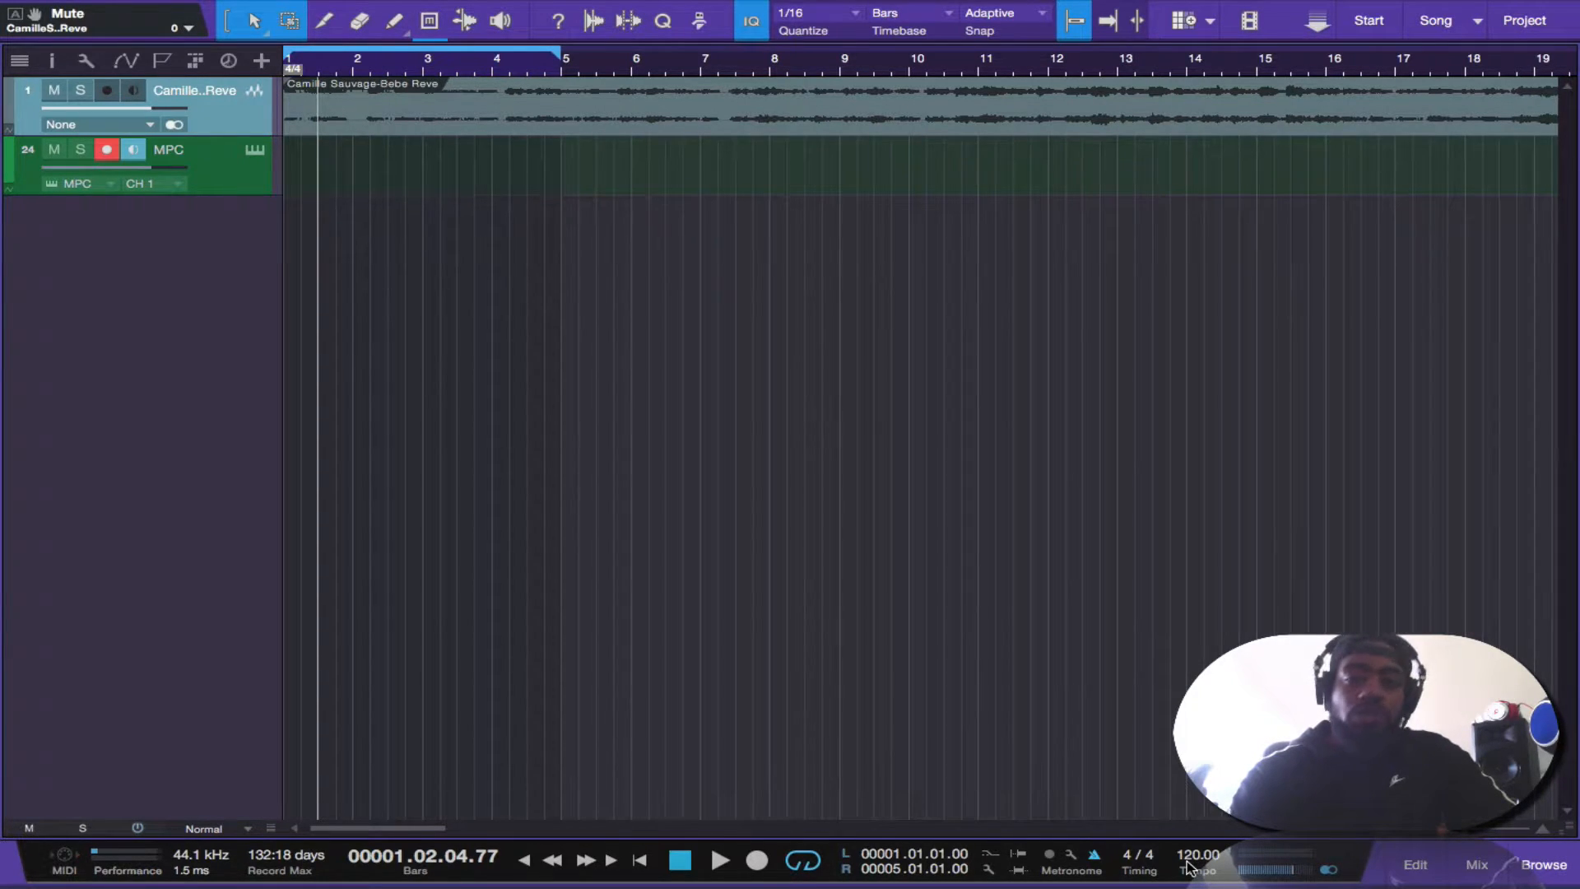
# Step: Lower the song tempo to 70 BPM while the loop plays with the metronome, then stop playback
pyautogui.press('space')
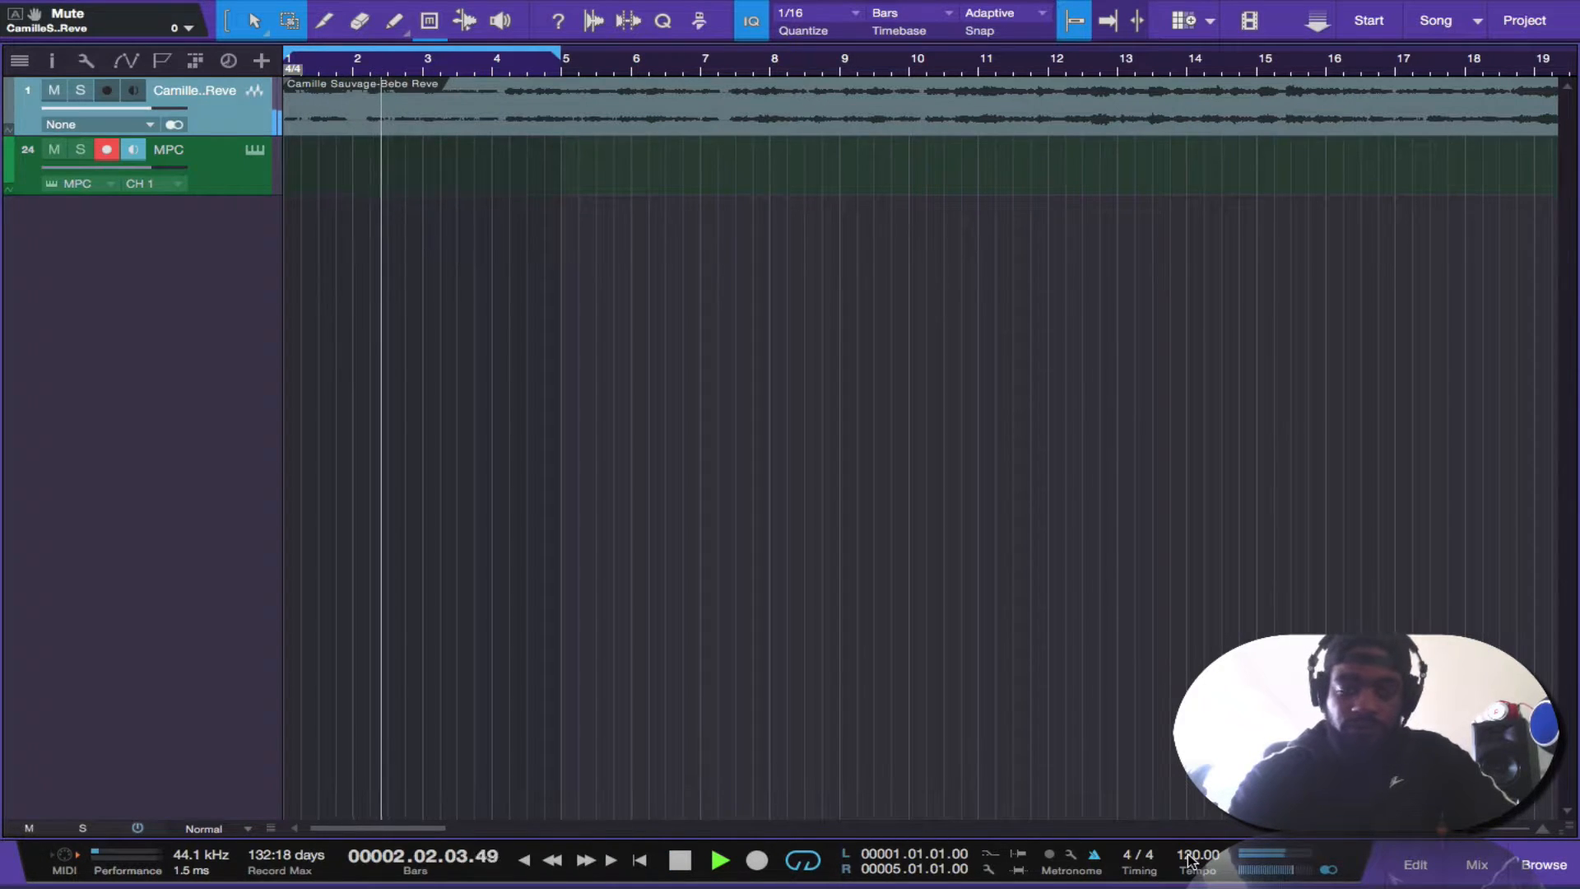
pyautogui.scroll(-2, 1189, 860)
pyautogui.scroll(-5, 1189, 860)
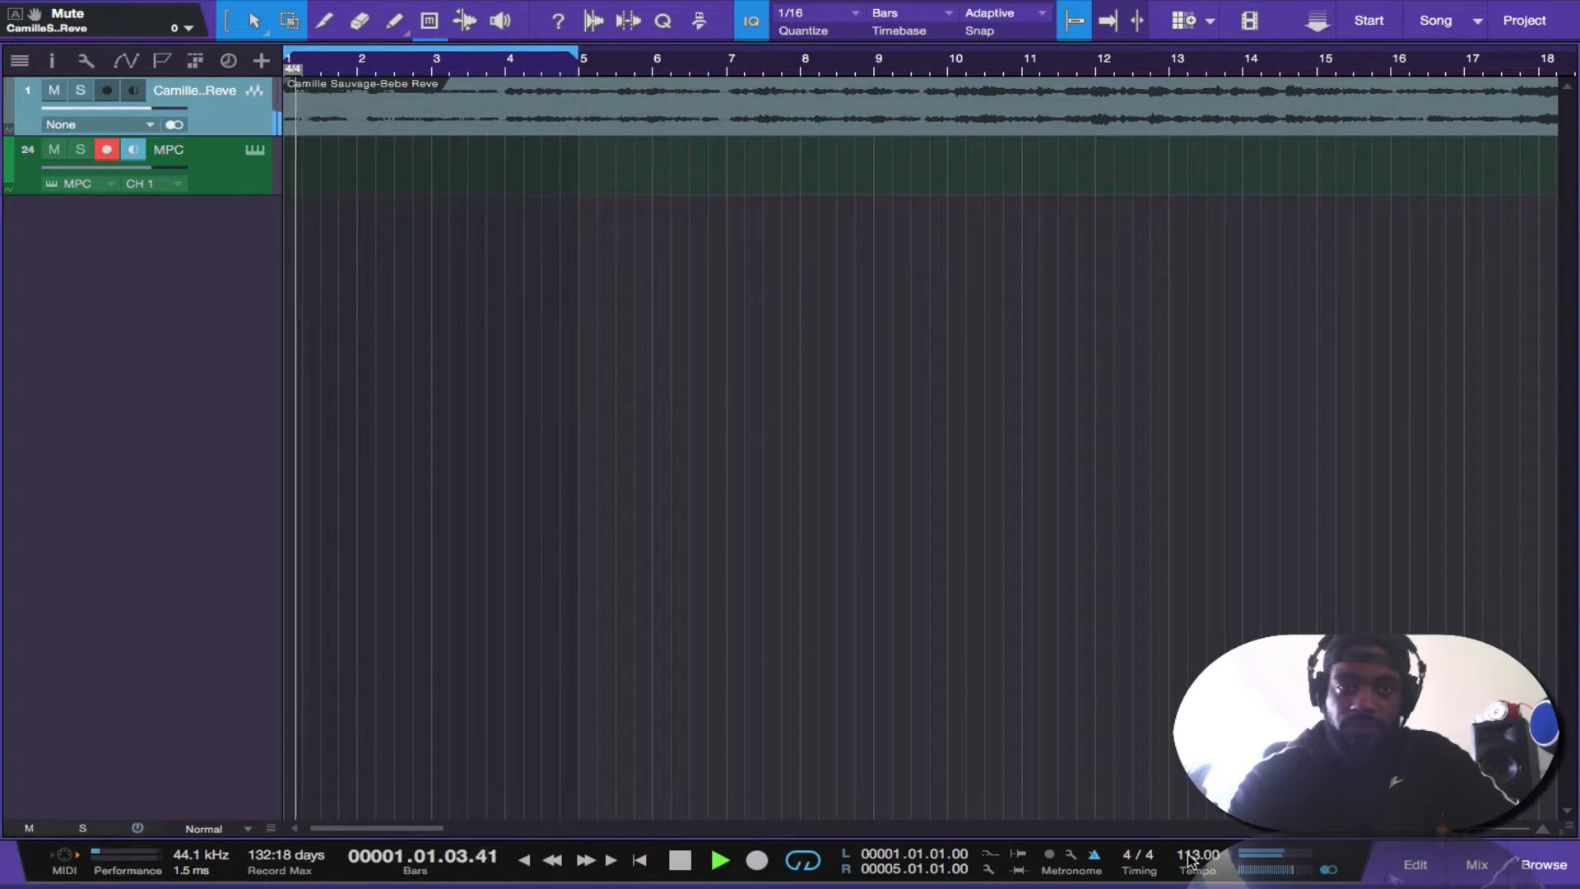
pyautogui.scroll(-2, 1189, 860)
pyautogui.scroll(-1, 1189, 860)
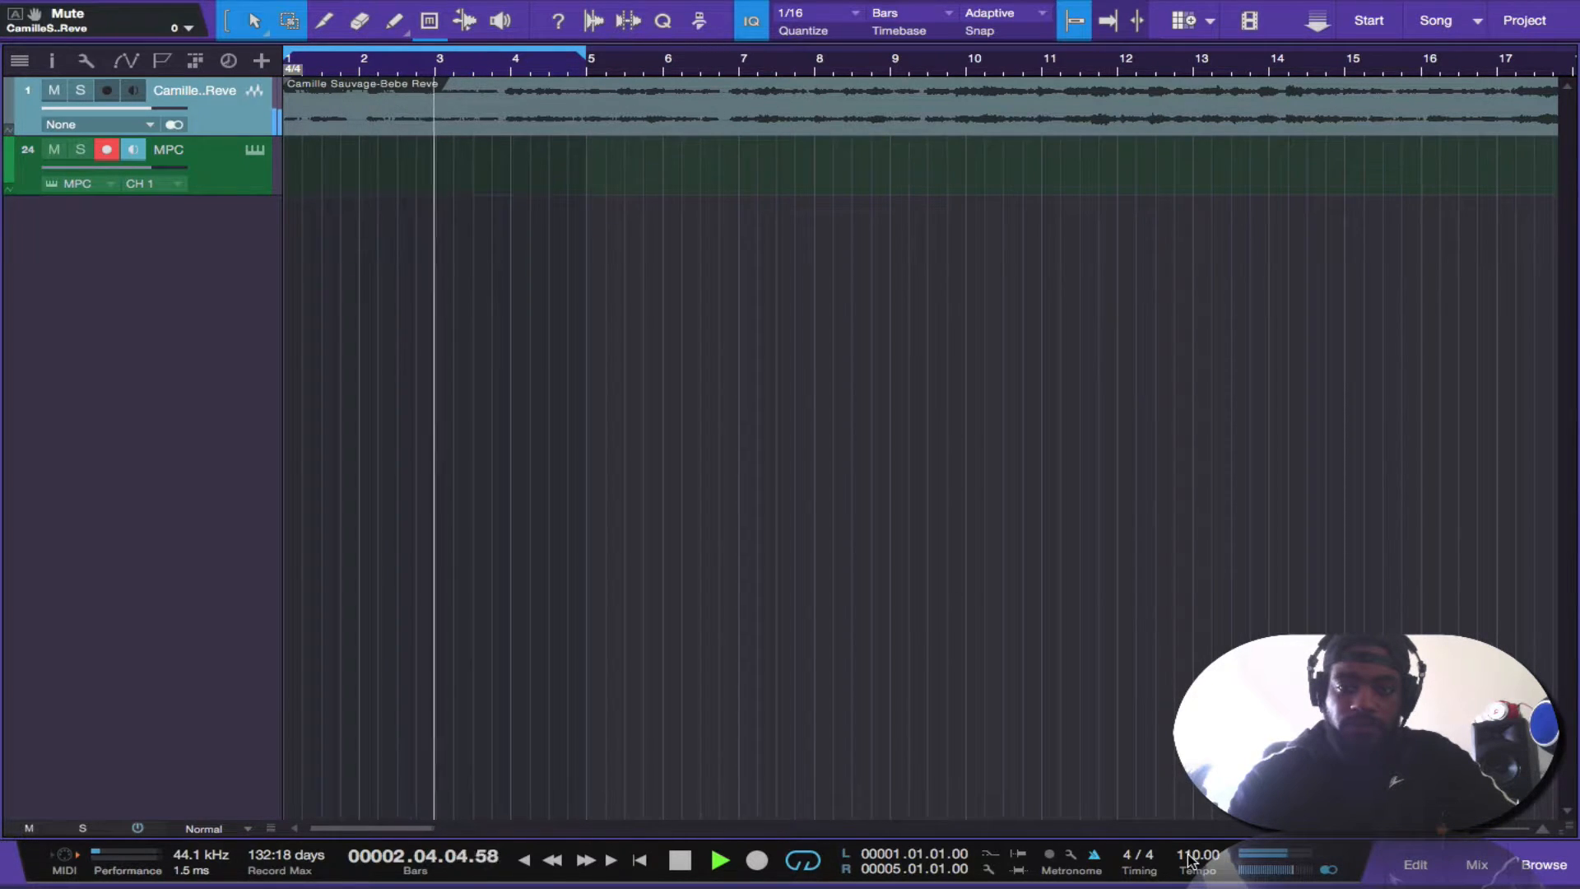
pyautogui.scroll(-1, 1188, 860)
pyautogui.scroll(-20, 1188, 860)
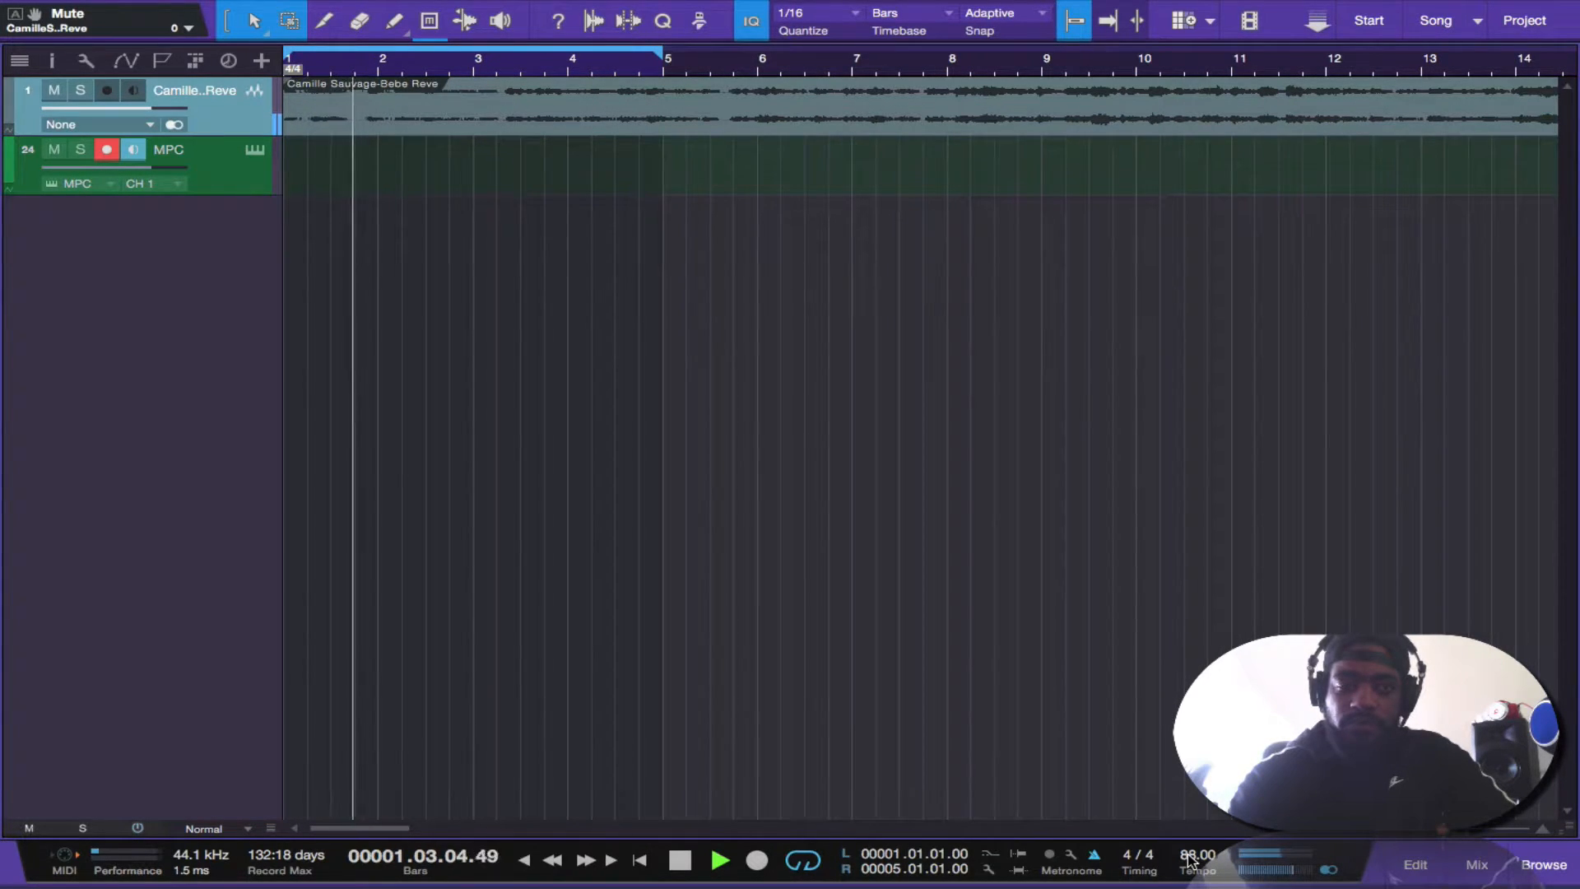
pyautogui.scroll(-9, 1189, 860)
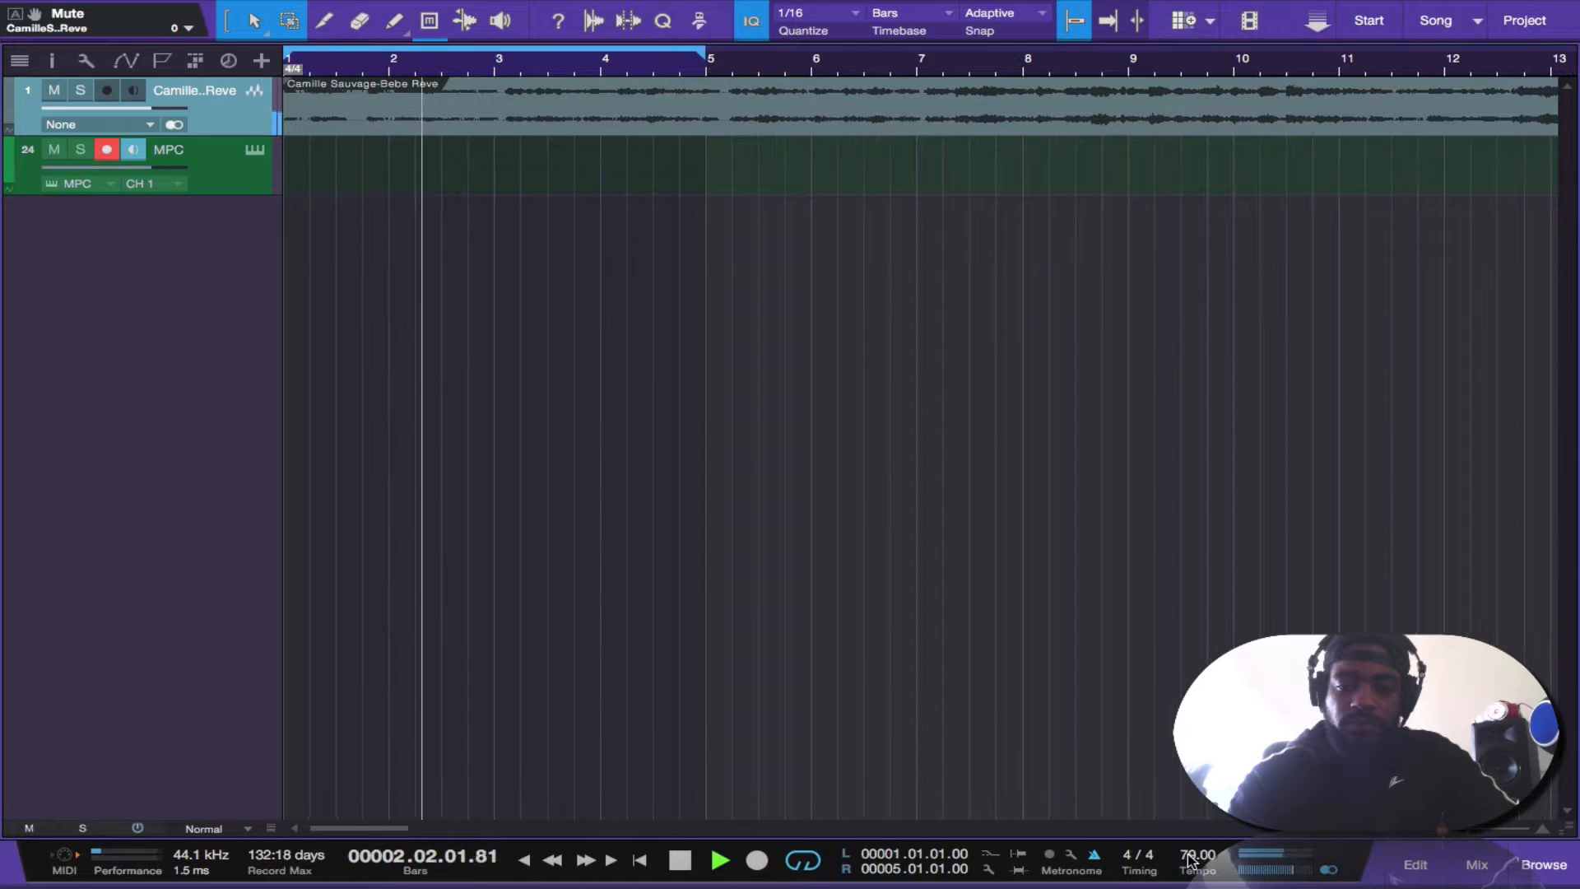
pyautogui.scroll(-3, 1188, 860)
pyautogui.scroll(-6, 1188, 861)
pyautogui.click(681, 860)
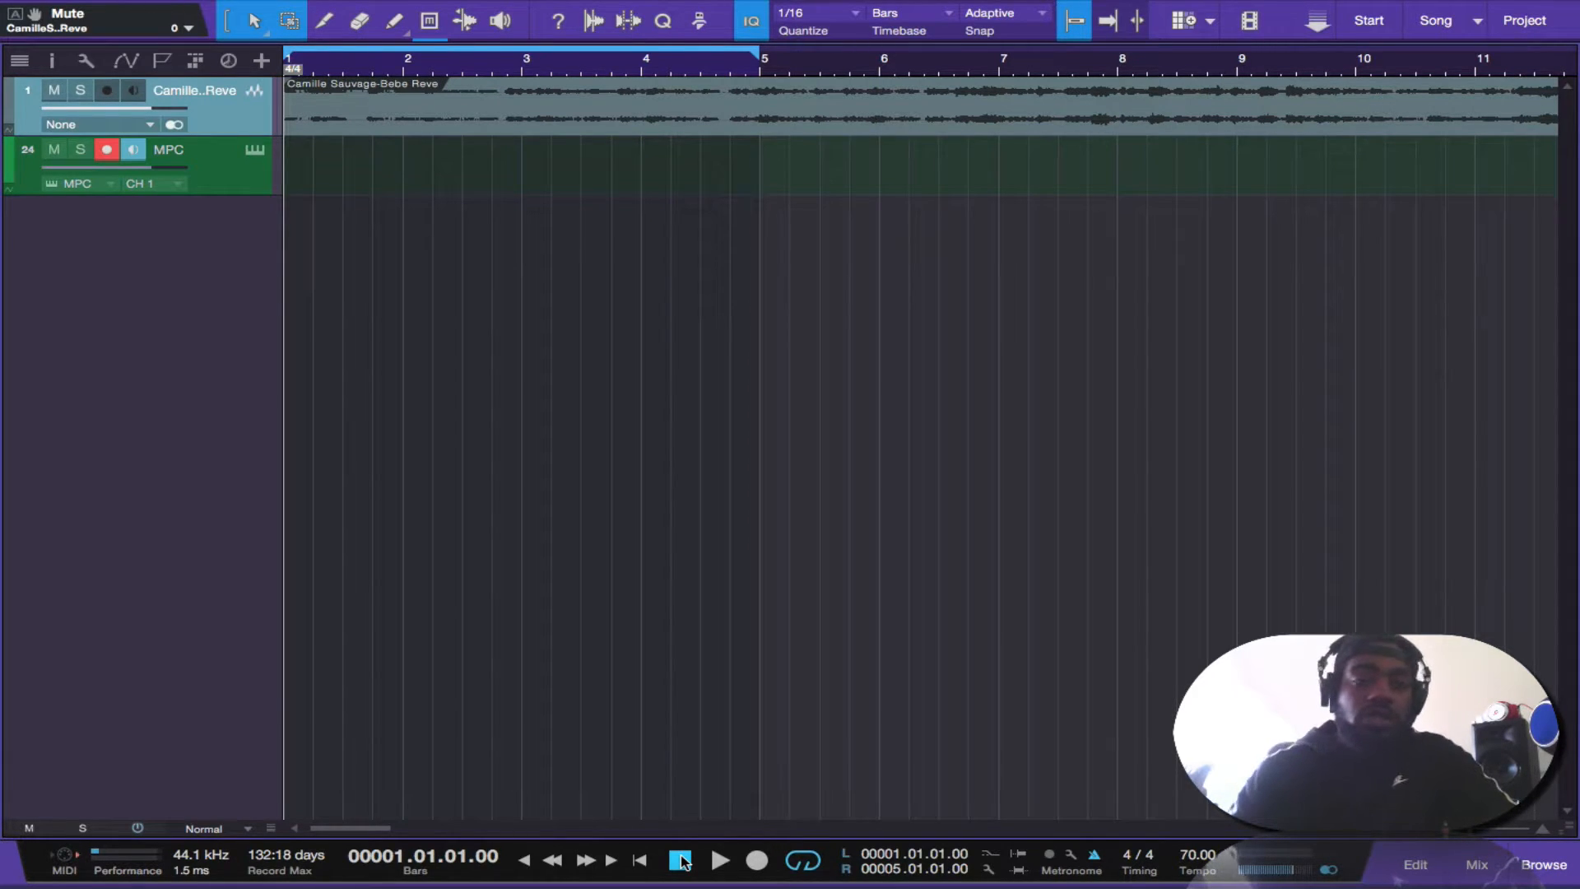
# Step: Restart the loop and raise the song tempo to 72 BPM during playback
pyautogui.press('space')
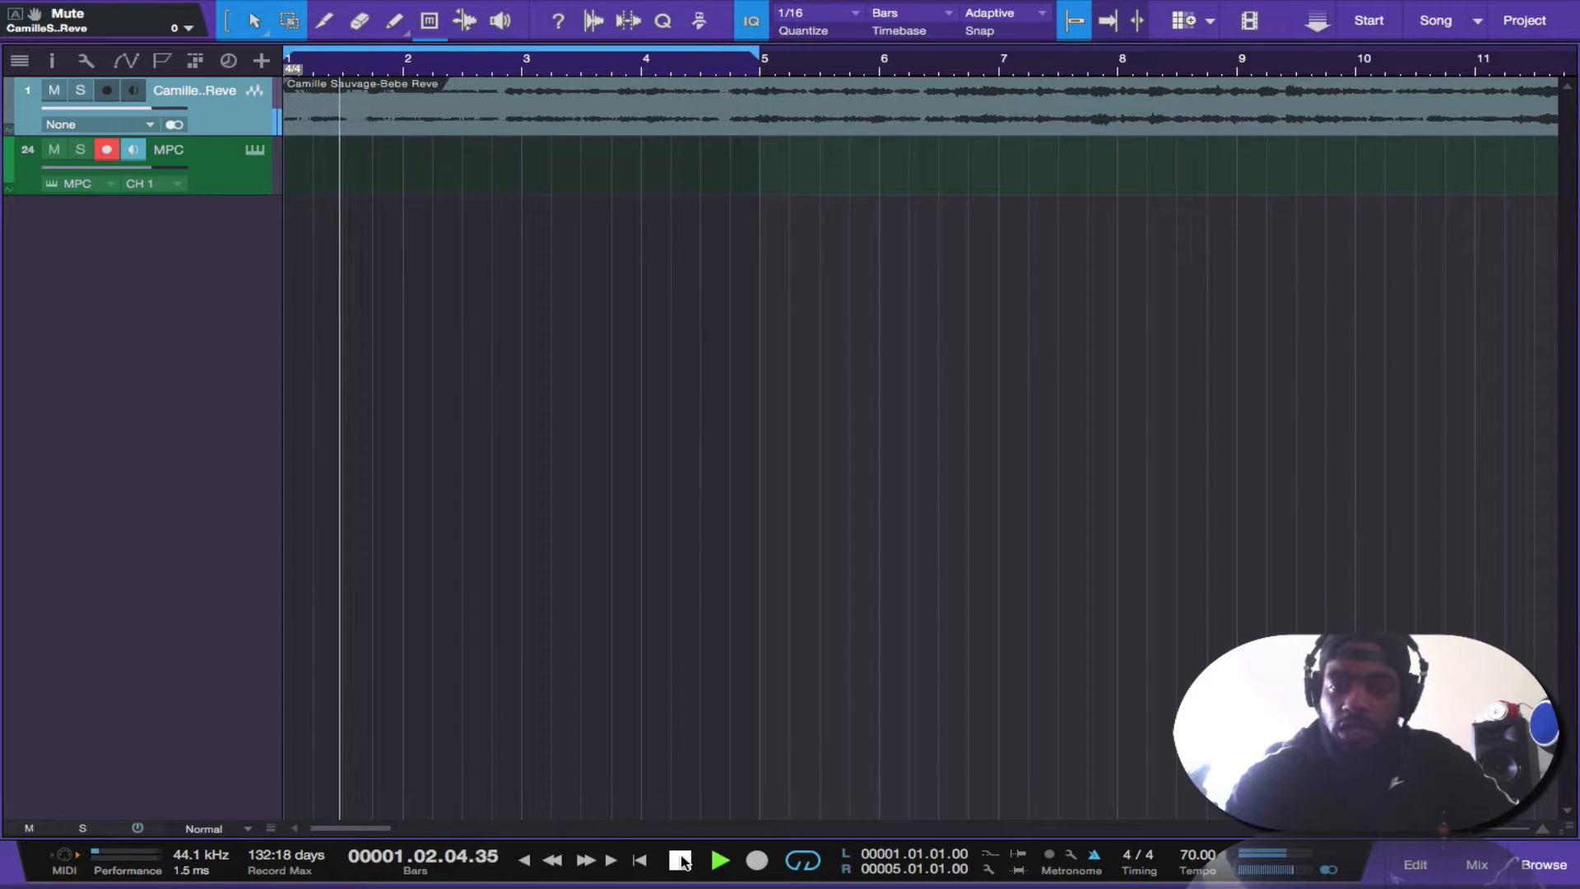
pyautogui.moveTo(1080, 879)
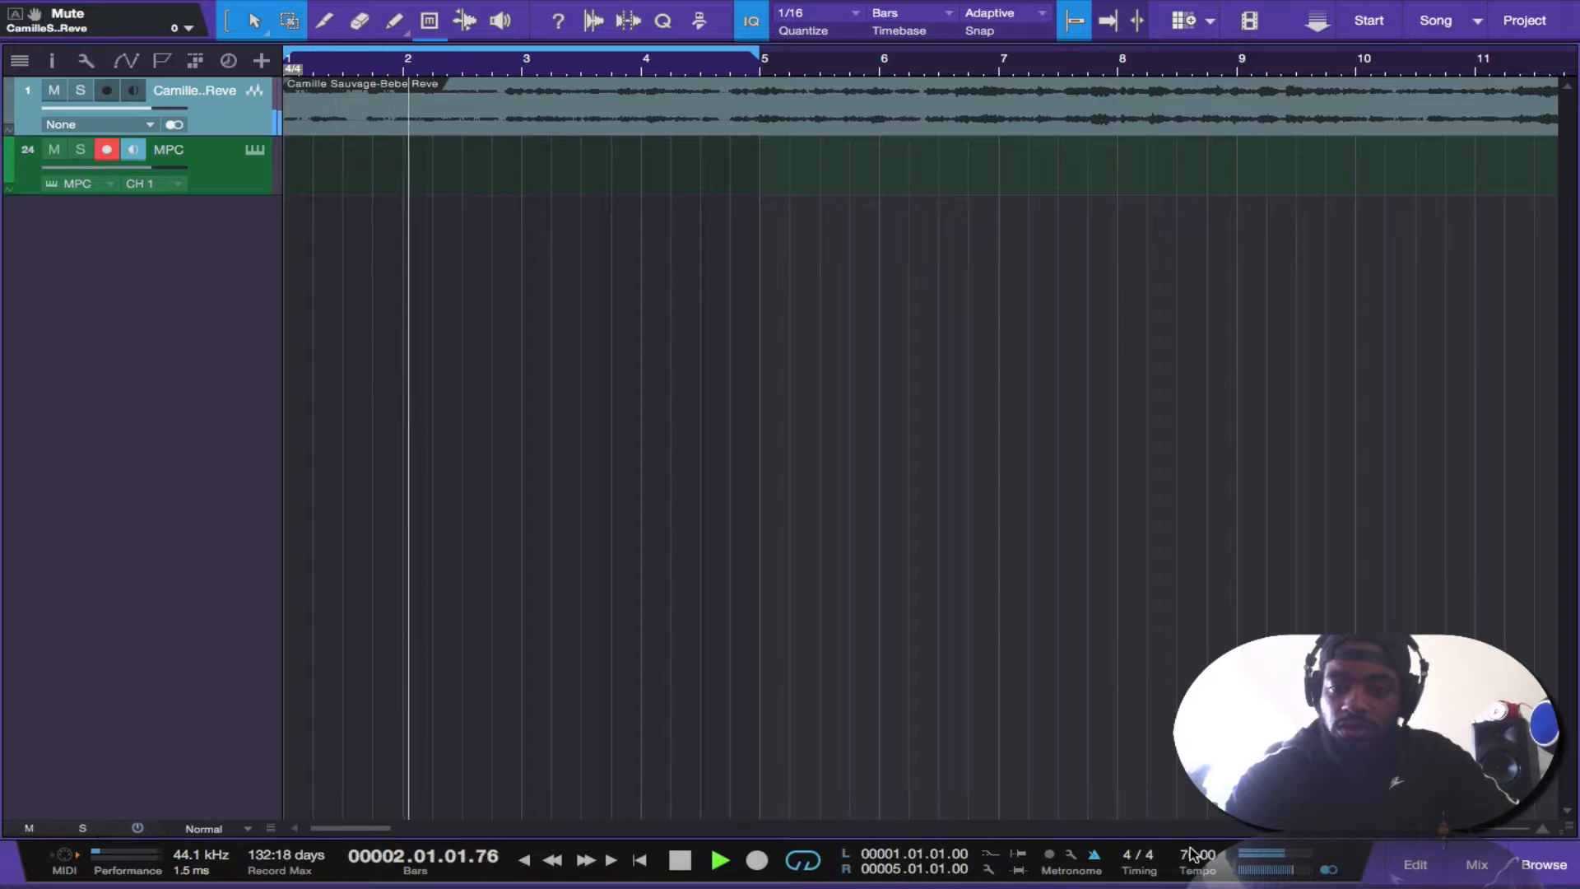
pyautogui.scroll(2, 1188, 862)
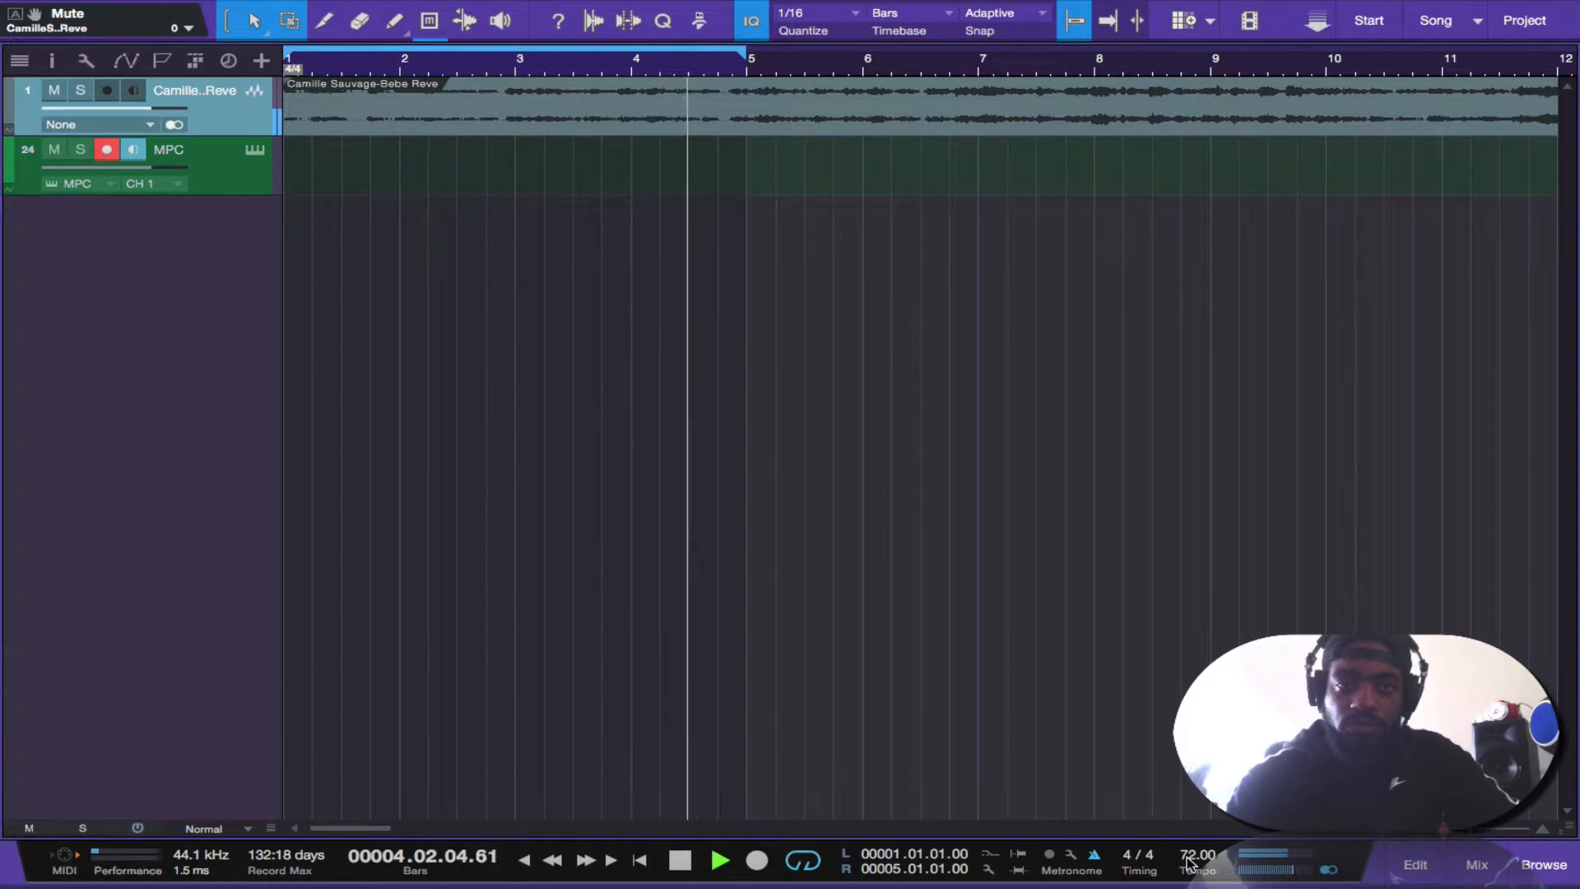
# Step: Raise the song tempo to 75 BPM while the loop plays, then stop playback
pyautogui.scroll(3, 1187, 862)
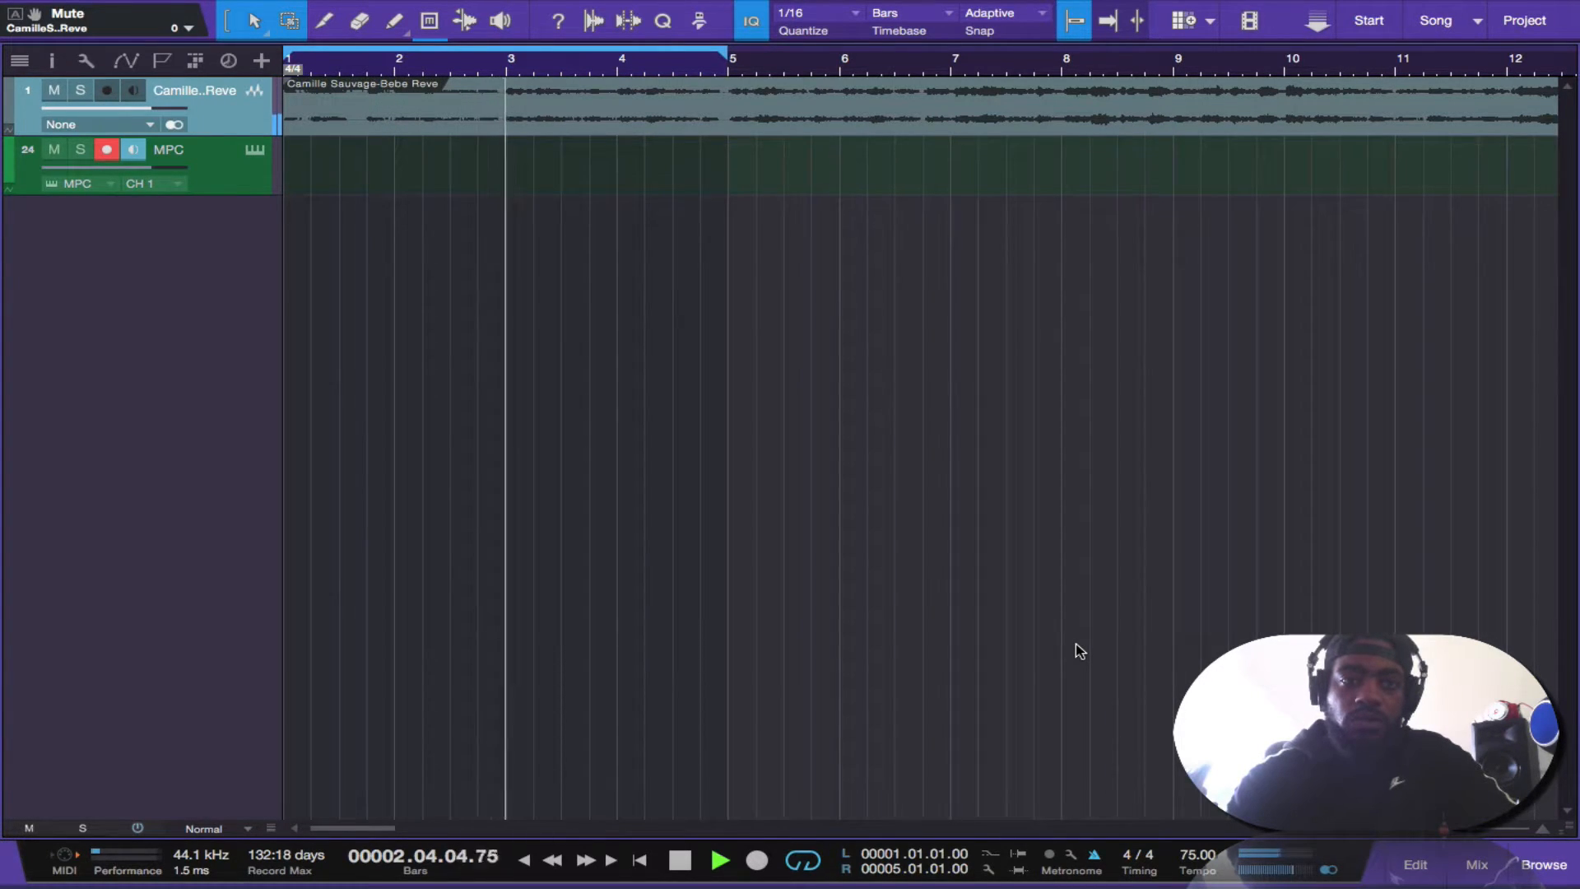
pyautogui.press('space')
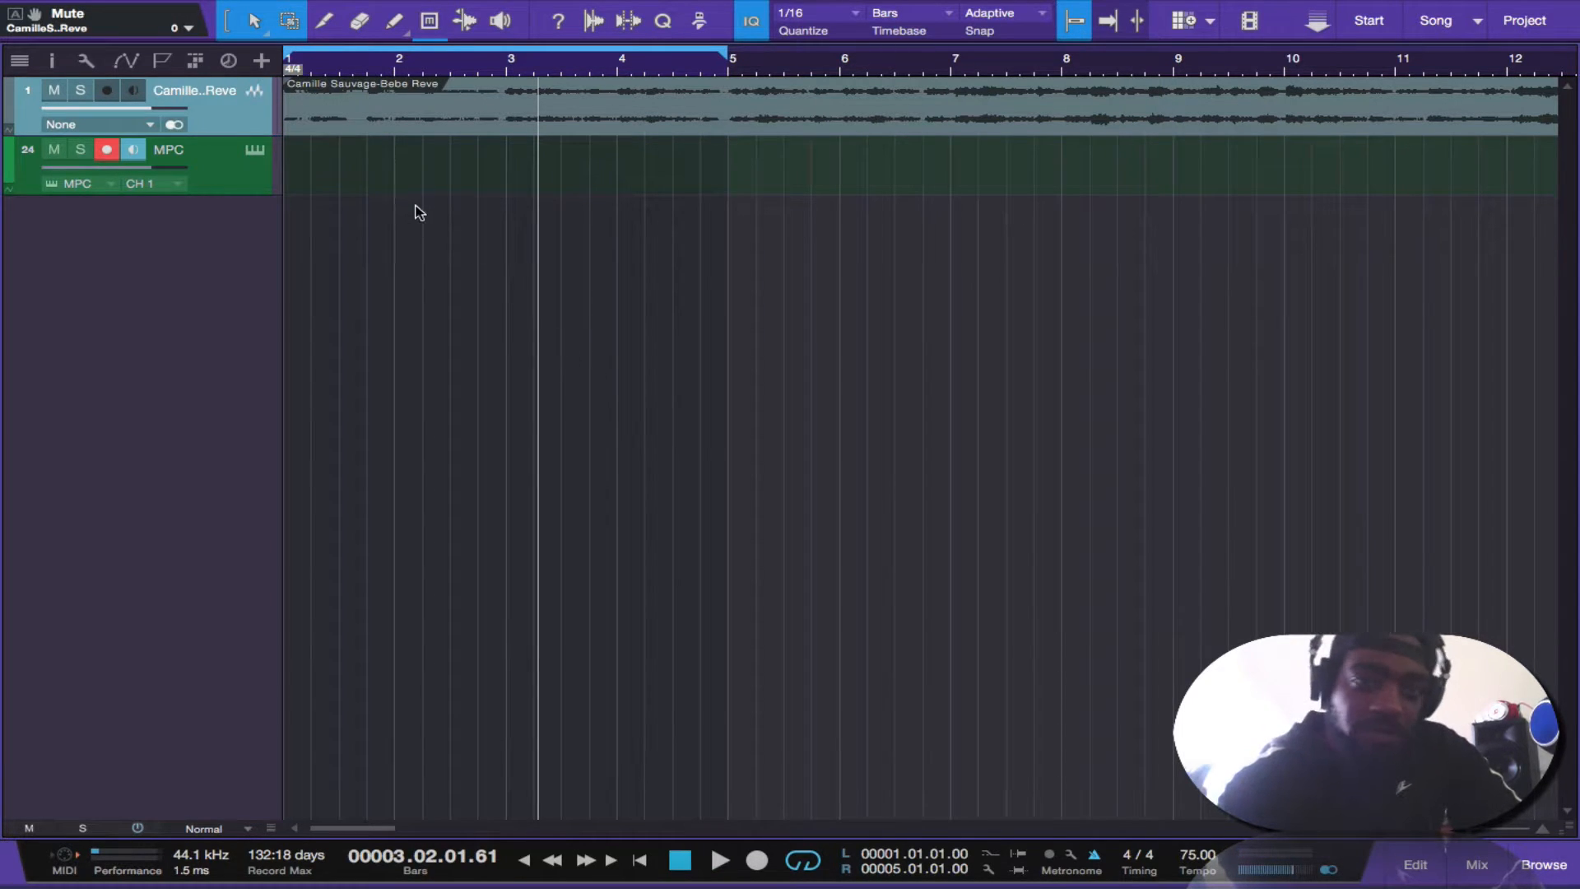
# Step: Open the Camille Sauvage-Bebe Reve clip in the audio editor to inspect it around bar 3
pyautogui.scroll(10, 393, 220)
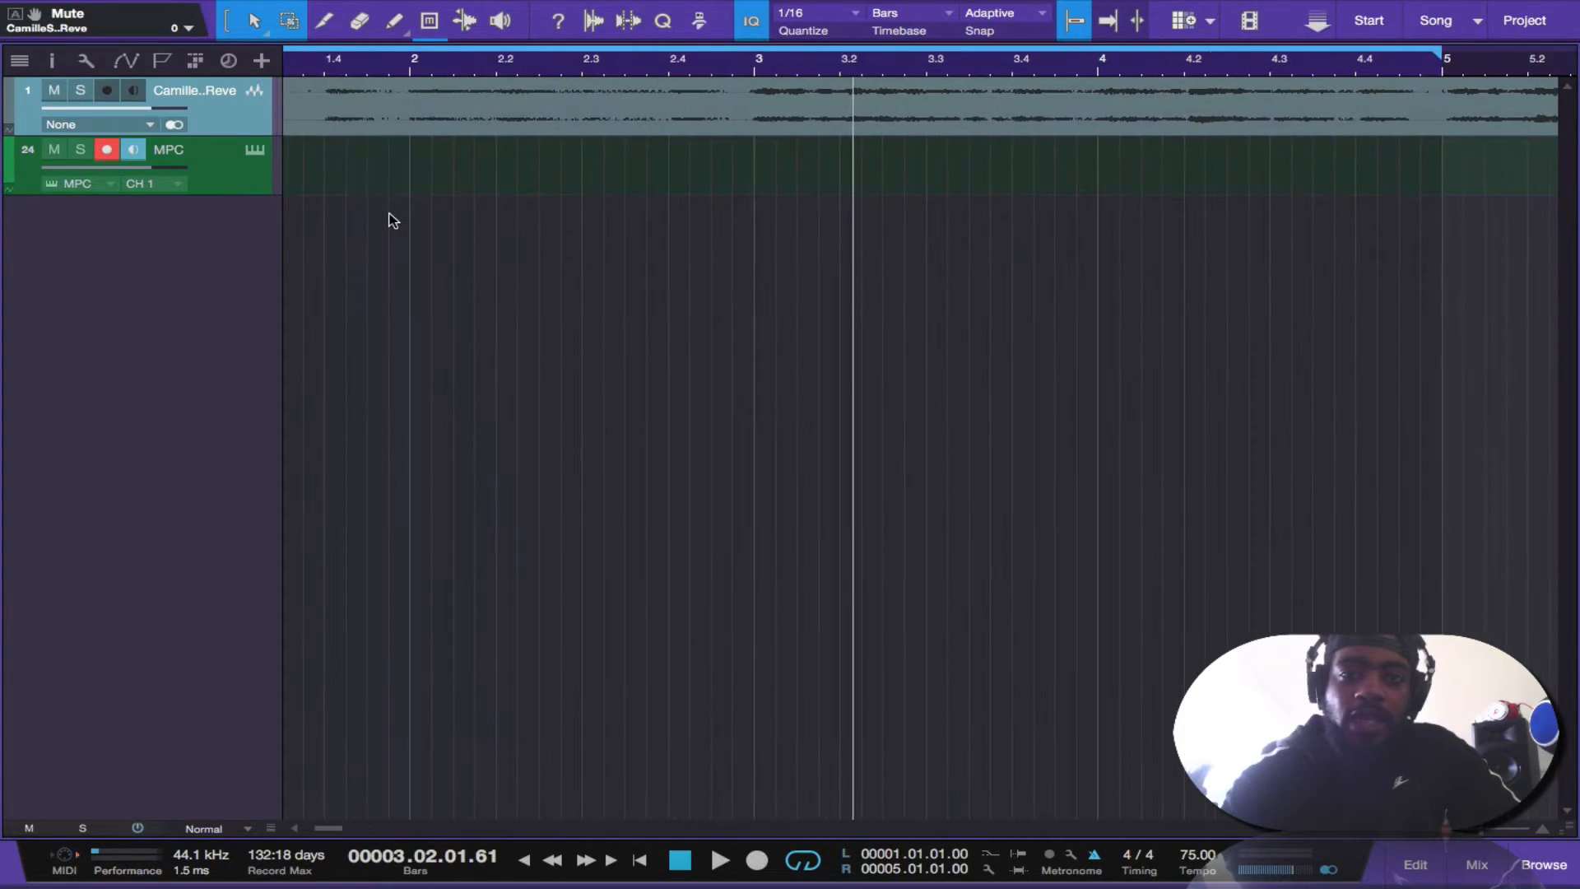
pyautogui.scroll(5, 871, 201)
pyautogui.hscroll(1, 870, 198)
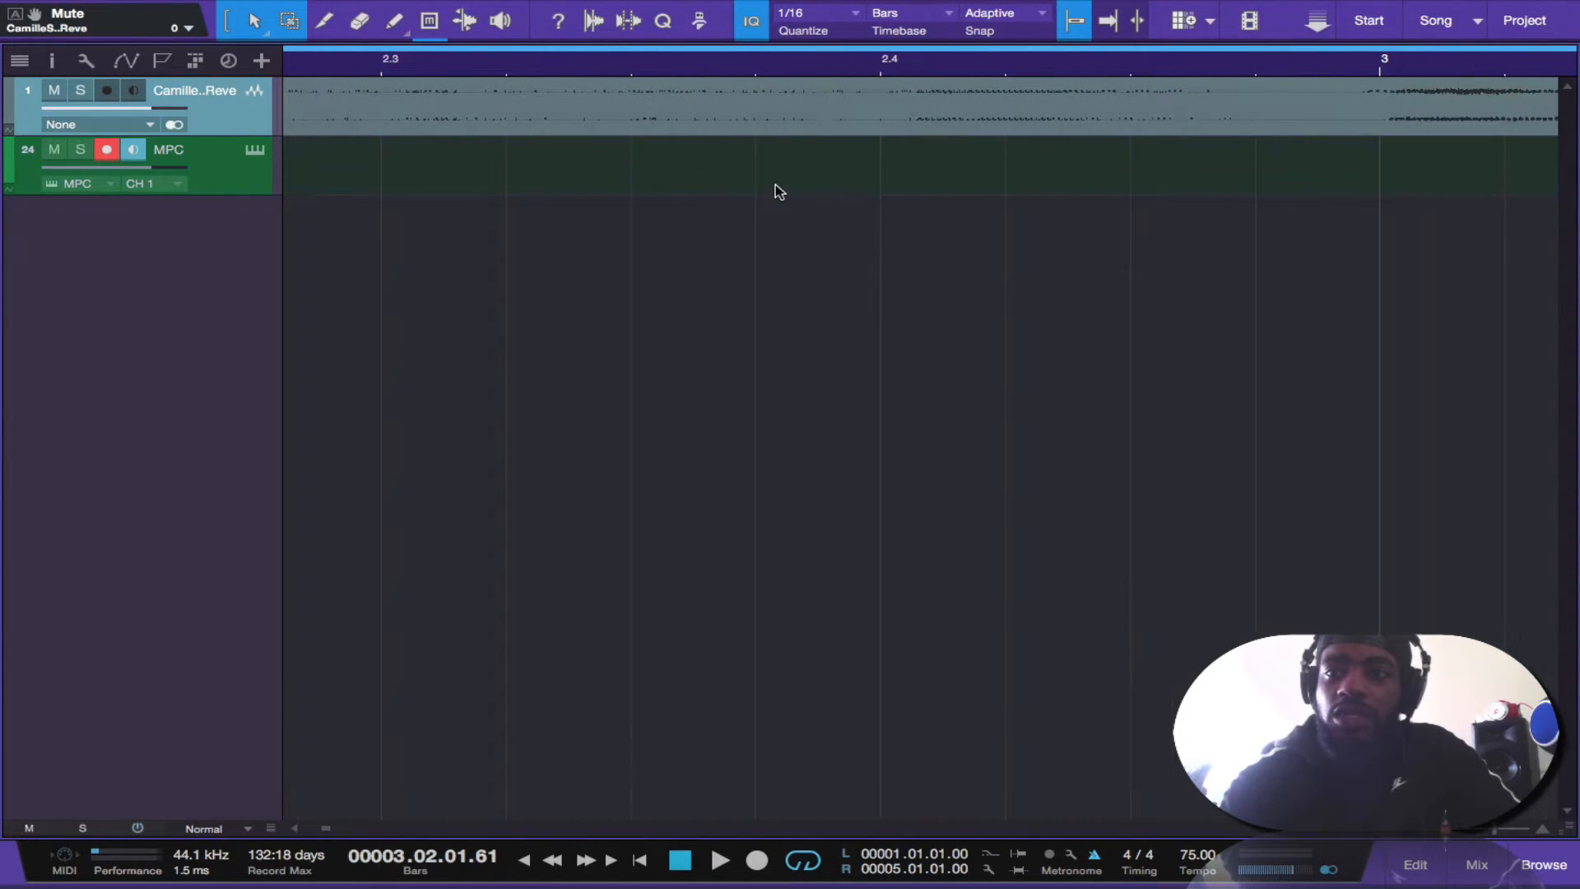
pyautogui.hscroll(6, 937, 177)
pyautogui.scroll(2, 935, 176)
pyautogui.click(942, 133)
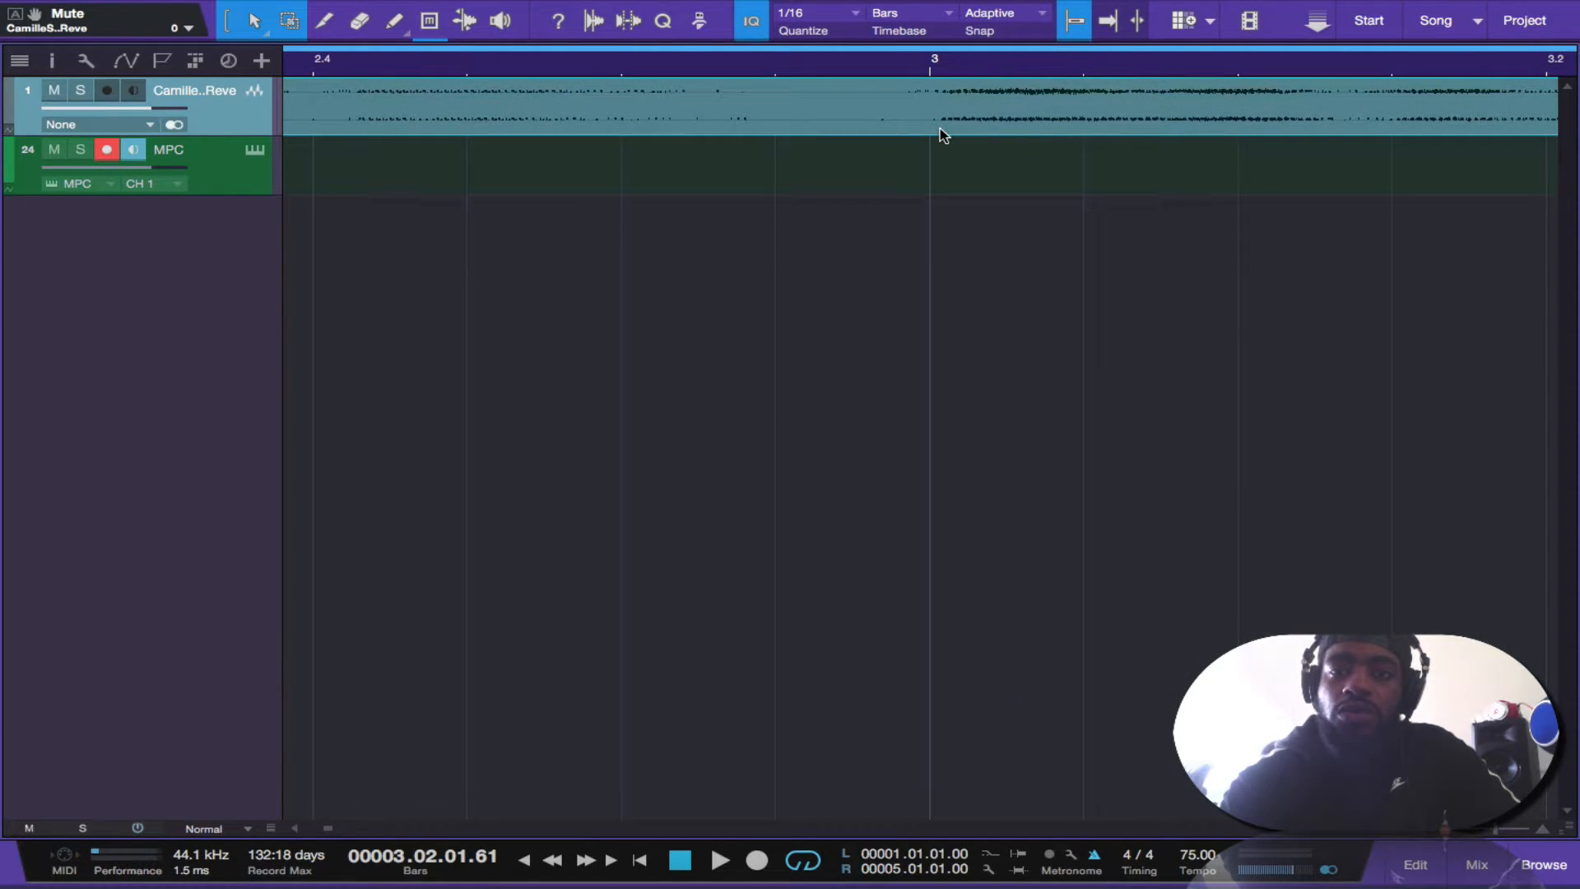
pyautogui.doubleClick(941, 133)
# Step: Examine how the waveform's hit lines up with bar 3 and place the playback cursor at the start of that bar
pyautogui.scroll(5, 713, 649)
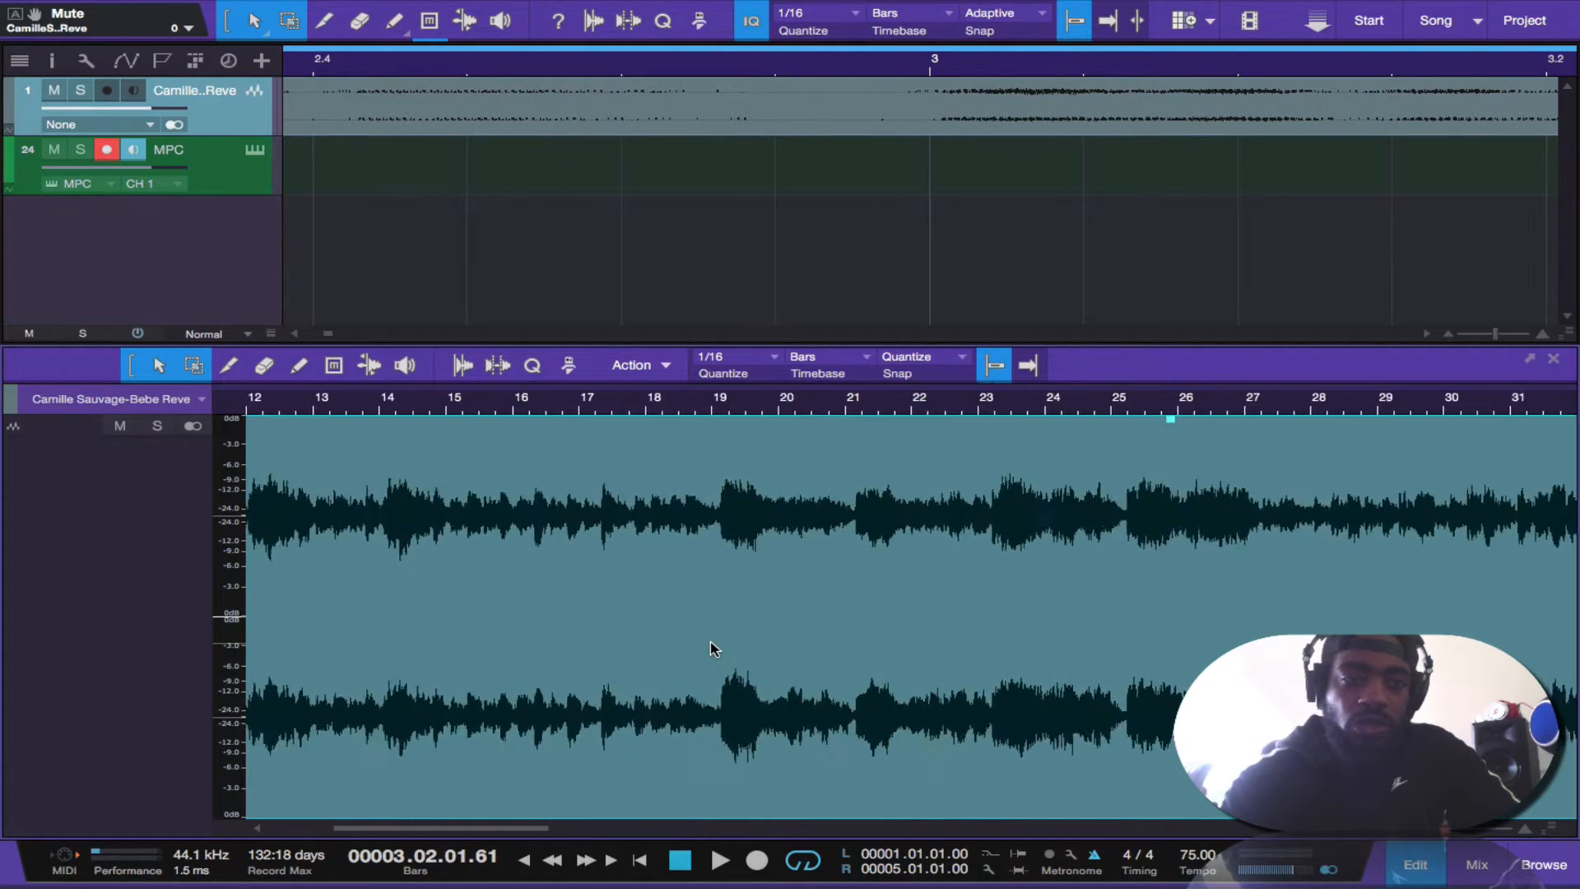
pyautogui.scroll(10, 470, 598)
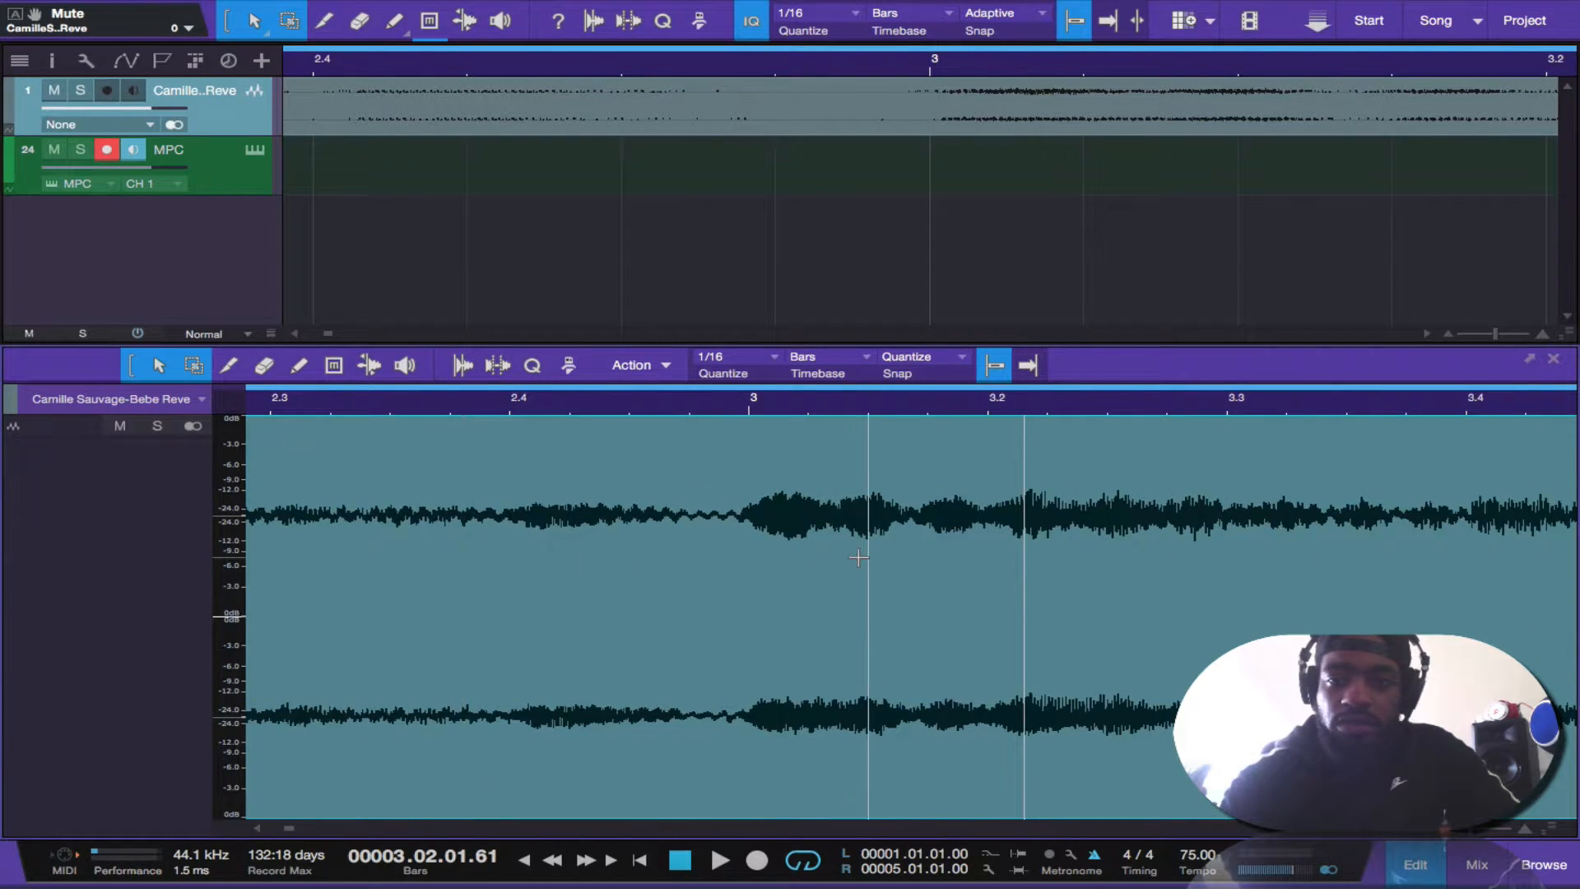
pyautogui.hscroll(1, 864, 543)
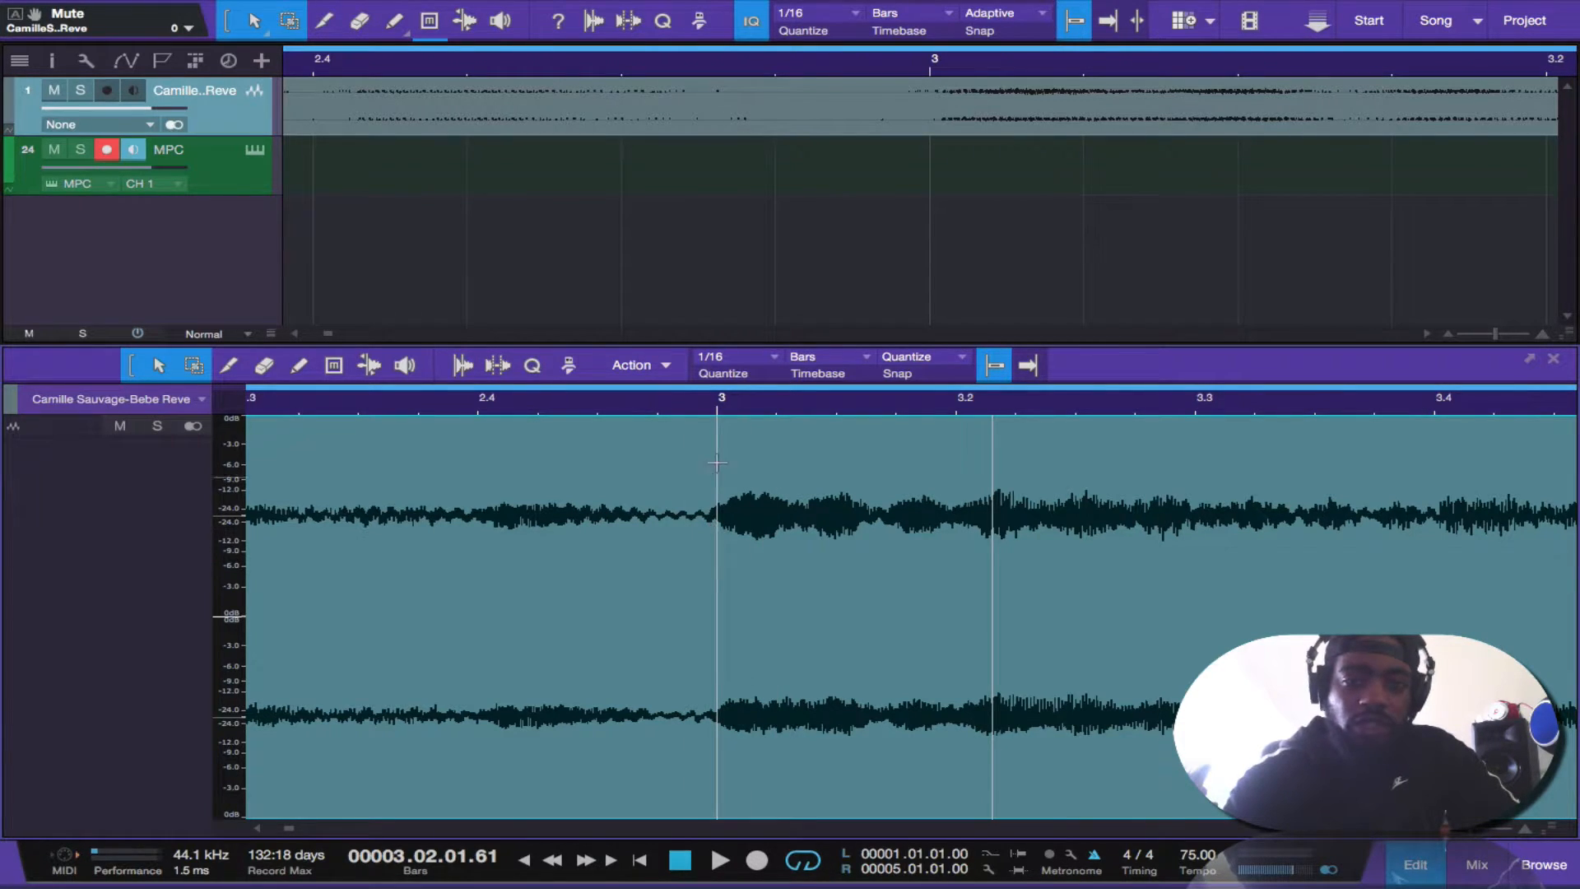
pyautogui.click(722, 403)
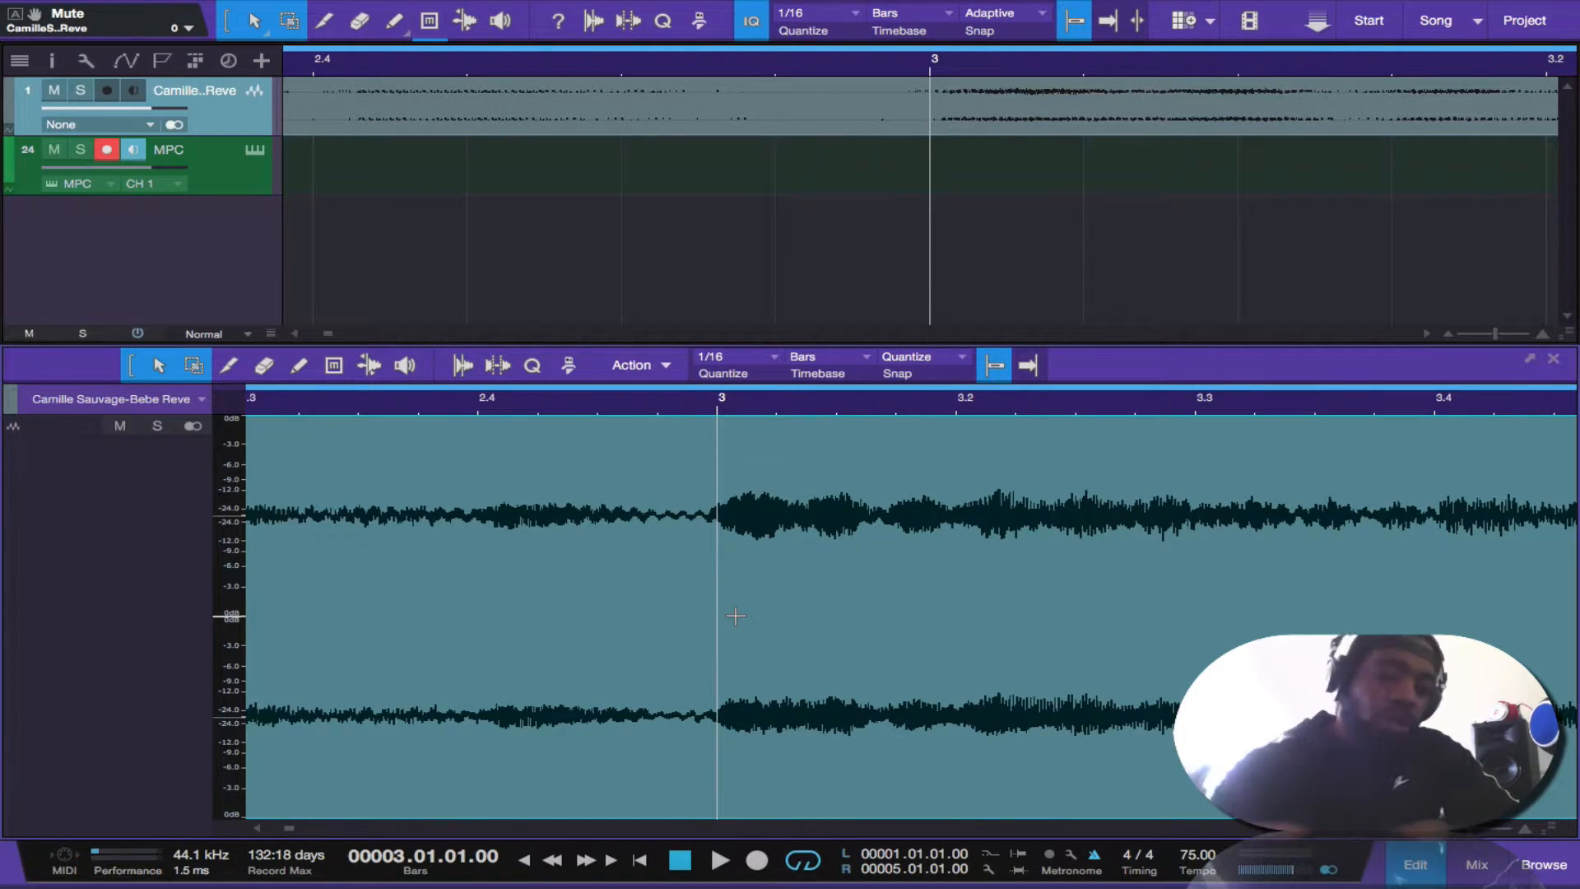
# Step: Extend the loop range so that it runs from bar 1 to bar 9
pyautogui.press('w')
pyautogui.press('w')
pyautogui.press('w')
pyautogui.press('w')
pyautogui.press('w')
pyautogui.press('w')
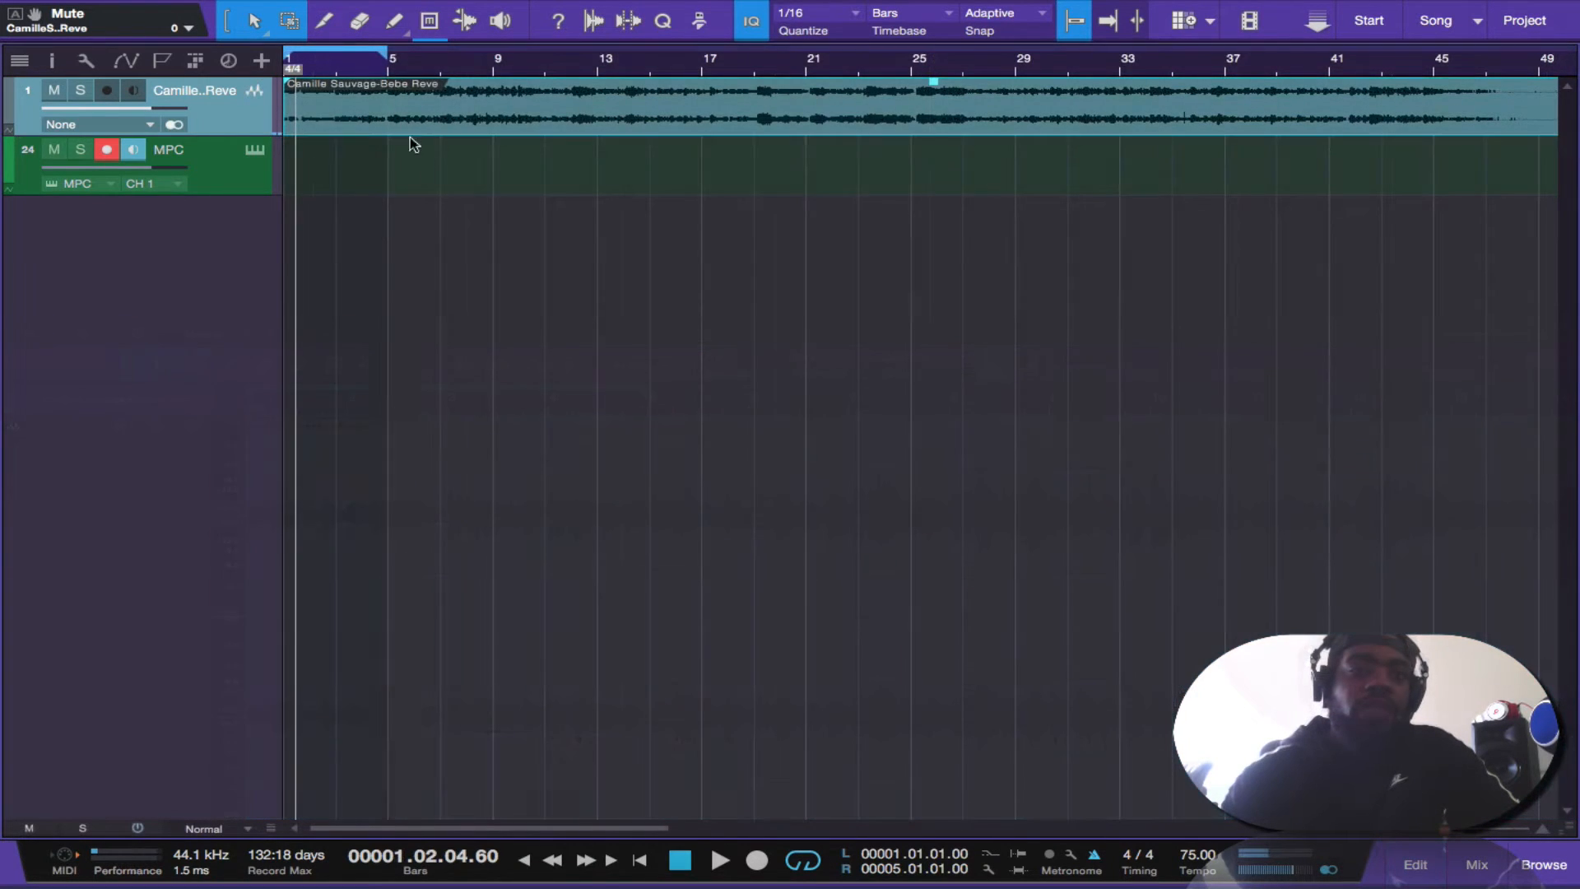
pyautogui.press('w')
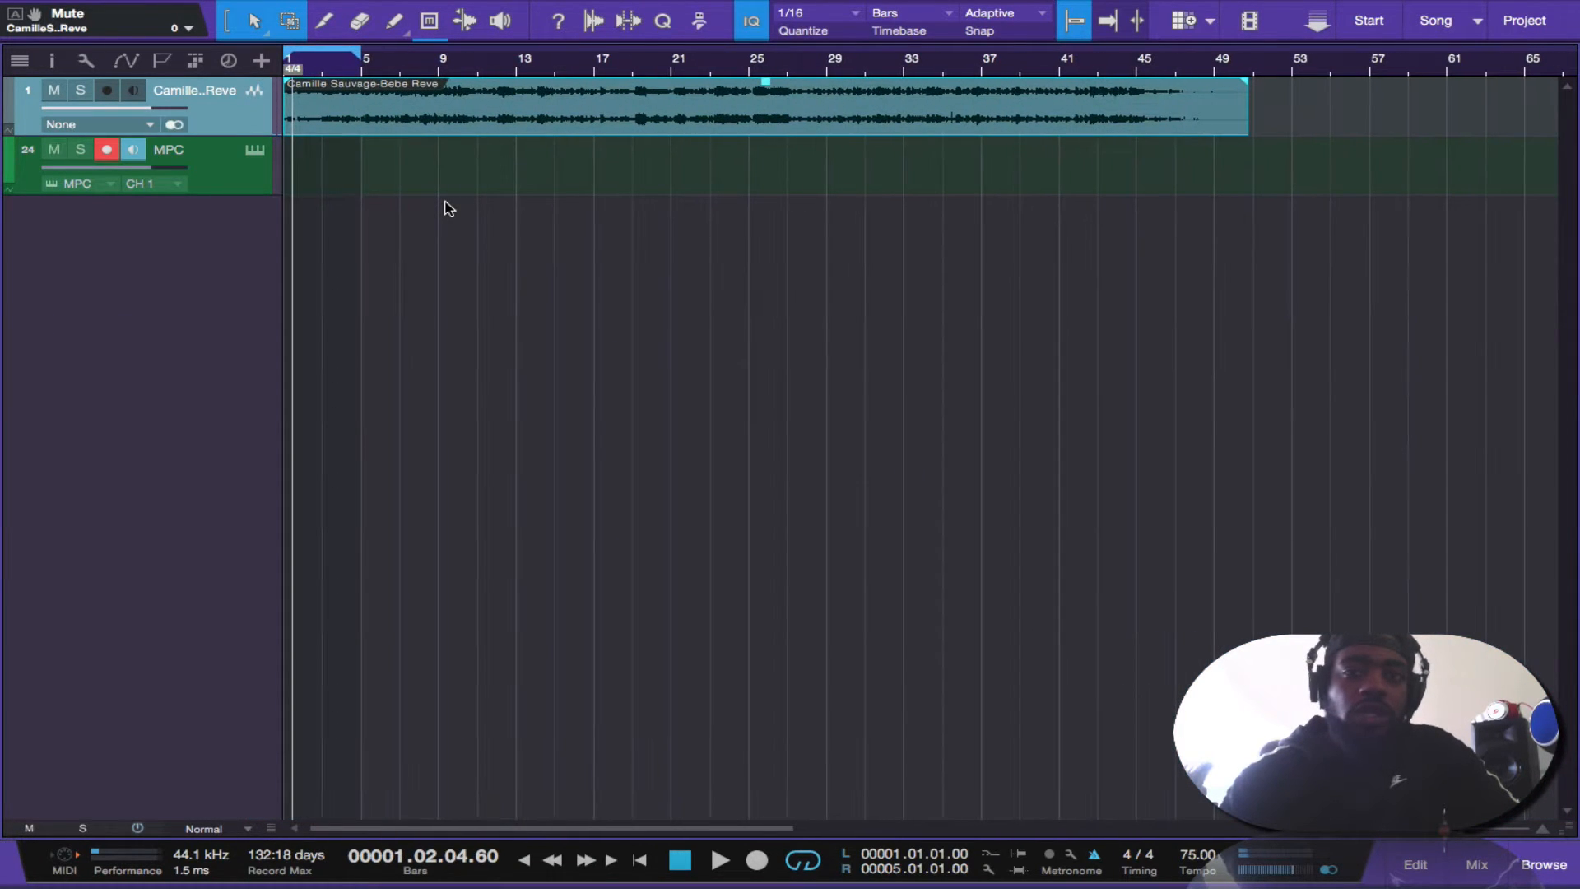
pyautogui.press('w')
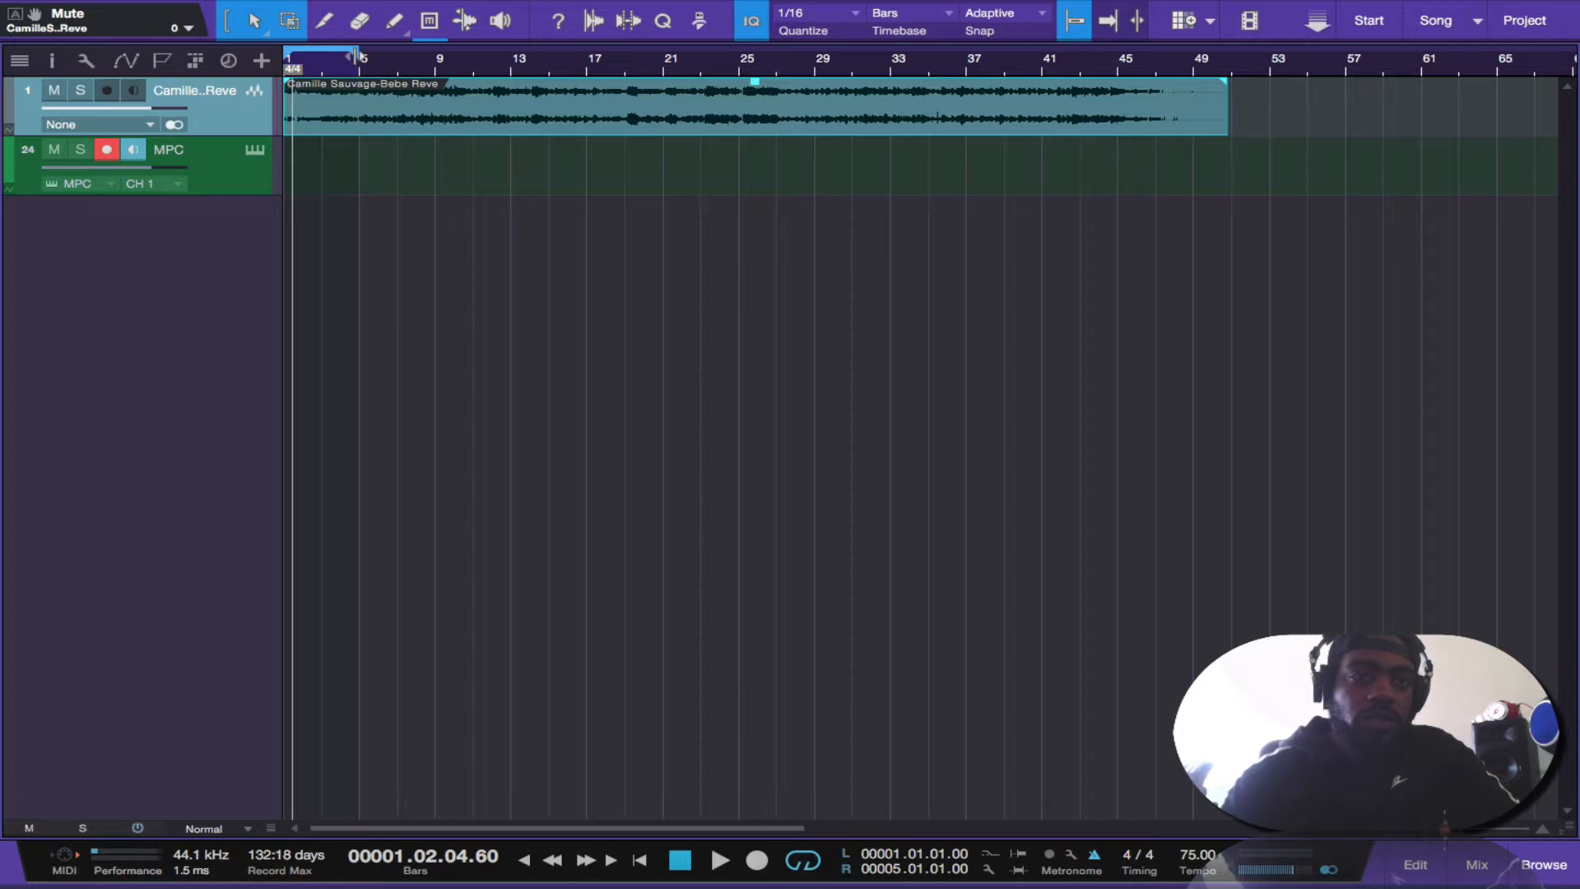
pyautogui.moveTo(436, 84); pyautogui.dragTo(435, 86)
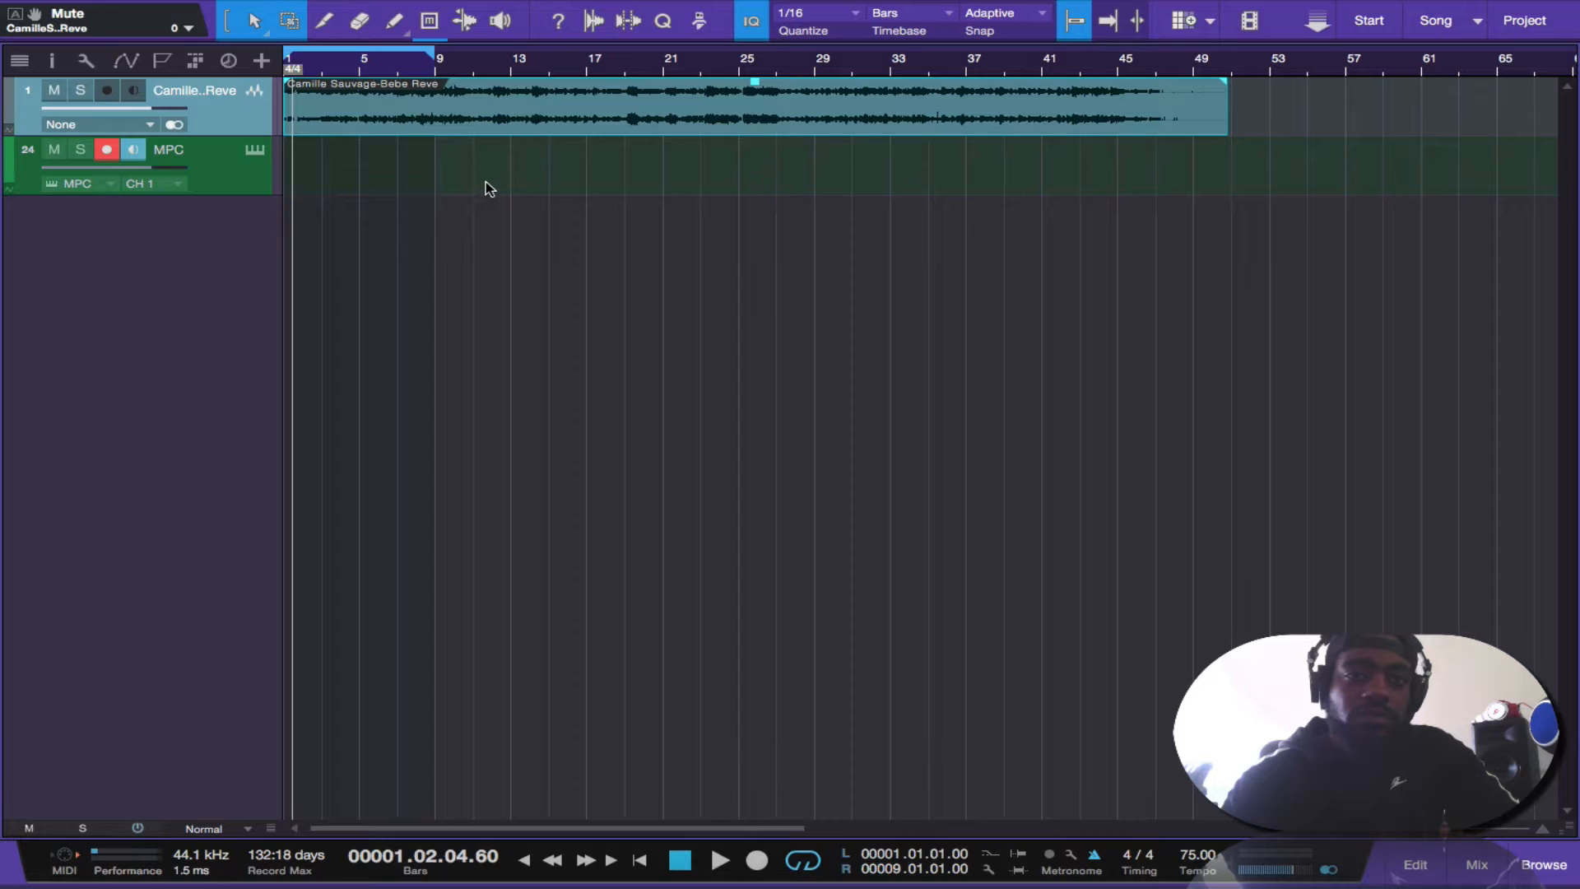
# Step: Extend the loop range to bar 33 and trim the end of the sample clip there
pyautogui.moveTo(435, 56); pyautogui.dragTo(547, 79)
pyautogui.moveTo(656, 92); pyautogui.dragTo(551, 93)
pyautogui.press('w')
pyautogui.press('w')
pyautogui.press('w')
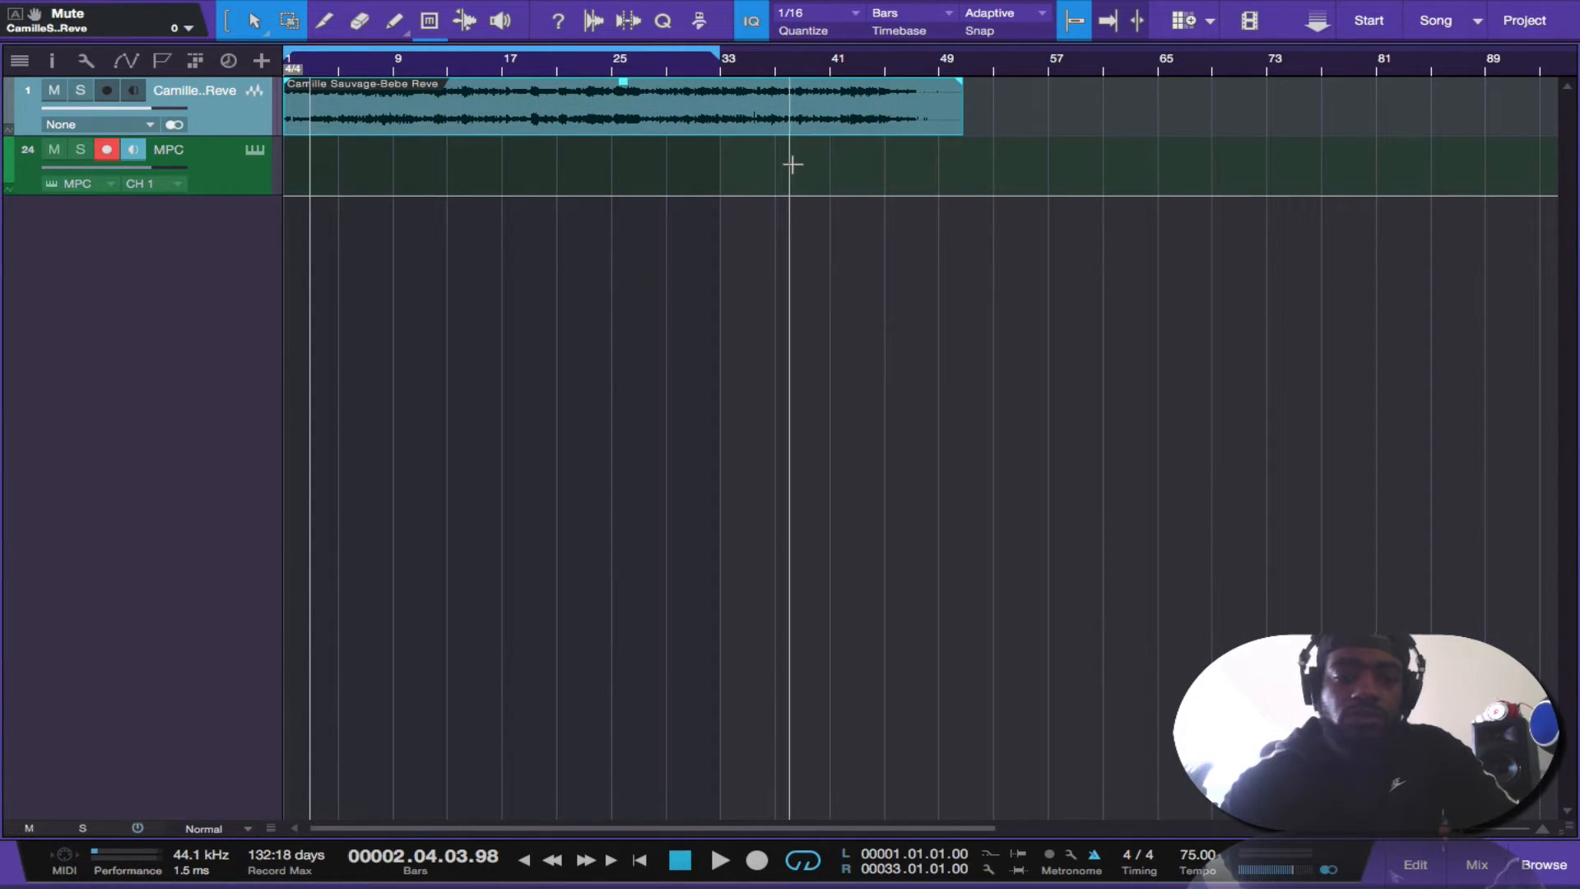
pyautogui.press('e')
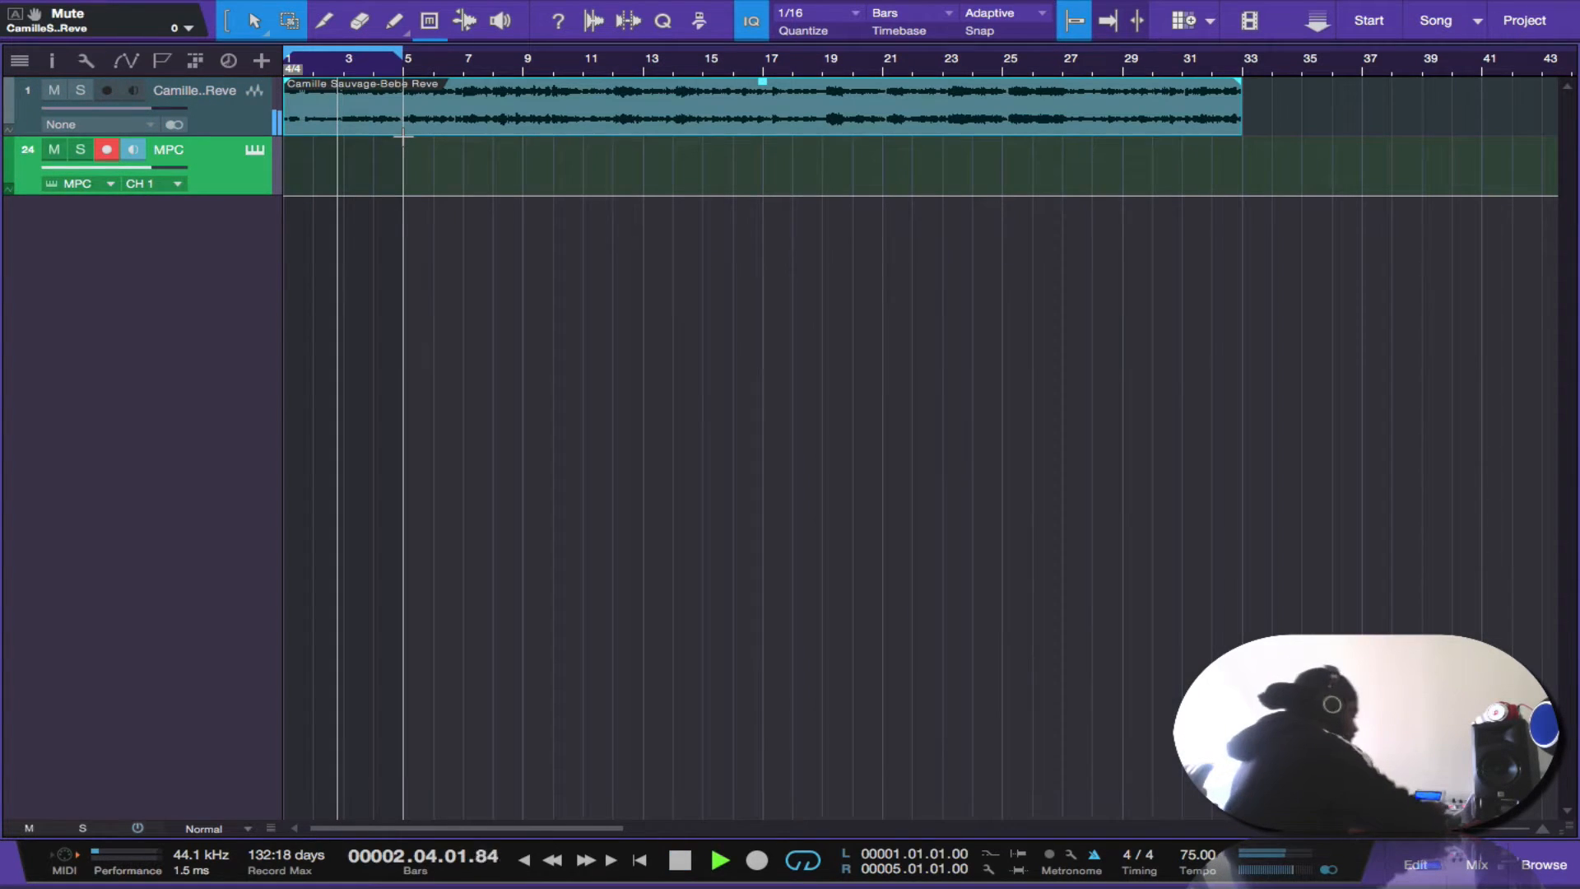
# Step: Turn on the metronome precount and run a recording pass over the loop from bar 1 to bar 5, then stop
pyautogui.press('space')
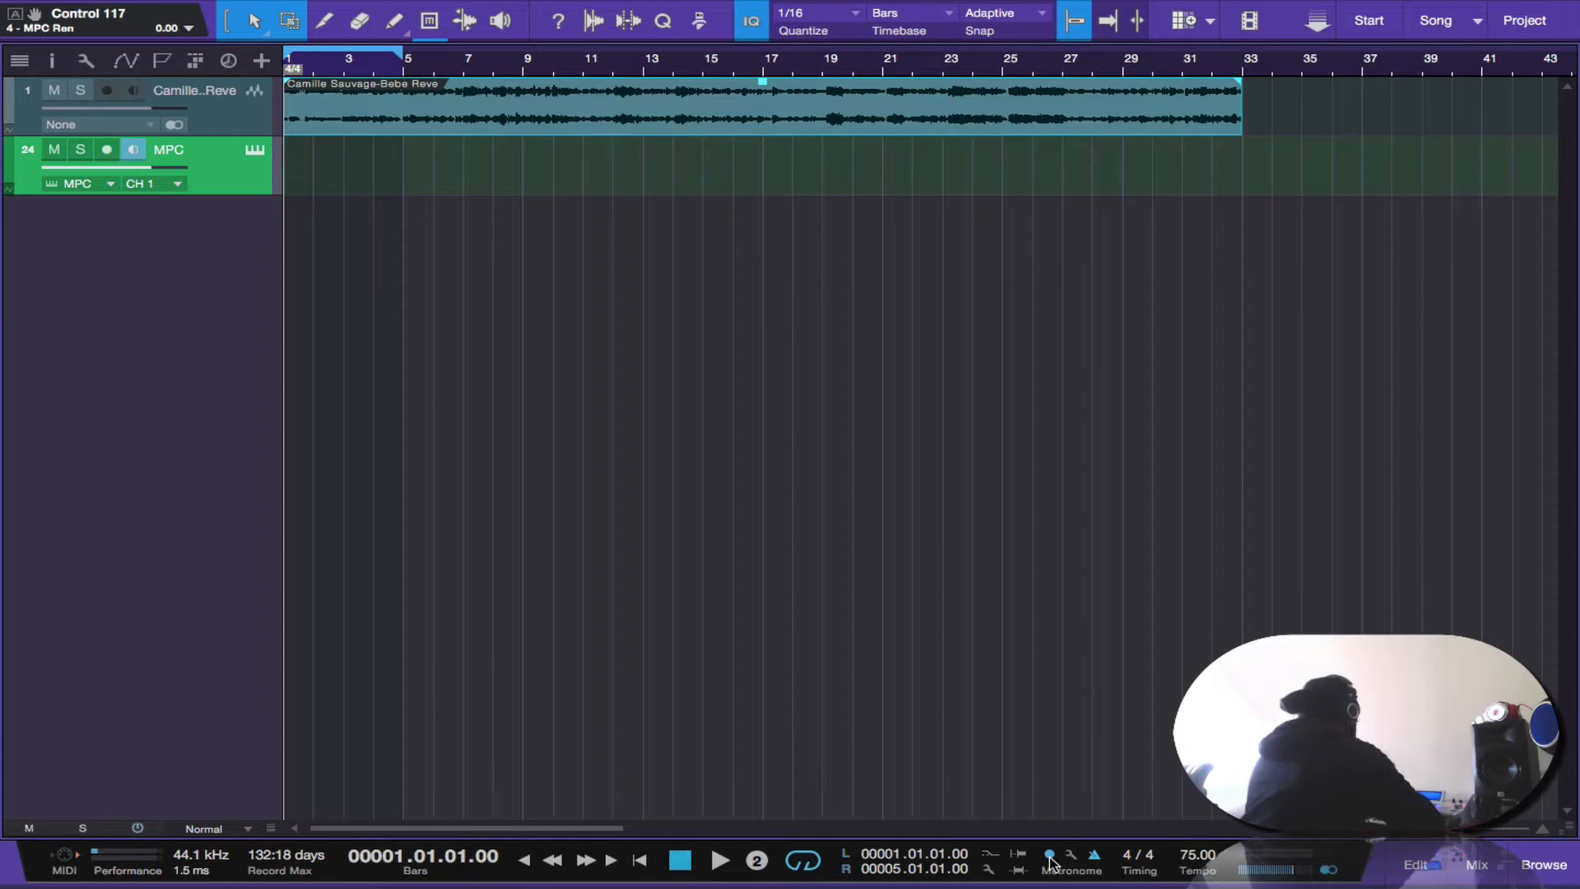
pyautogui.press('space')
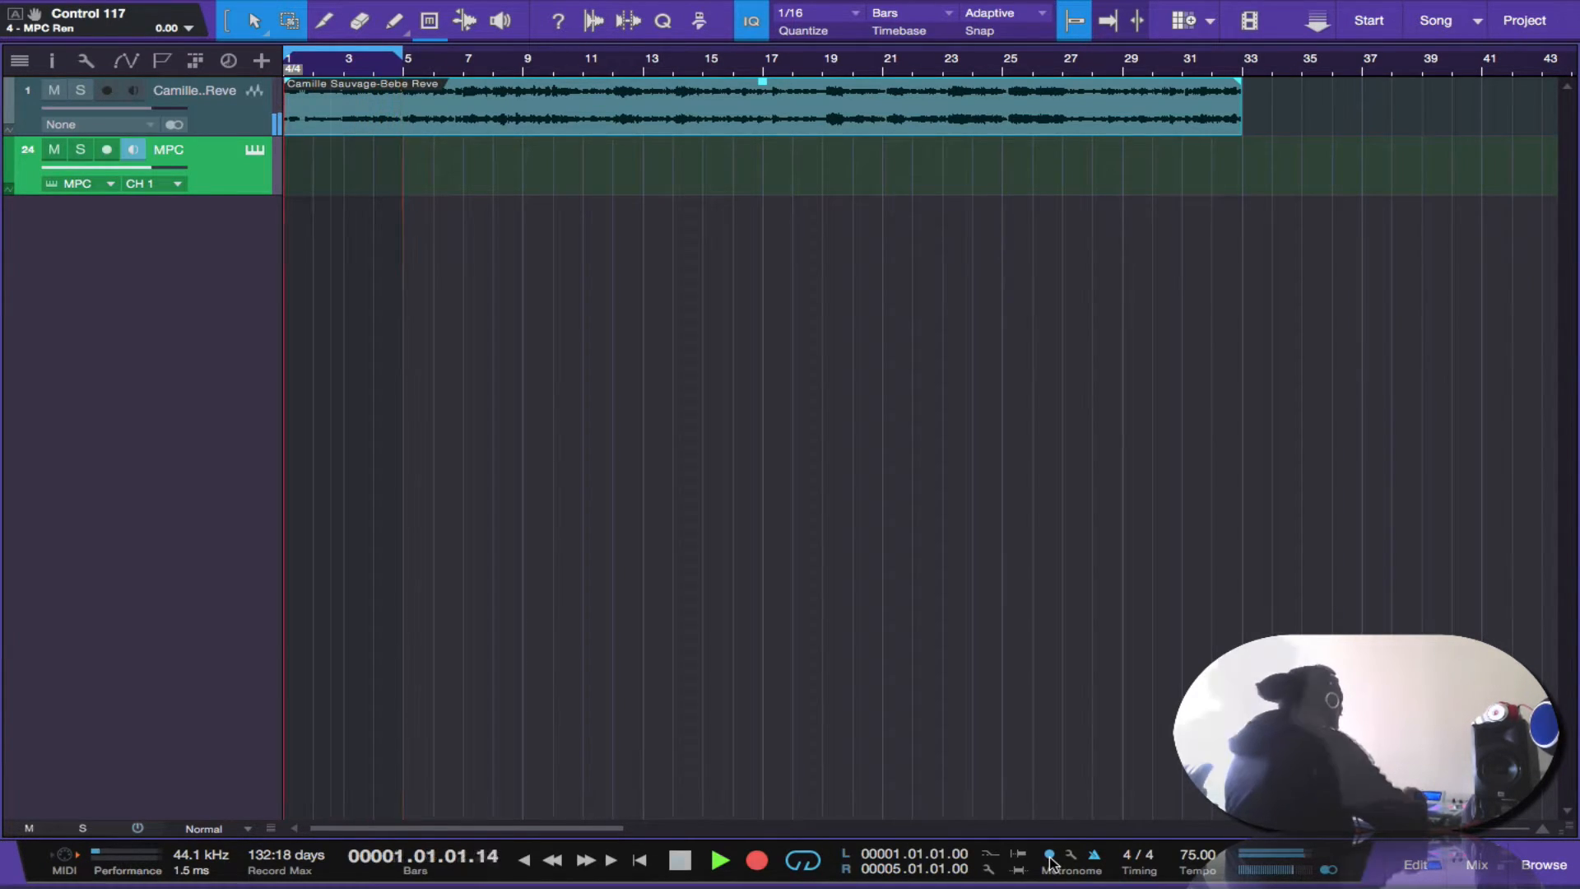
pyautogui.press('space')
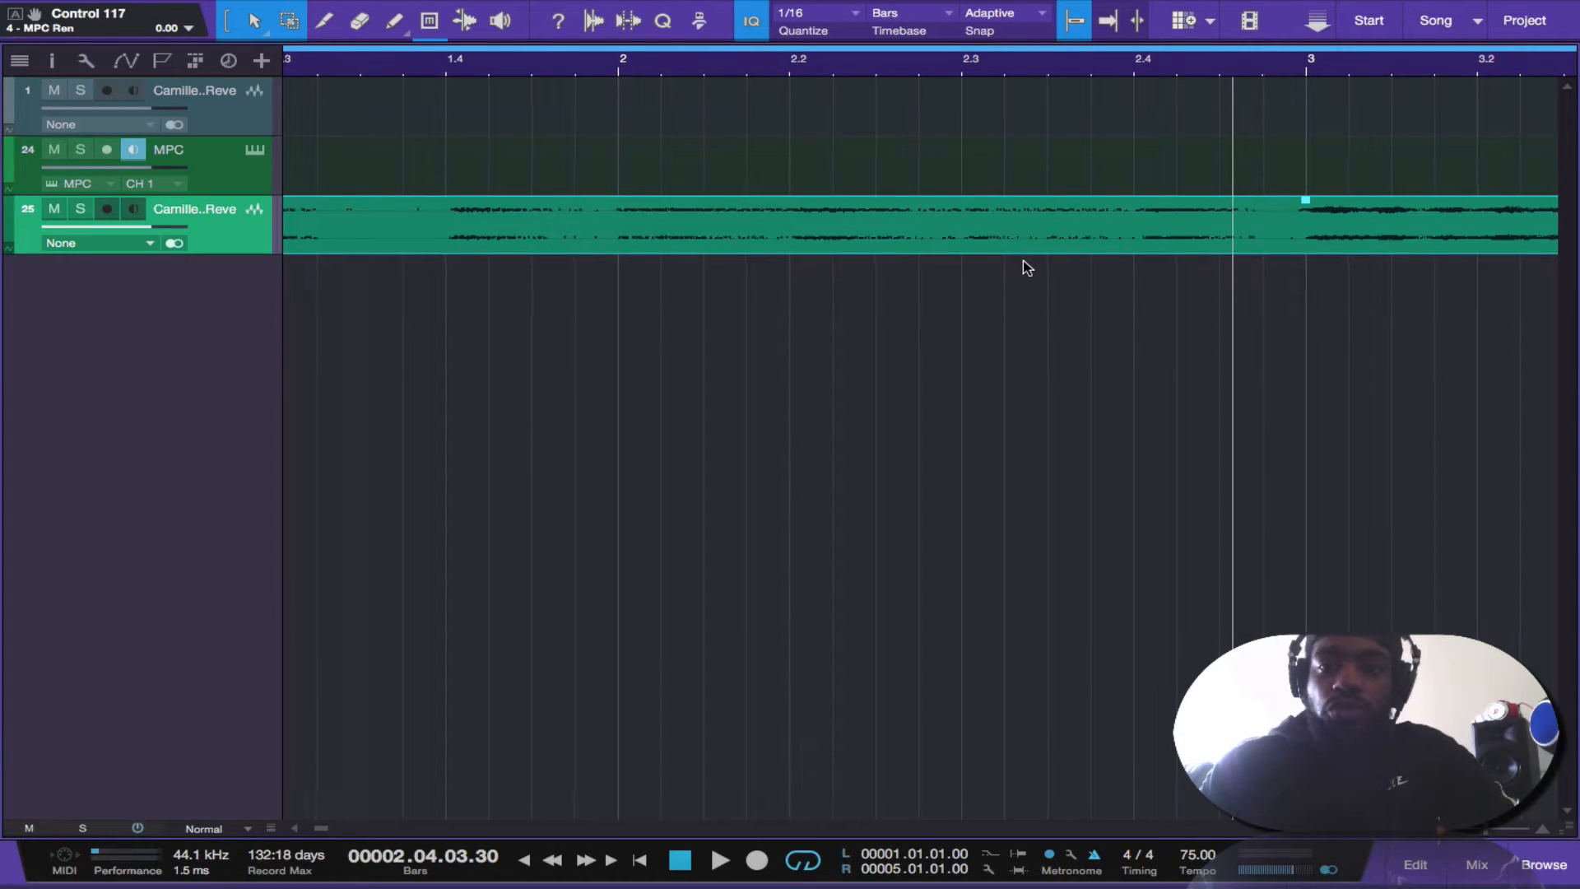
# Step: Set the quantize value to 1/1 and split the four-bar sample clip at the grid into one-bar slices
pyautogui.scroll(-4, 1024, 261)
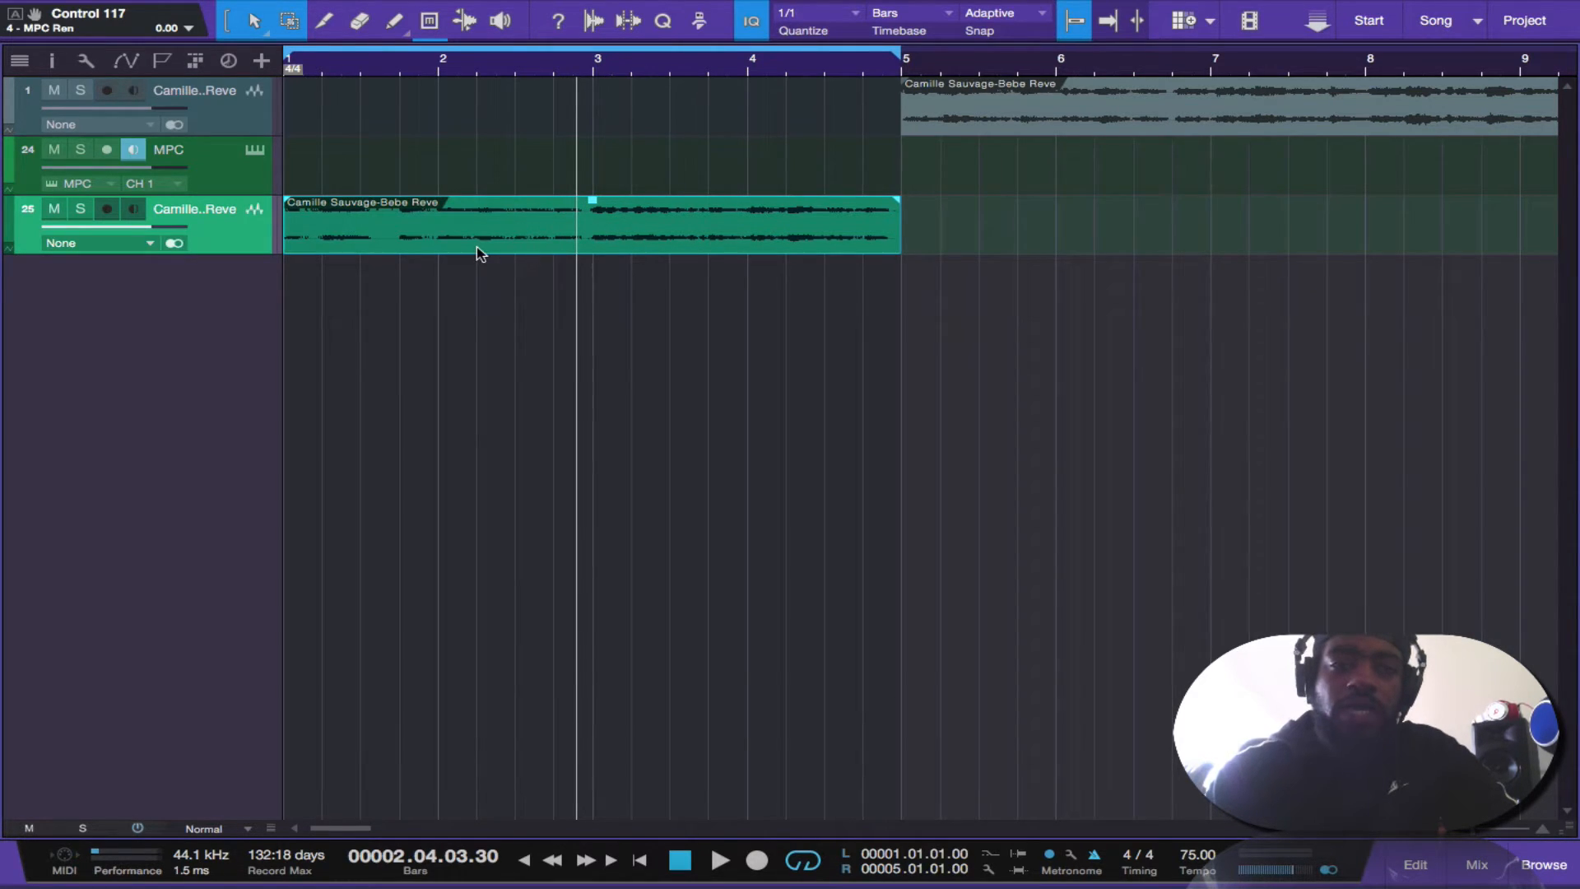
pyautogui.click(840, 15)
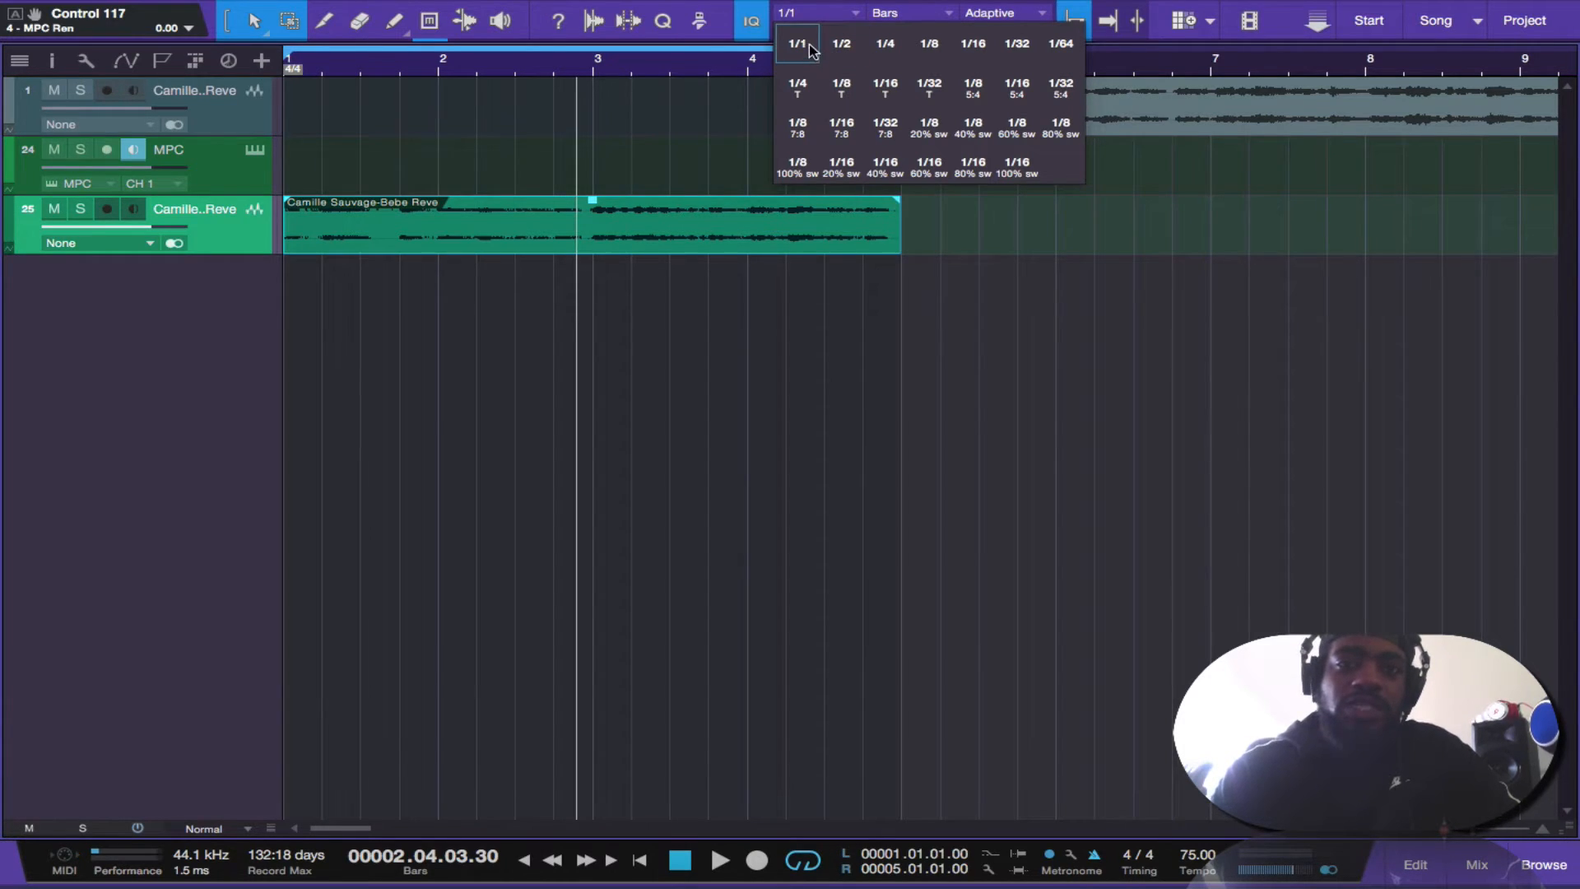
pyautogui.click(472, 413)
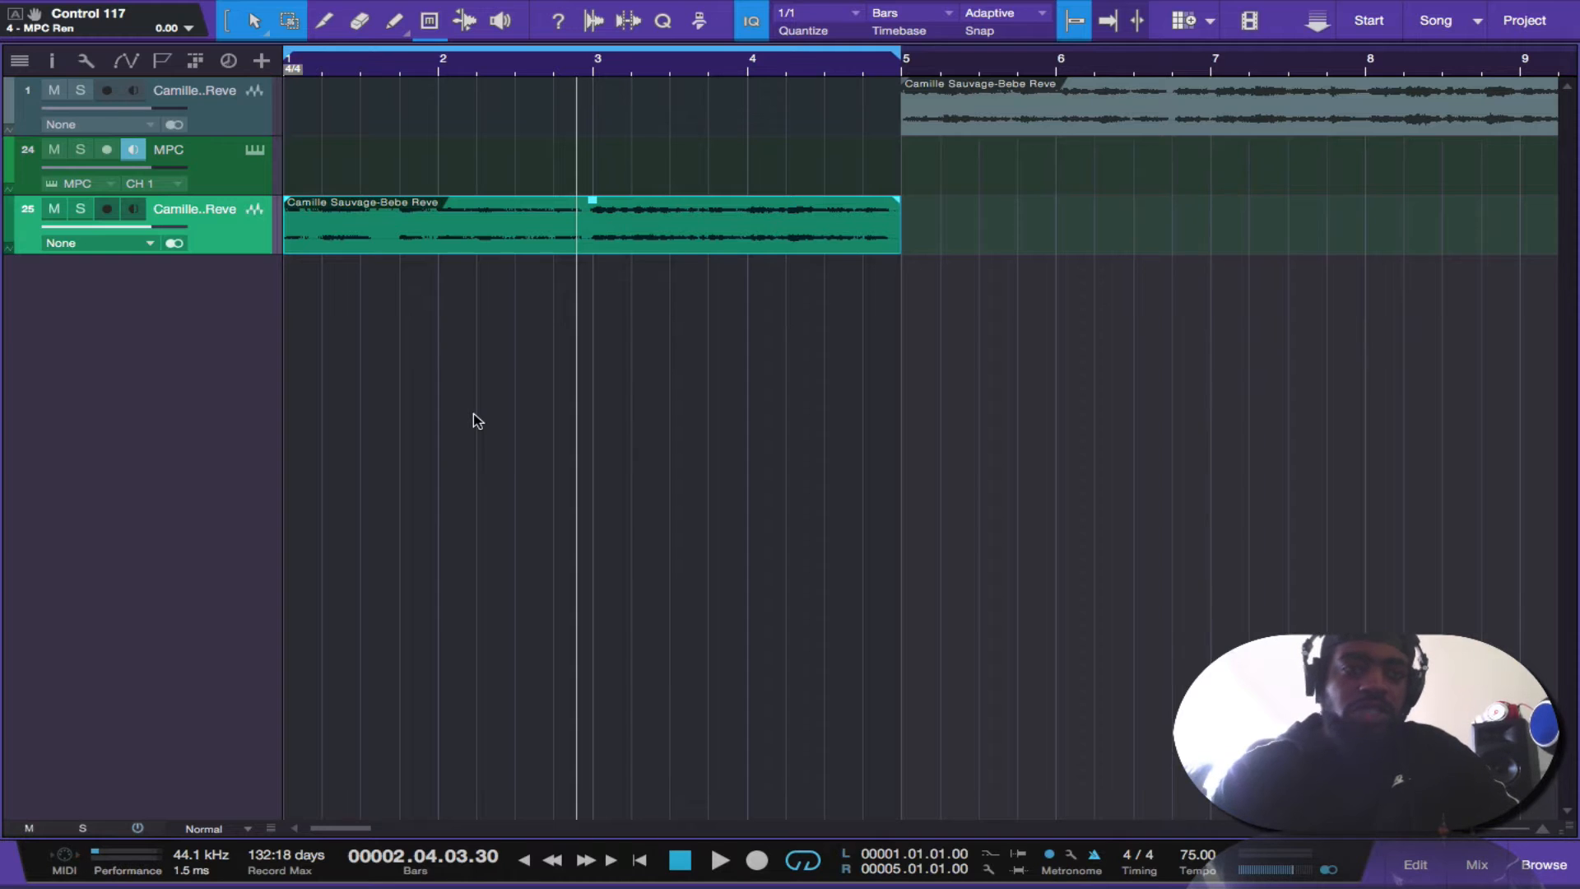
pyautogui.press('e')
pyautogui.press('e')
pyautogui.click(680, 862)
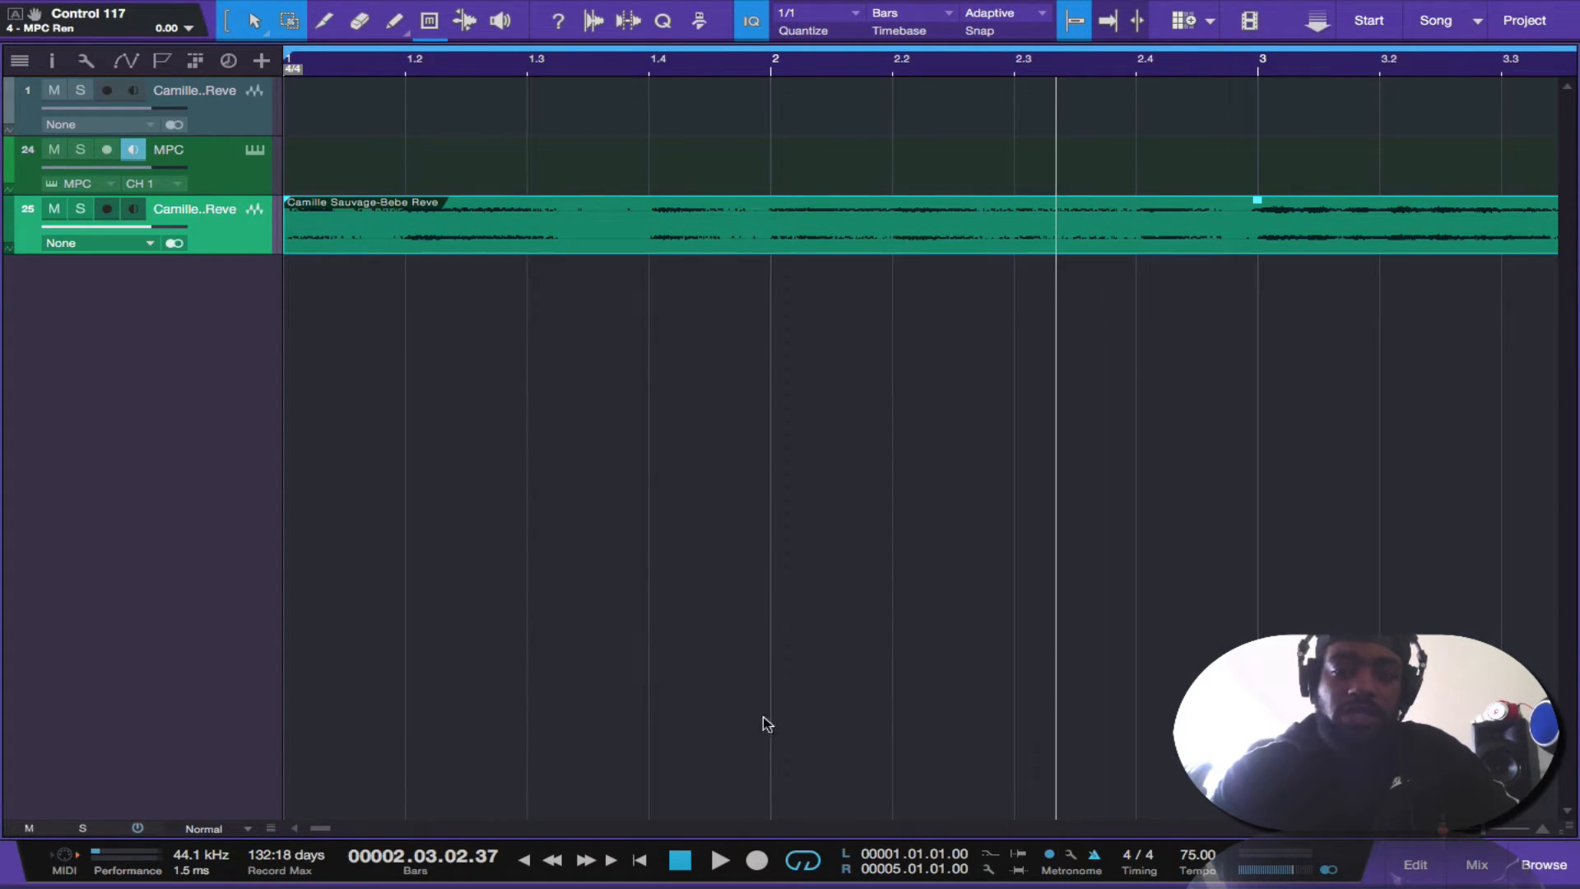
pyautogui.click(680, 862)
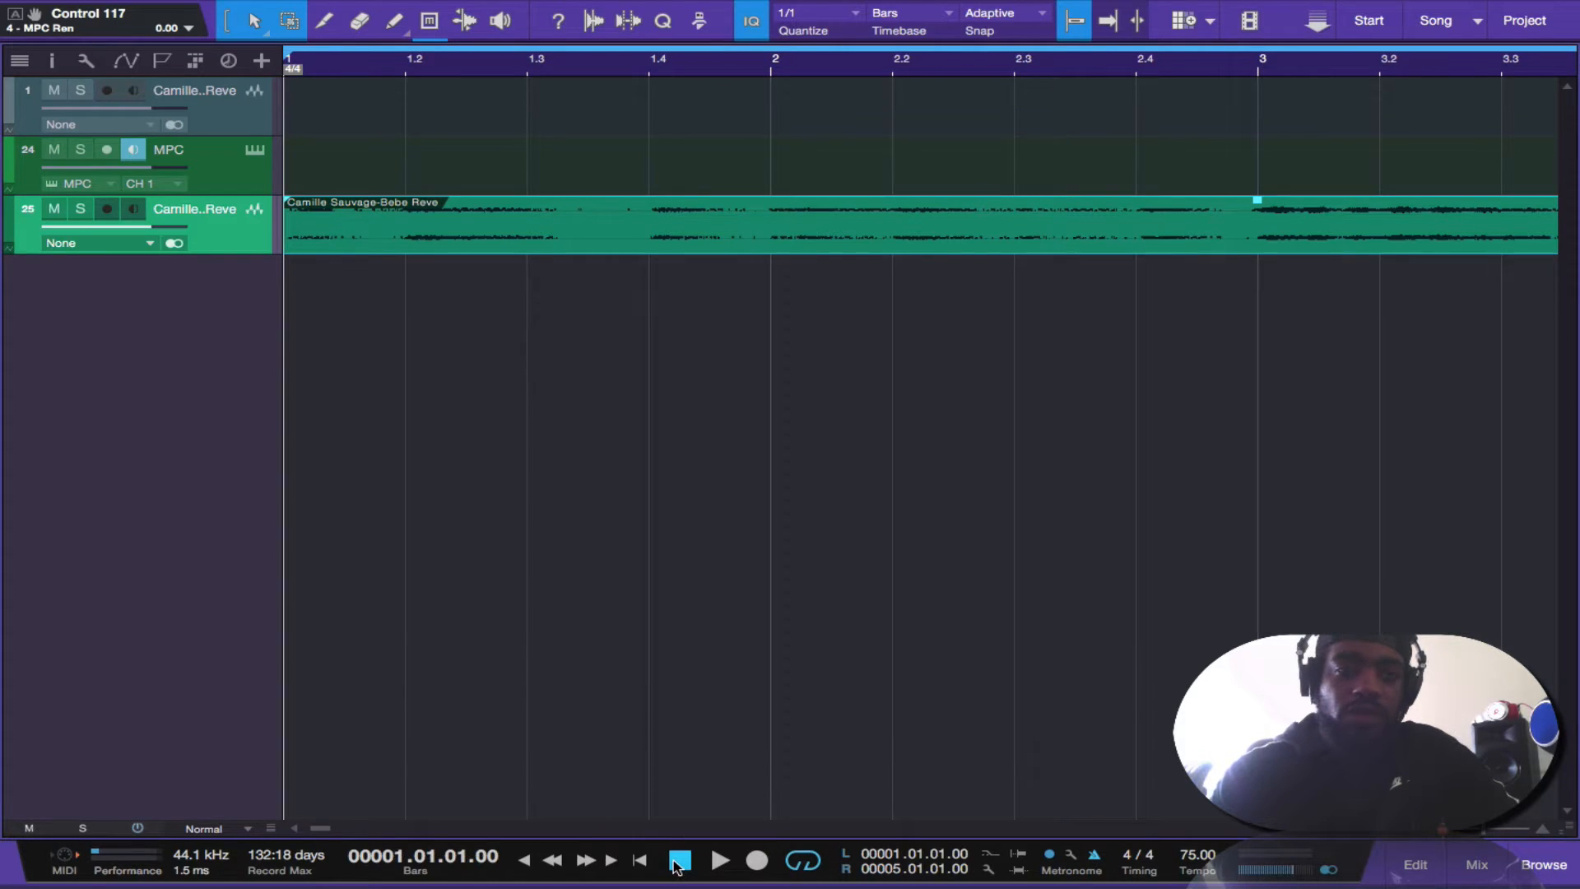
pyautogui.hotkey('alt', 'x')
pyautogui.press('w')
pyautogui.press('w')
pyautogui.press('super+d')
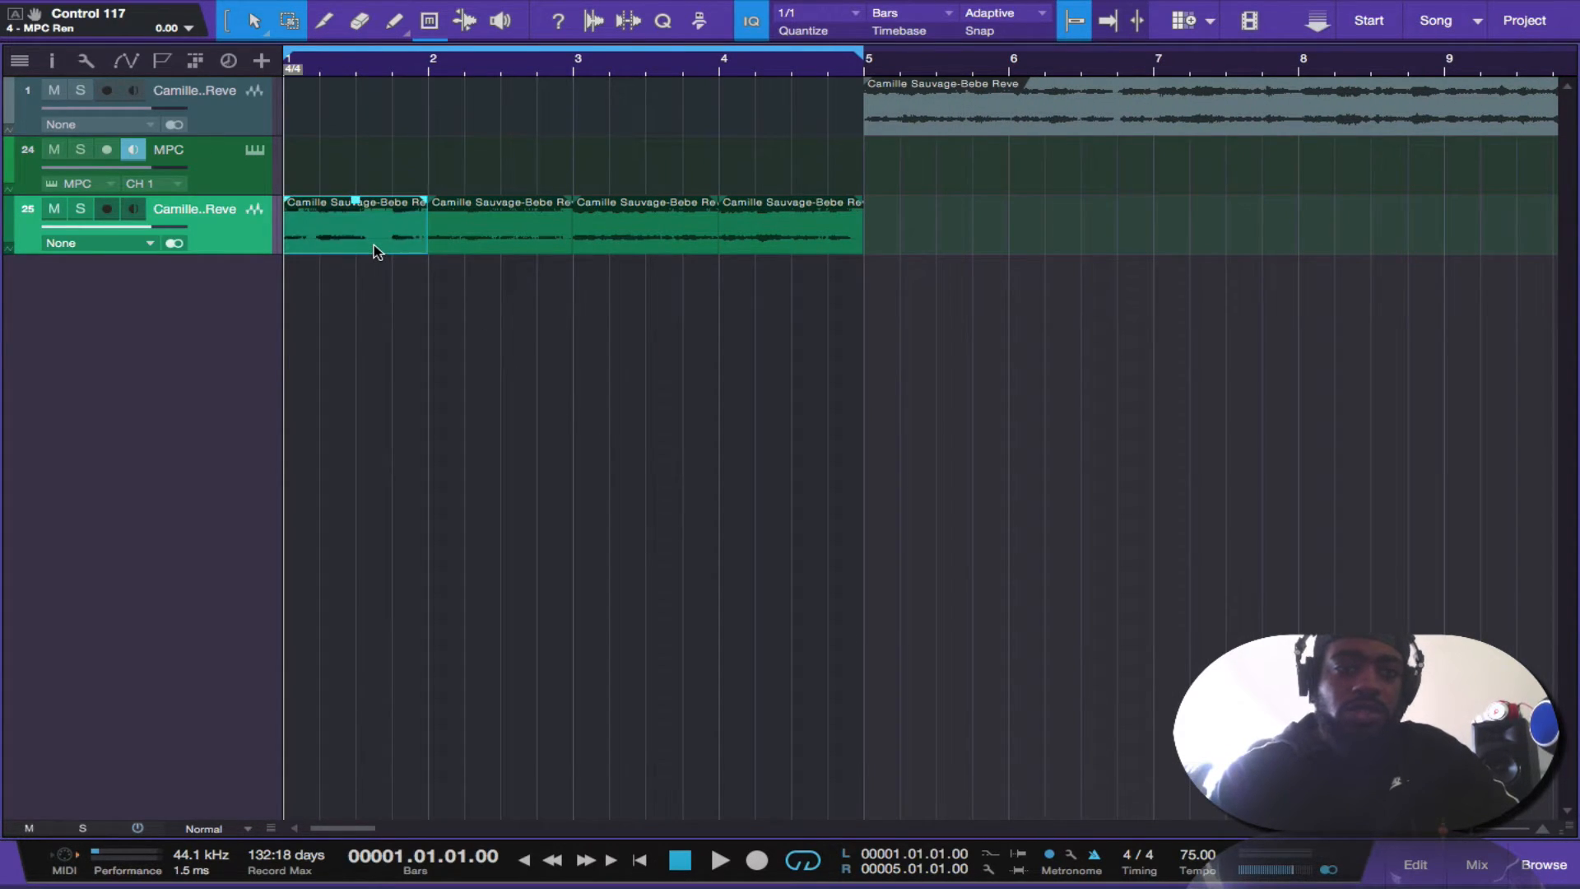
# Step: Select the one-bar slices one after another, then undo and redo the split and restore the single four-bar clip
pyautogui.click(471, 243)
pyautogui.click(628, 245)
pyautogui.click(763, 249)
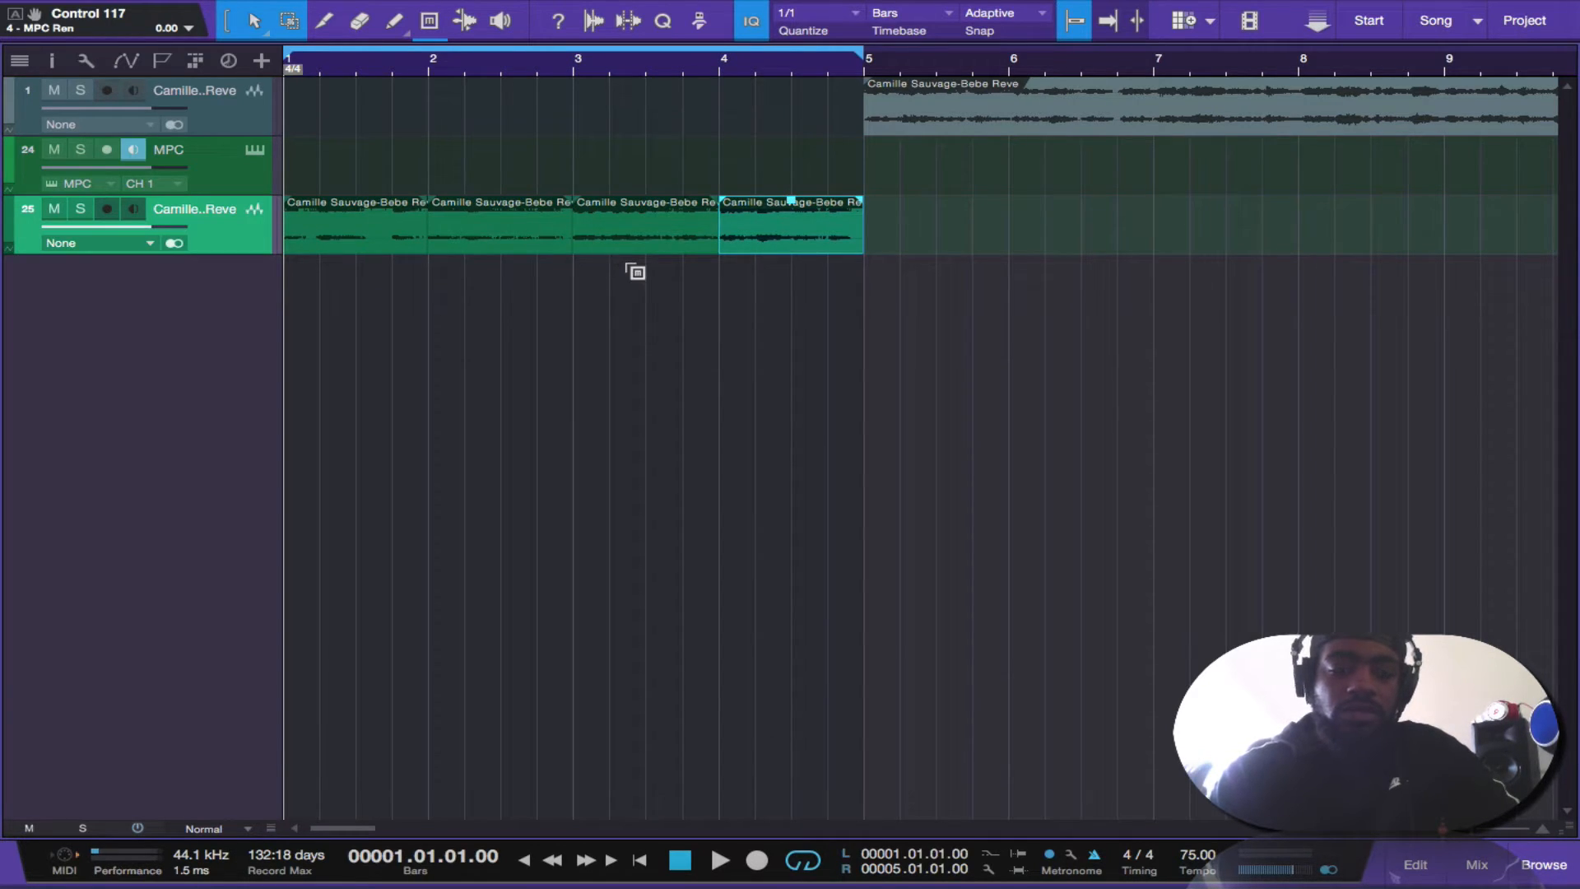
pyautogui.press('super+z')
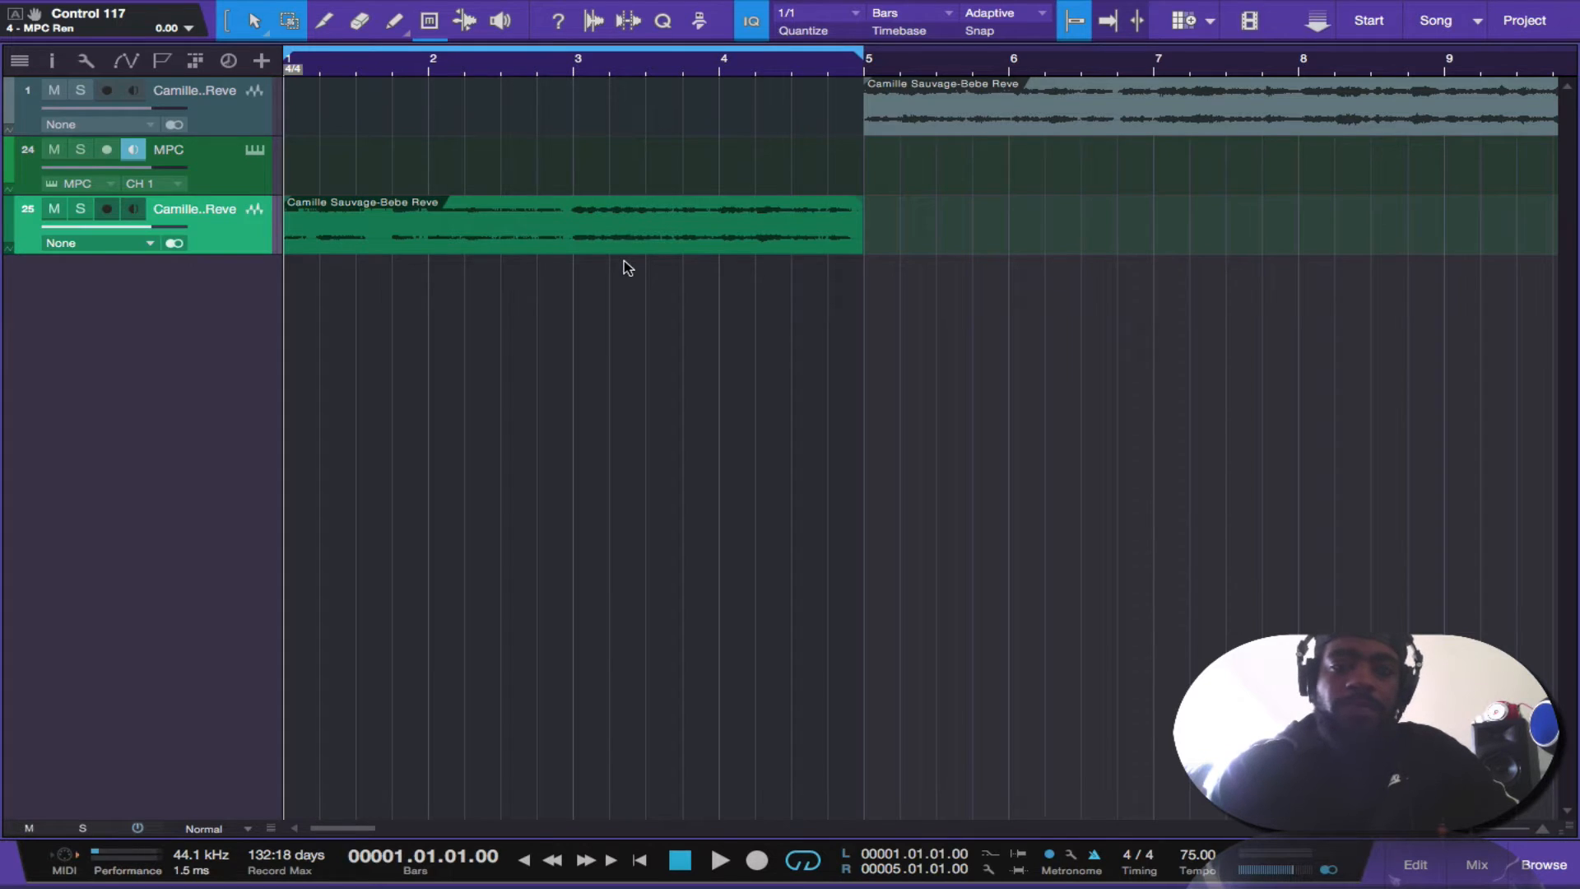
pyautogui.press('super+shift+z')
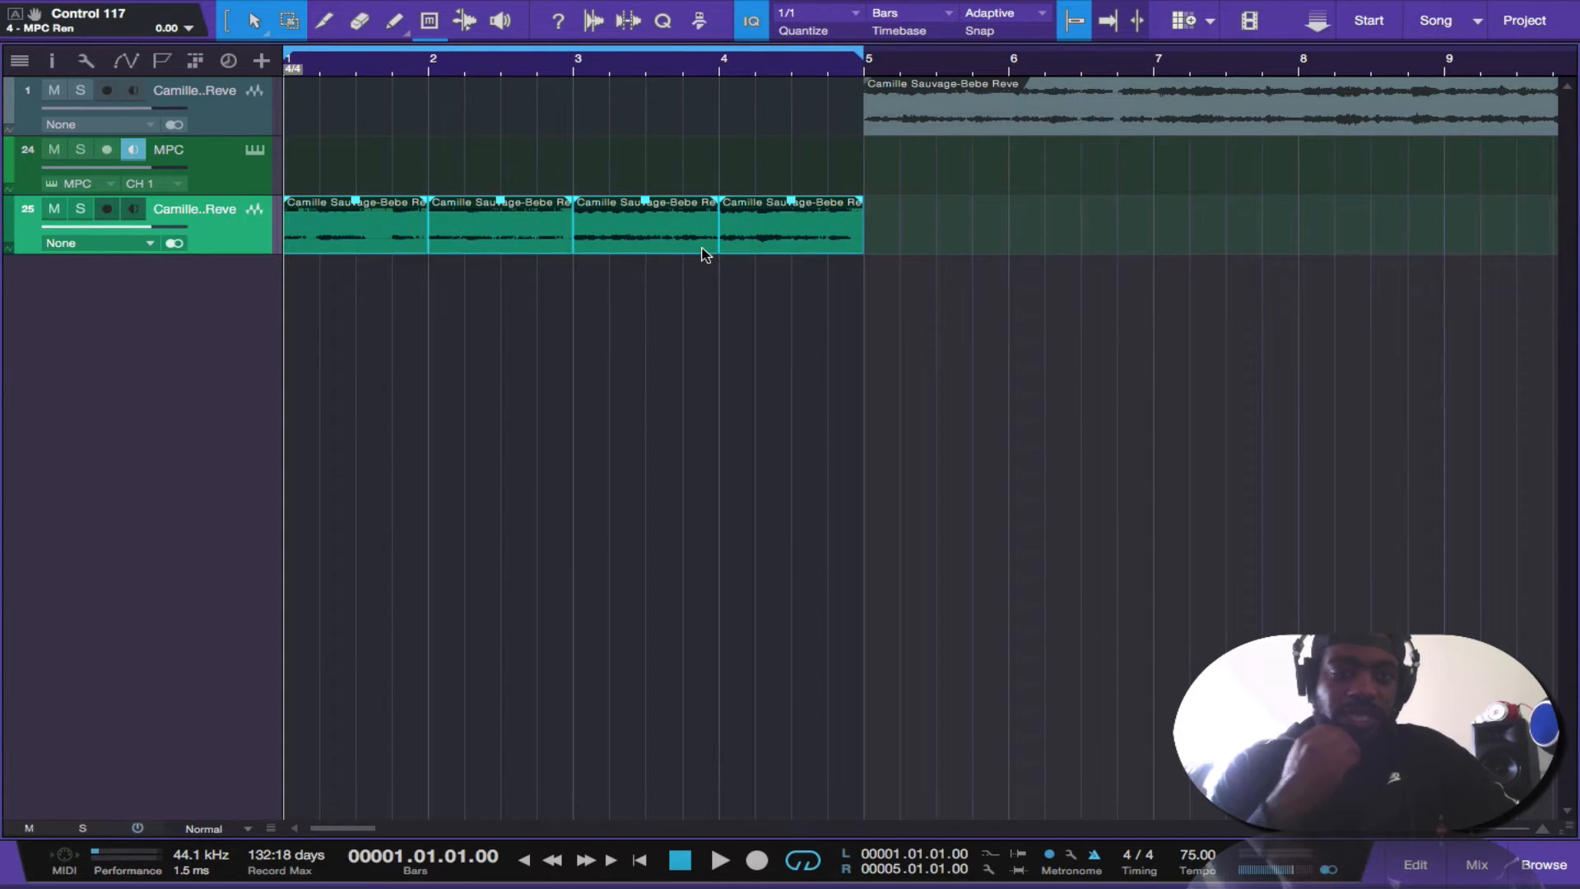
pyautogui.press('super+b')
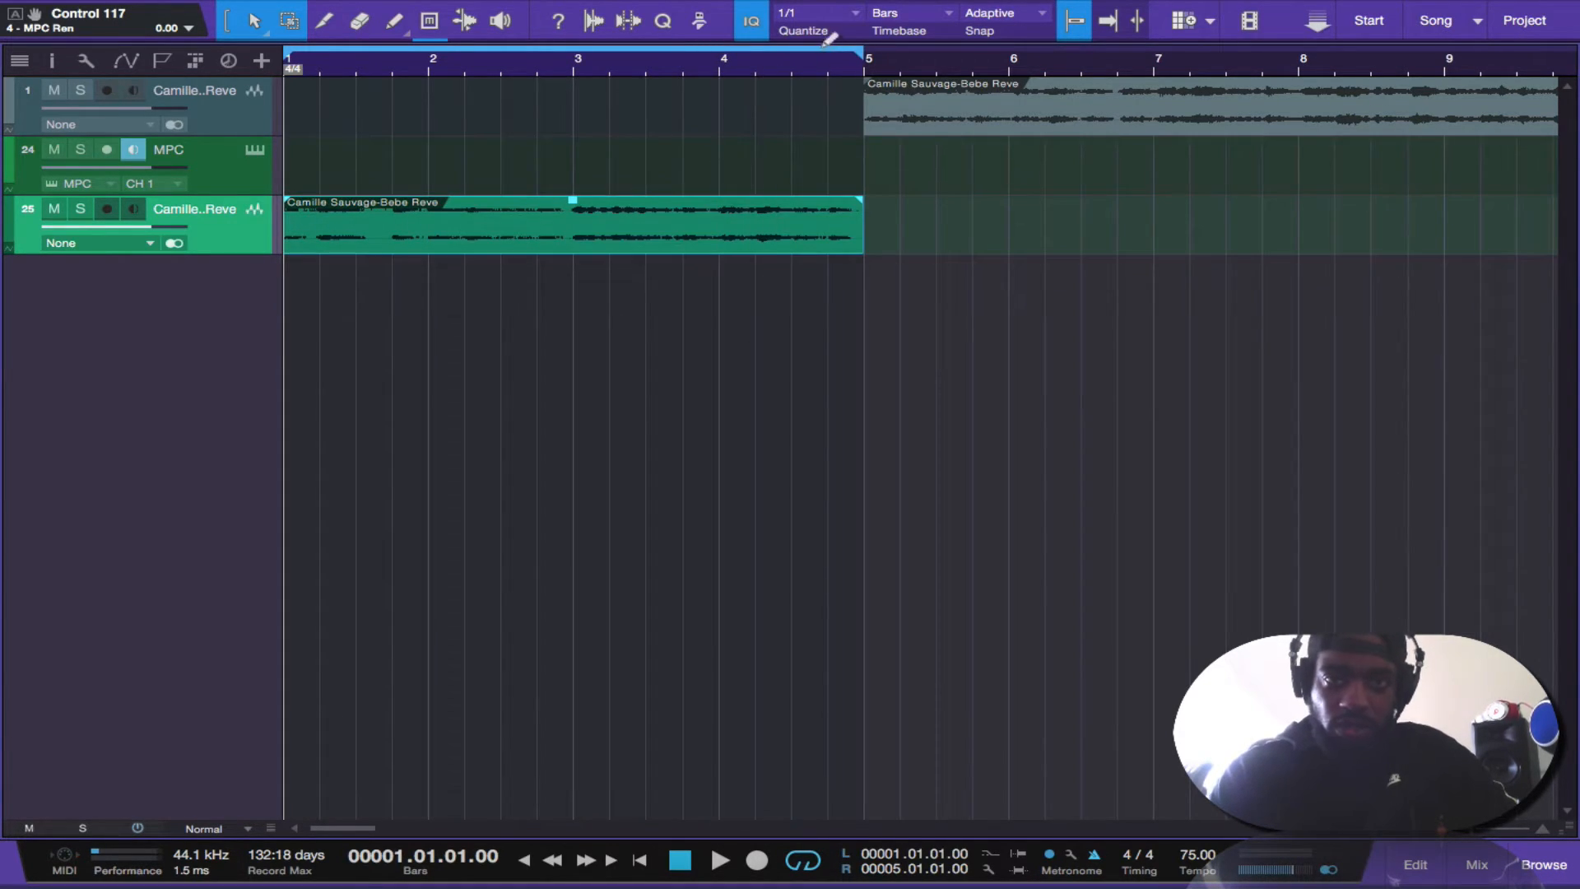
# Step: Set the quantize value to 1/2, split the four-bar clip at the grid into half-bar slices, and undo the split
pyautogui.click(854, 18)
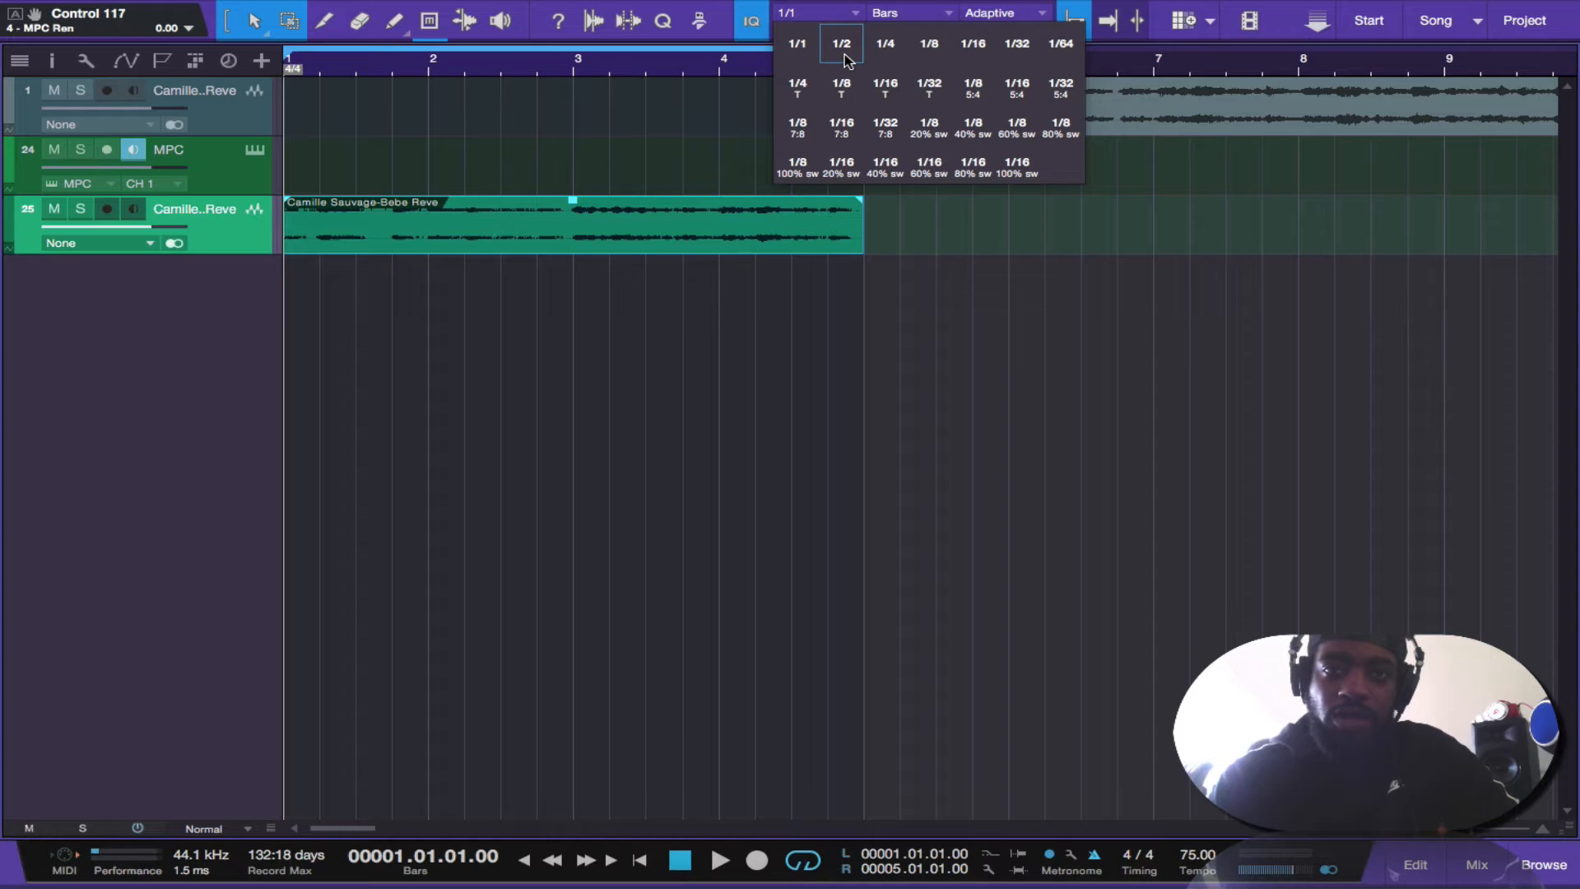
pyautogui.click(842, 44)
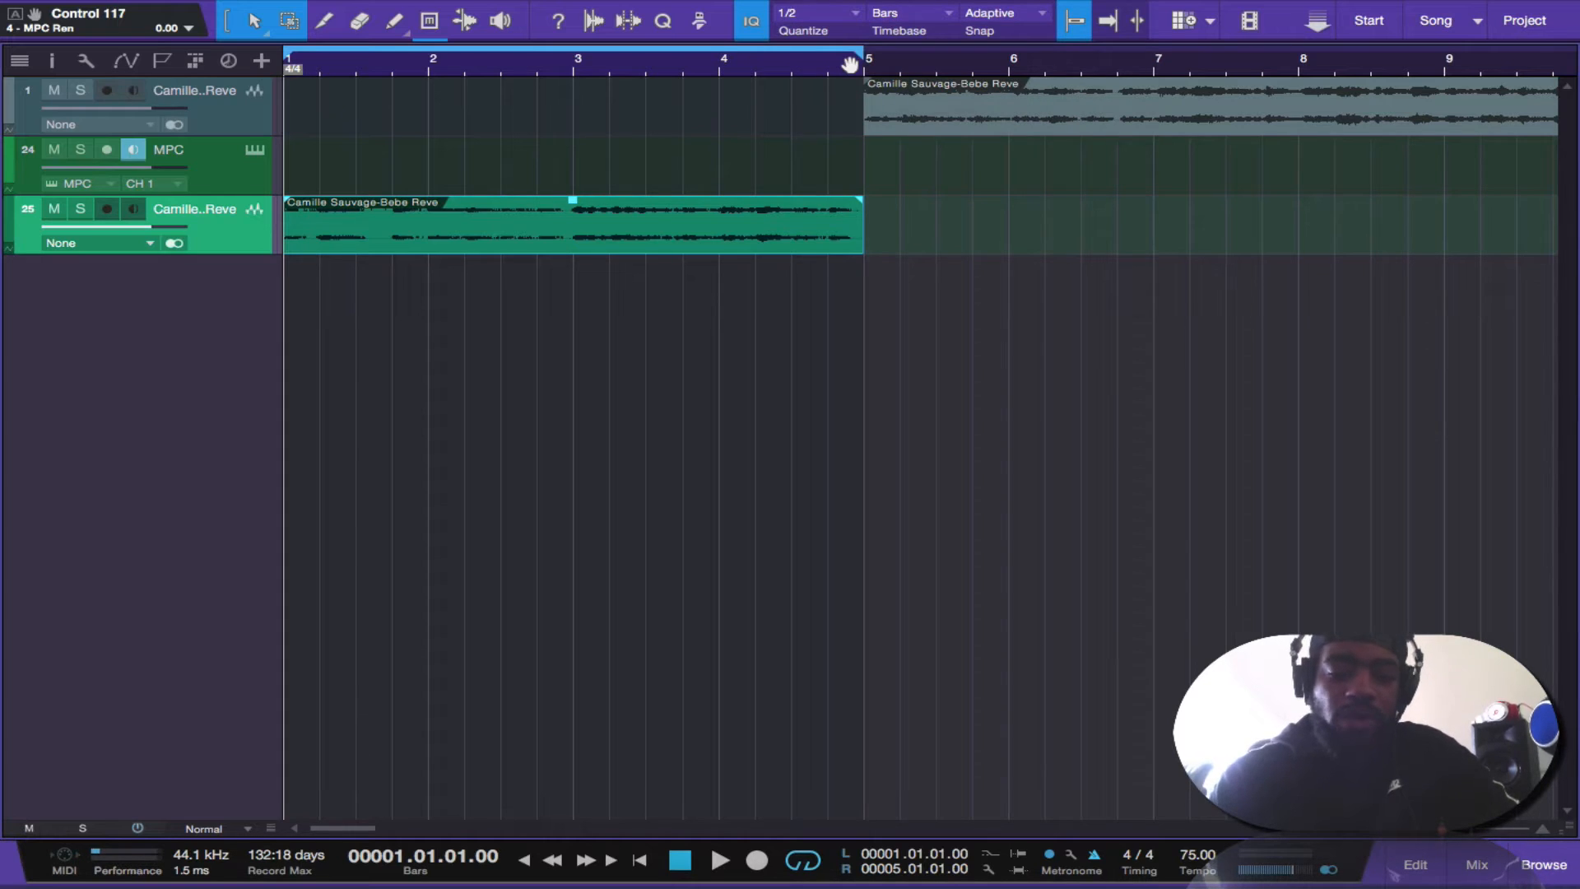
pyautogui.hotkey('ctrl', 'alt', 'x')
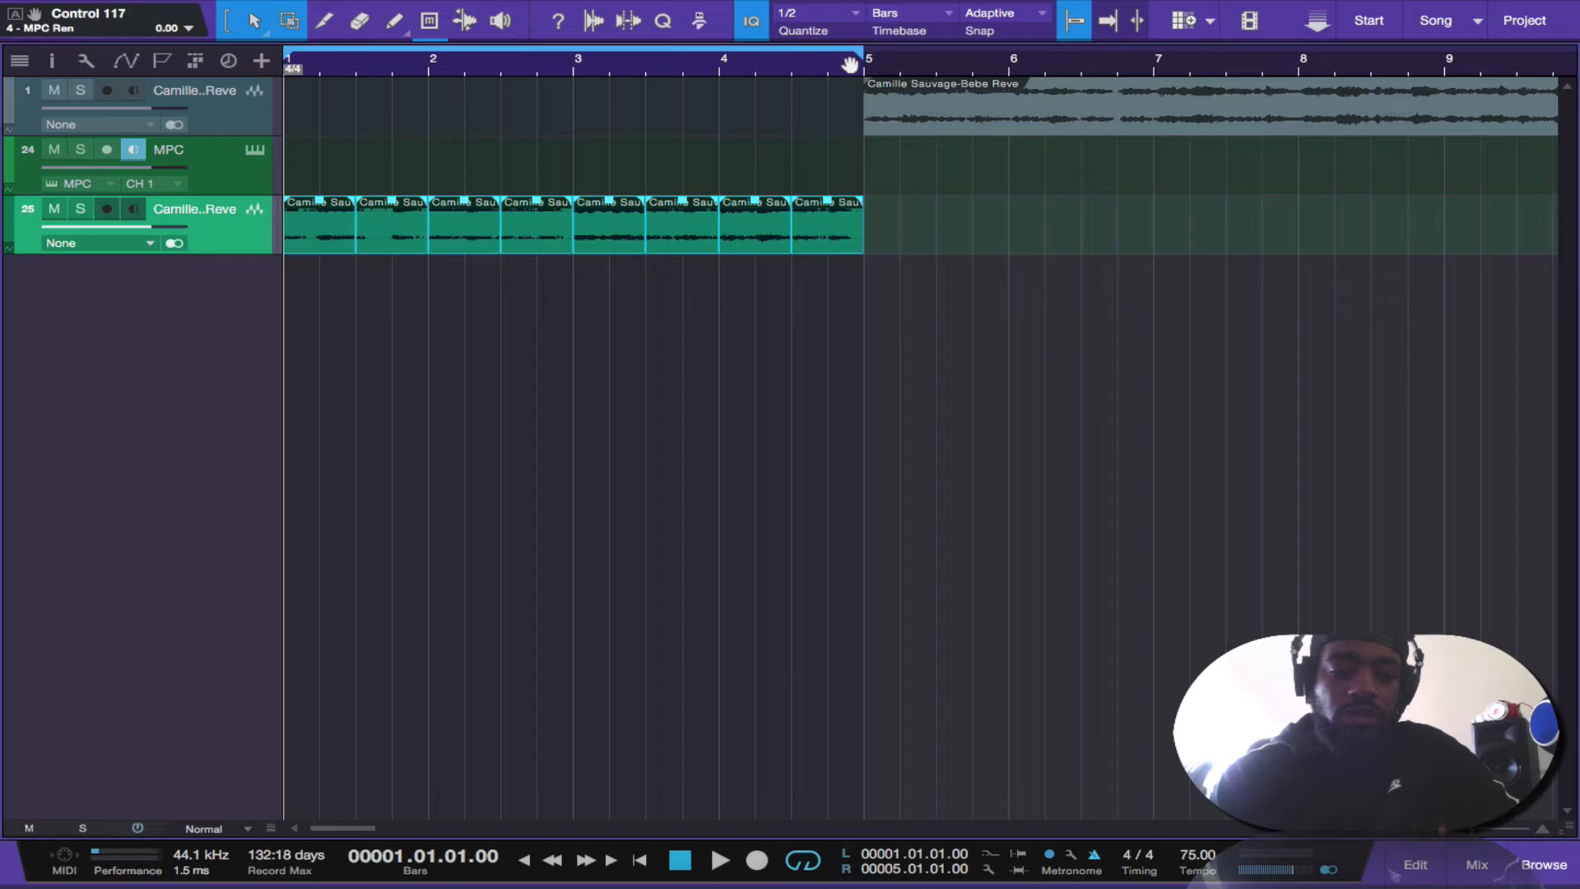
pyautogui.hotkey('ctrl', 'z')
# Step: Set the quantize value to 1/16 and split the four-bar clip at the grid into sixteenth-note slices
pyautogui.click(856, 18)
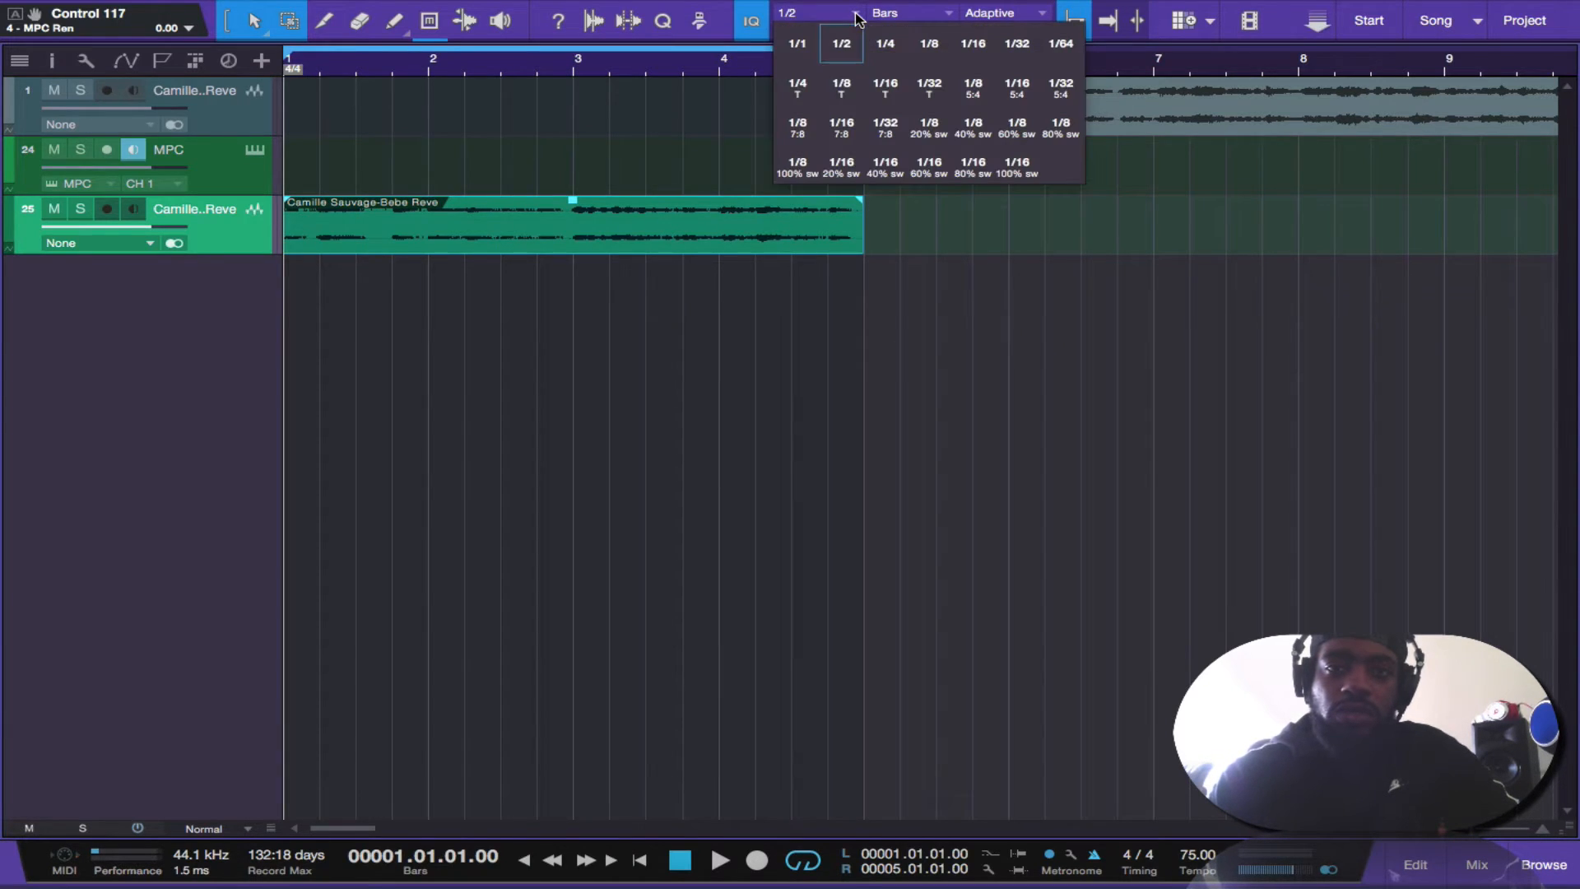
pyautogui.click(962, 54)
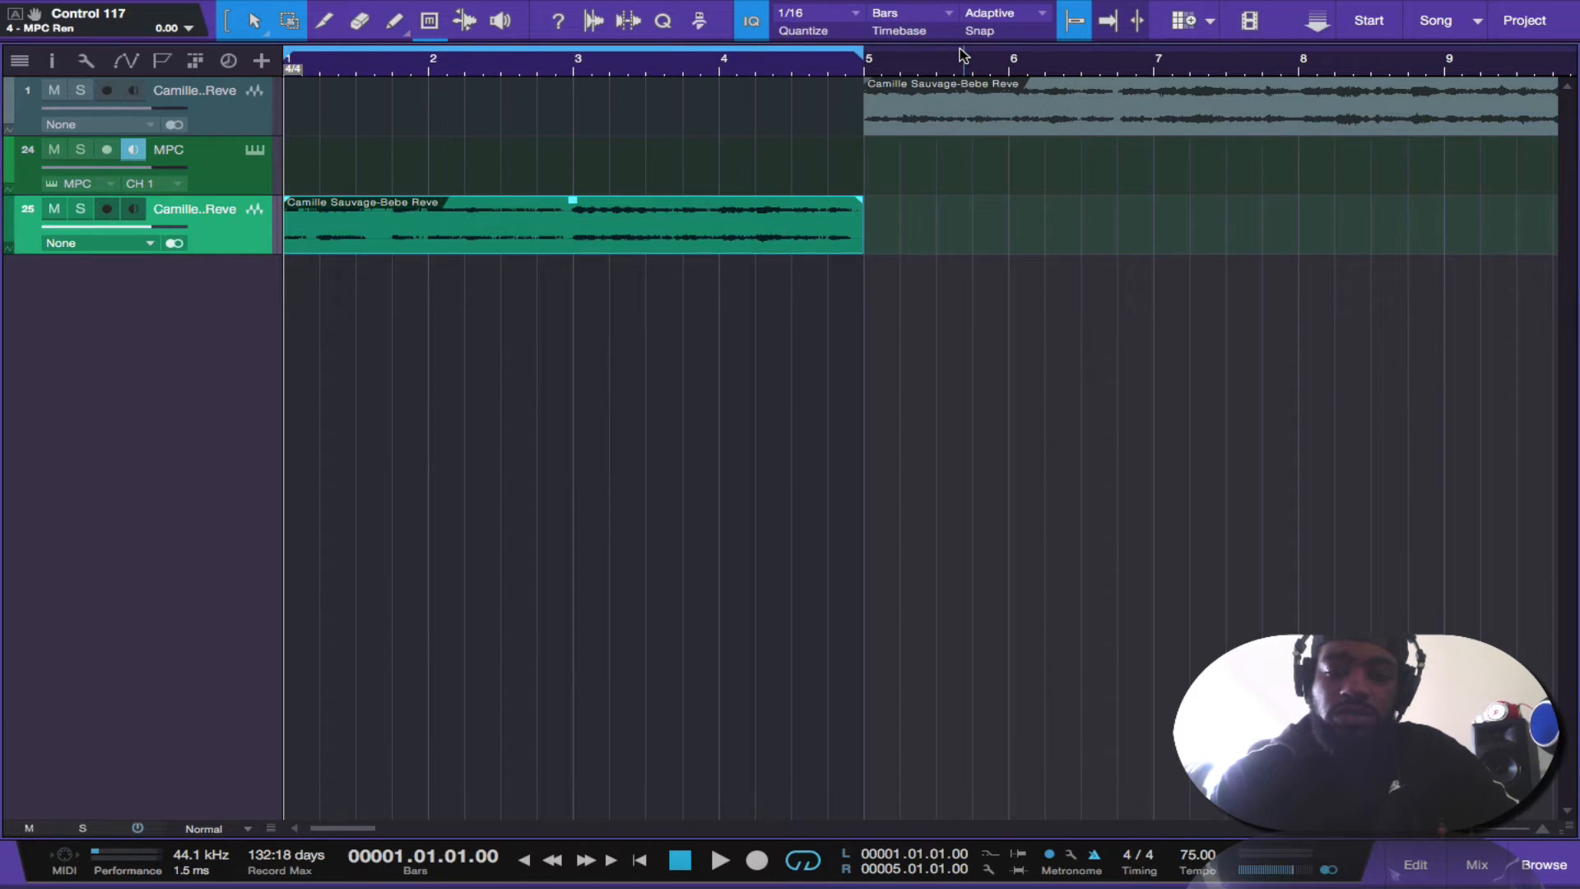
pyautogui.hotkey('alt', 'x')
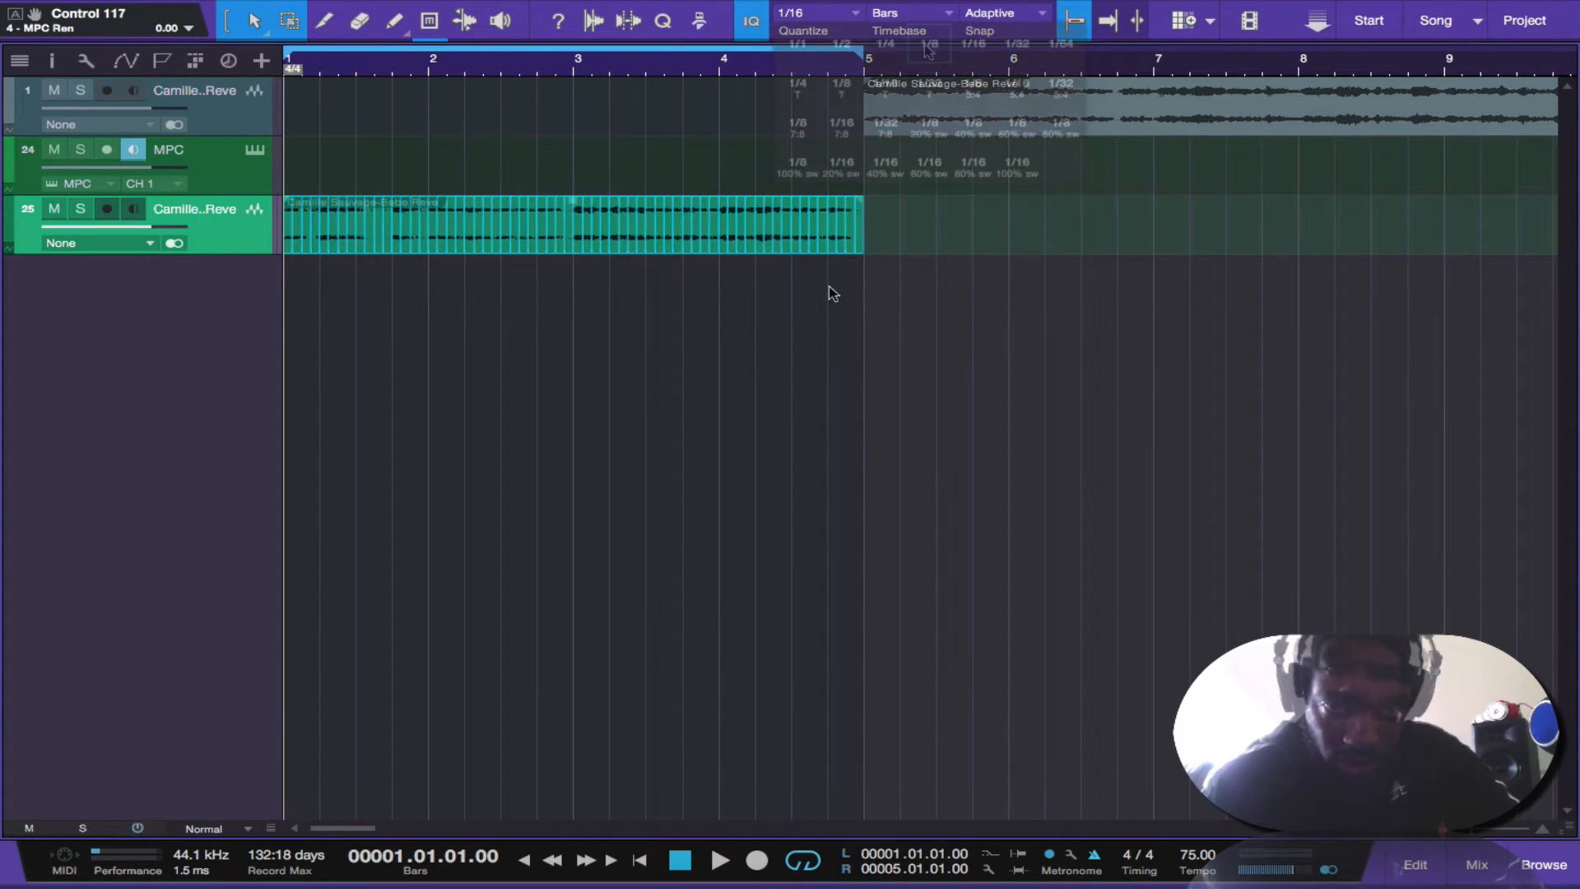
# Step: Set the quantize value to 1/4 and split the four-bar sample clip at the grid into quarter-note slices
pyautogui.click(924, 43)
pyautogui.click(858, 27)
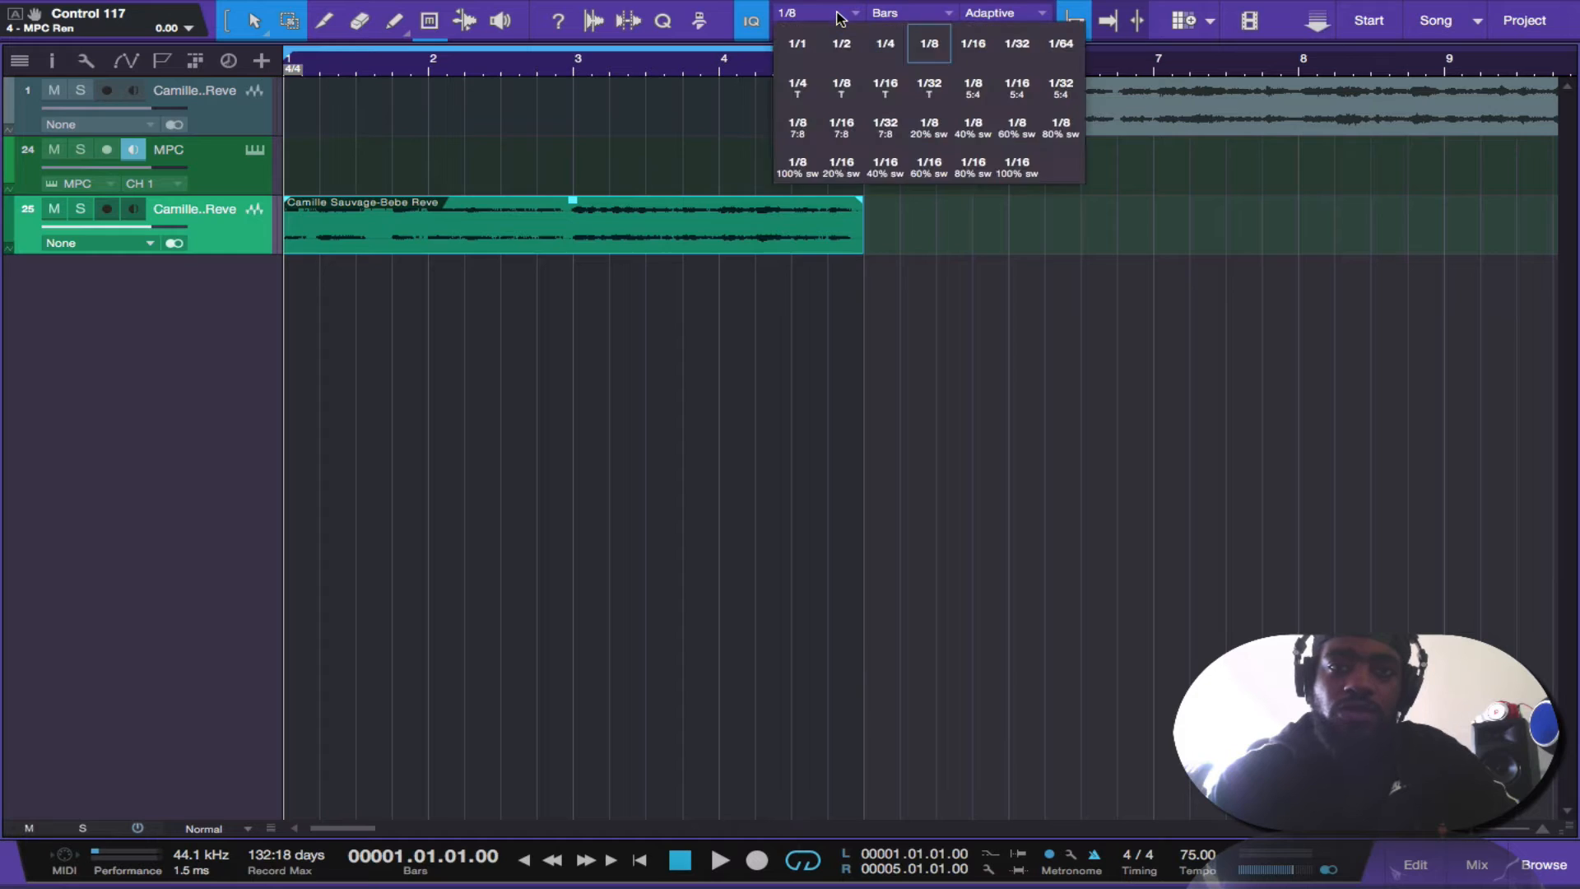
pyautogui.click(877, 50)
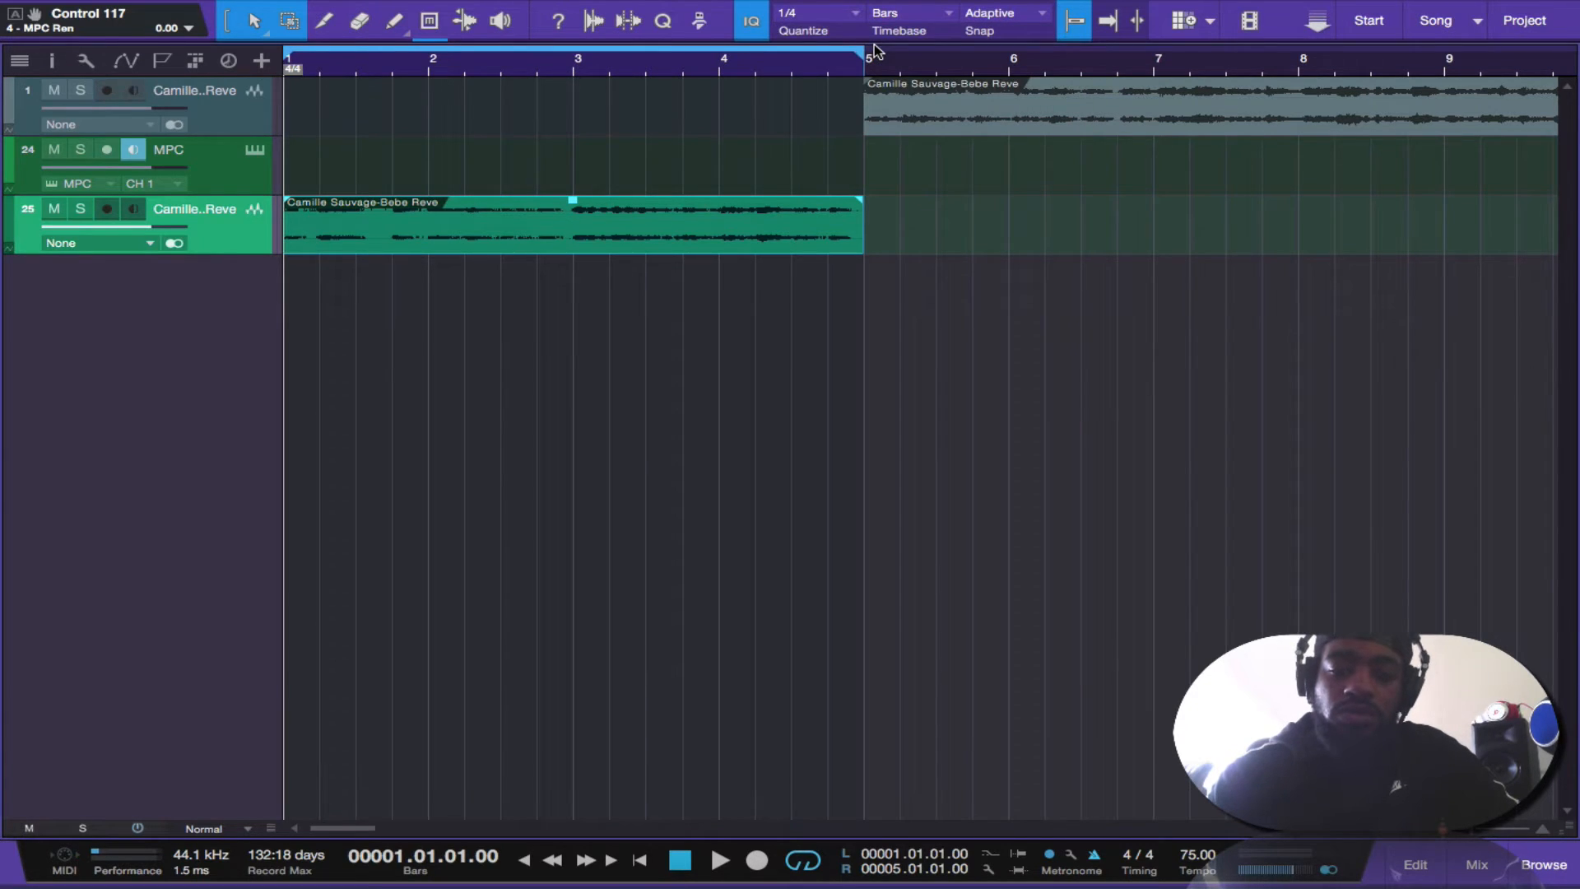
pyautogui.hotkey('alt', 'x')
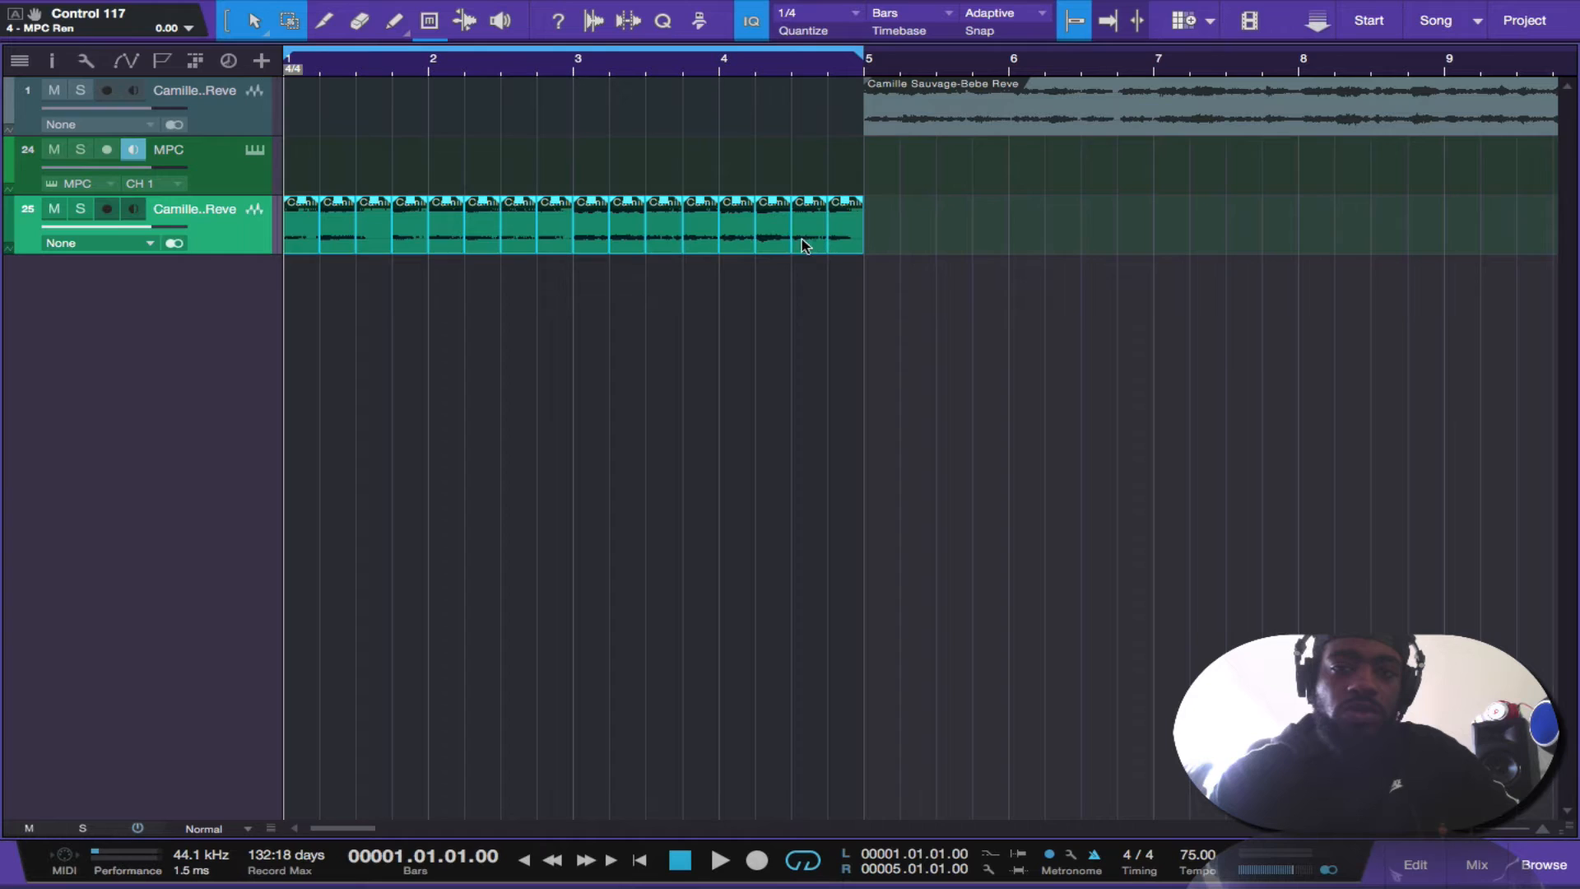
# Step: Send all the quarter-note slices to a new SampleOne instrument
pyautogui.rightClick(777, 235)
pyautogui.moveTo(955, 601)
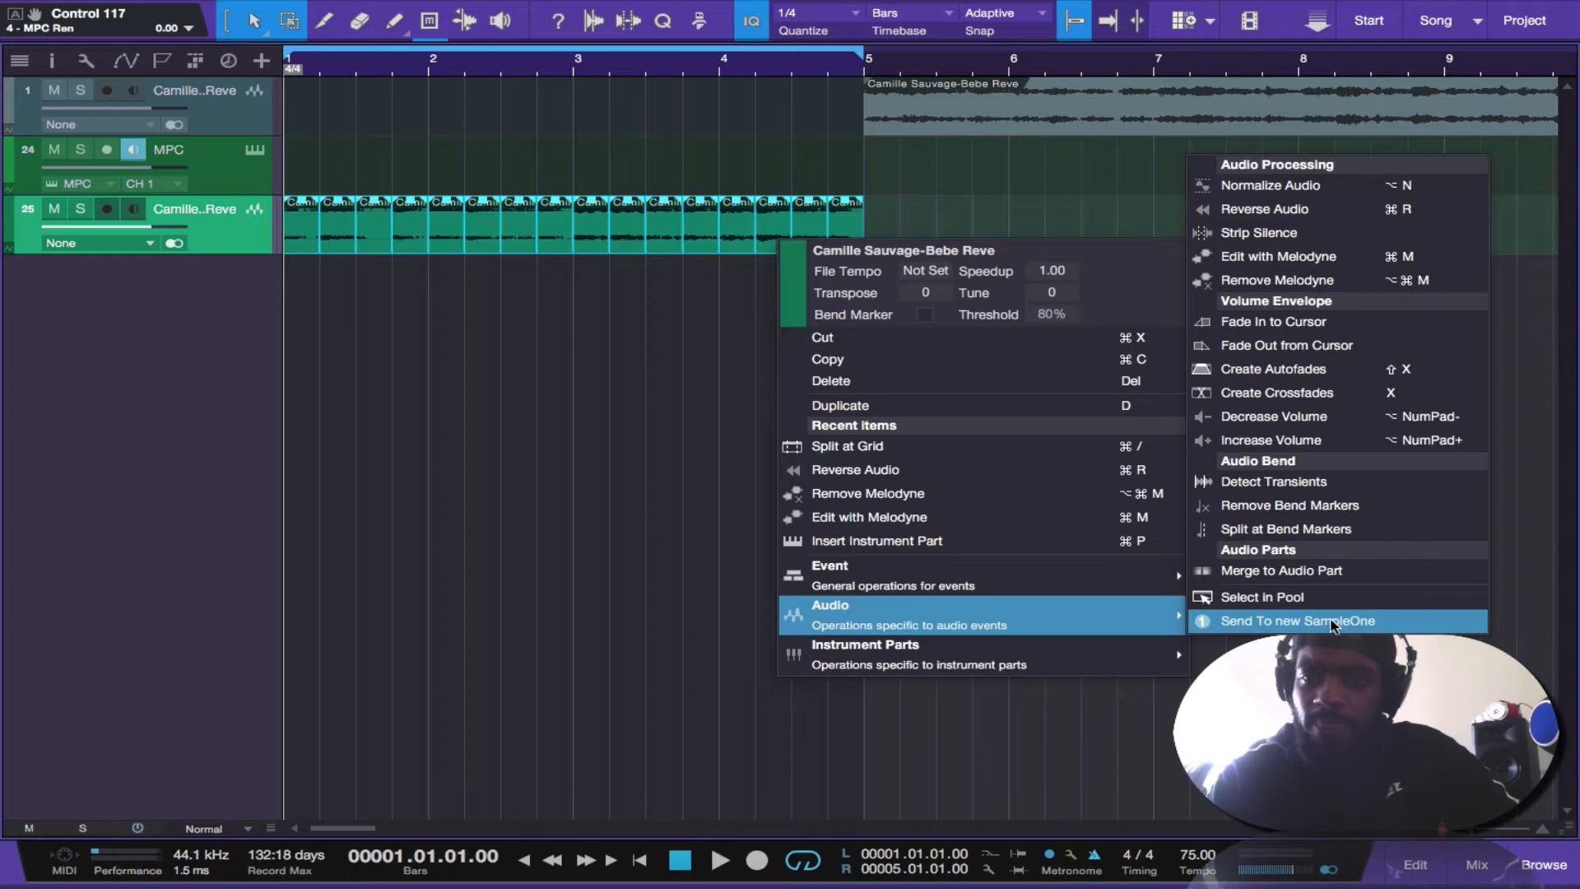
pyautogui.click(1254, 624)
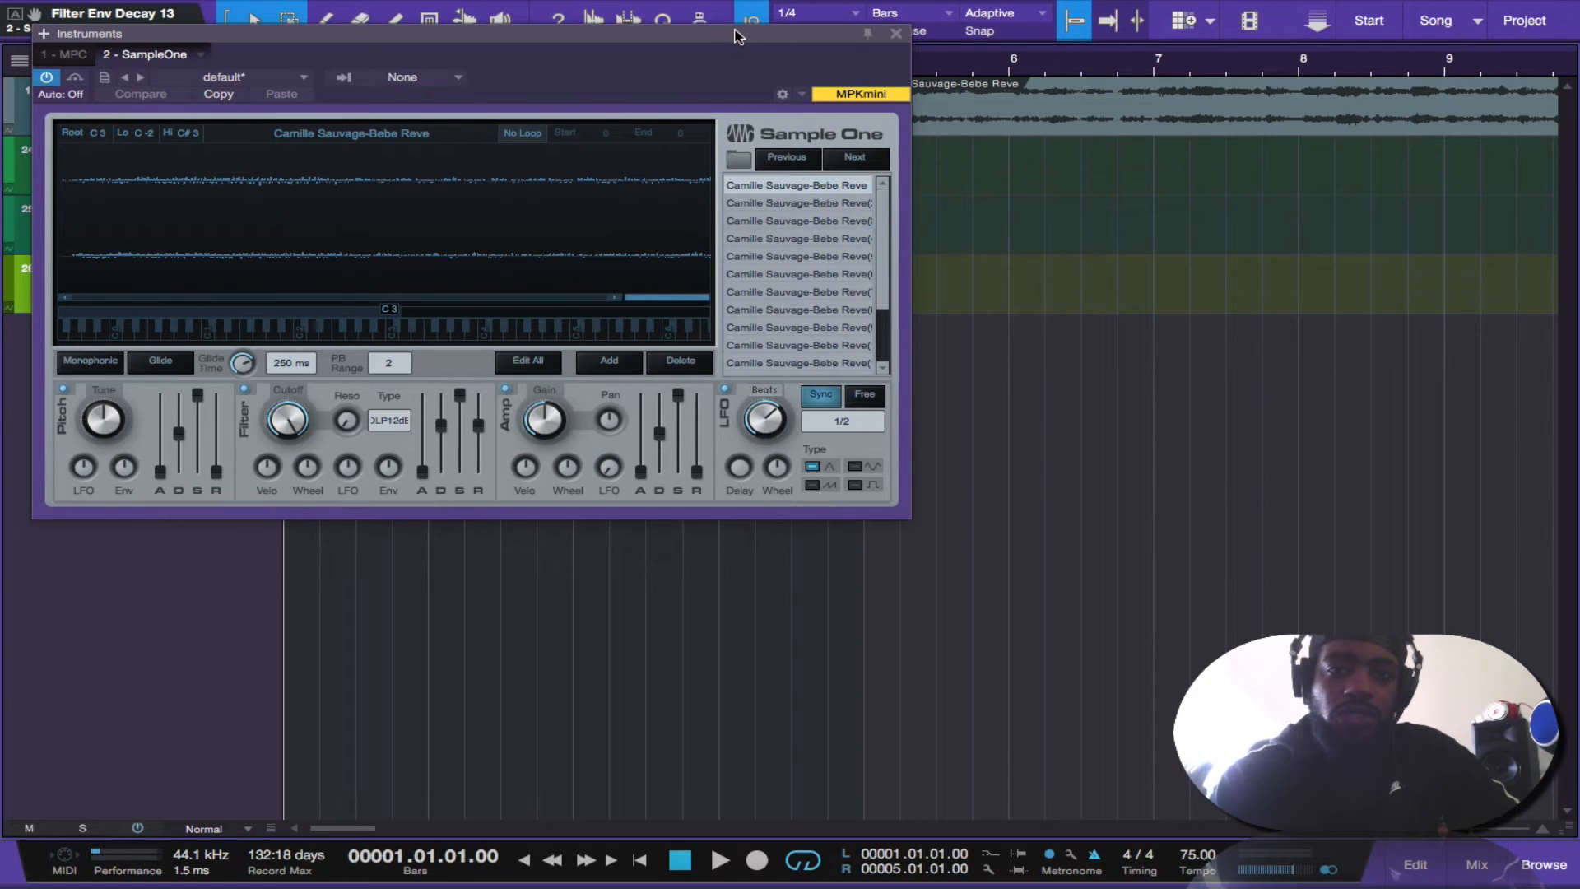
# Step: Move the SampleOne window clear of the track list and turn off input monitoring on the MPC track
pyautogui.moveTo(728, 33); pyautogui.dragTo(1203, 92)
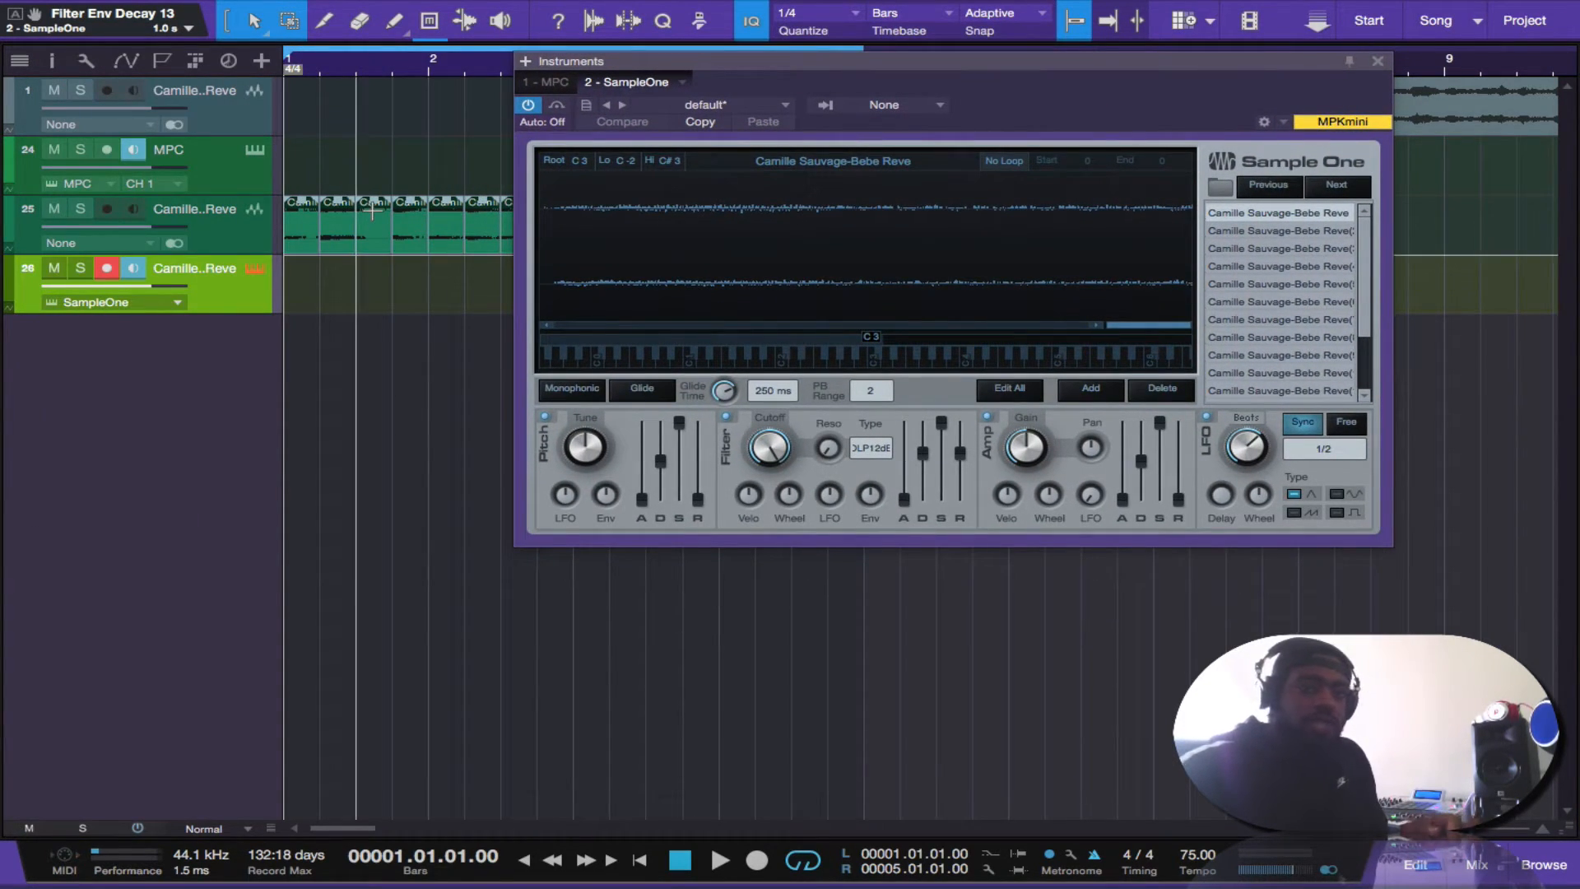
pyautogui.press('space')
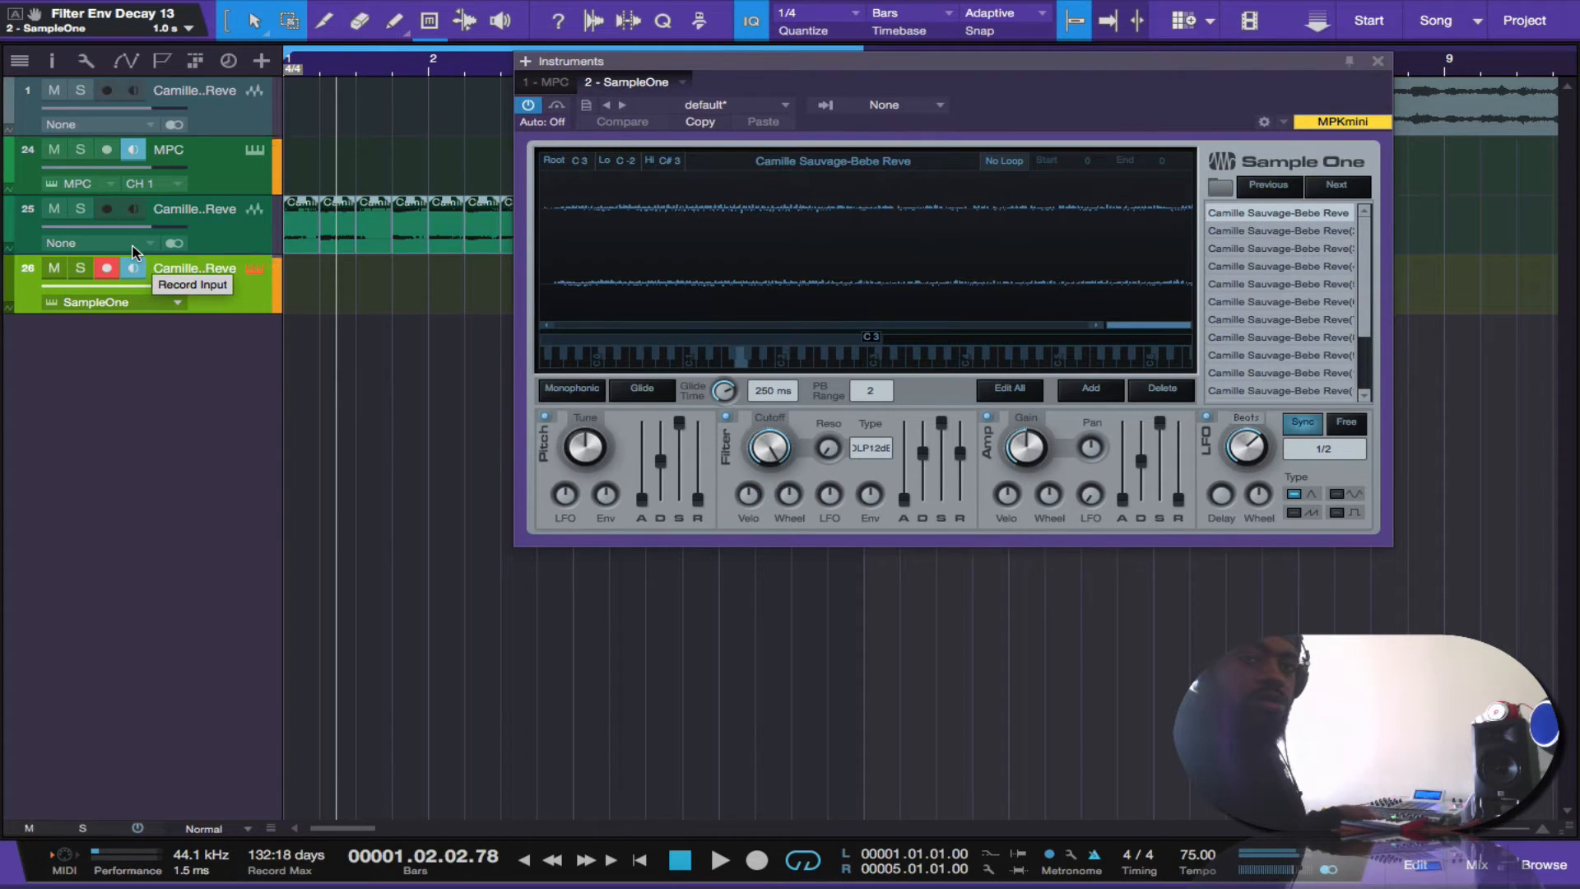
pyautogui.click(133, 152)
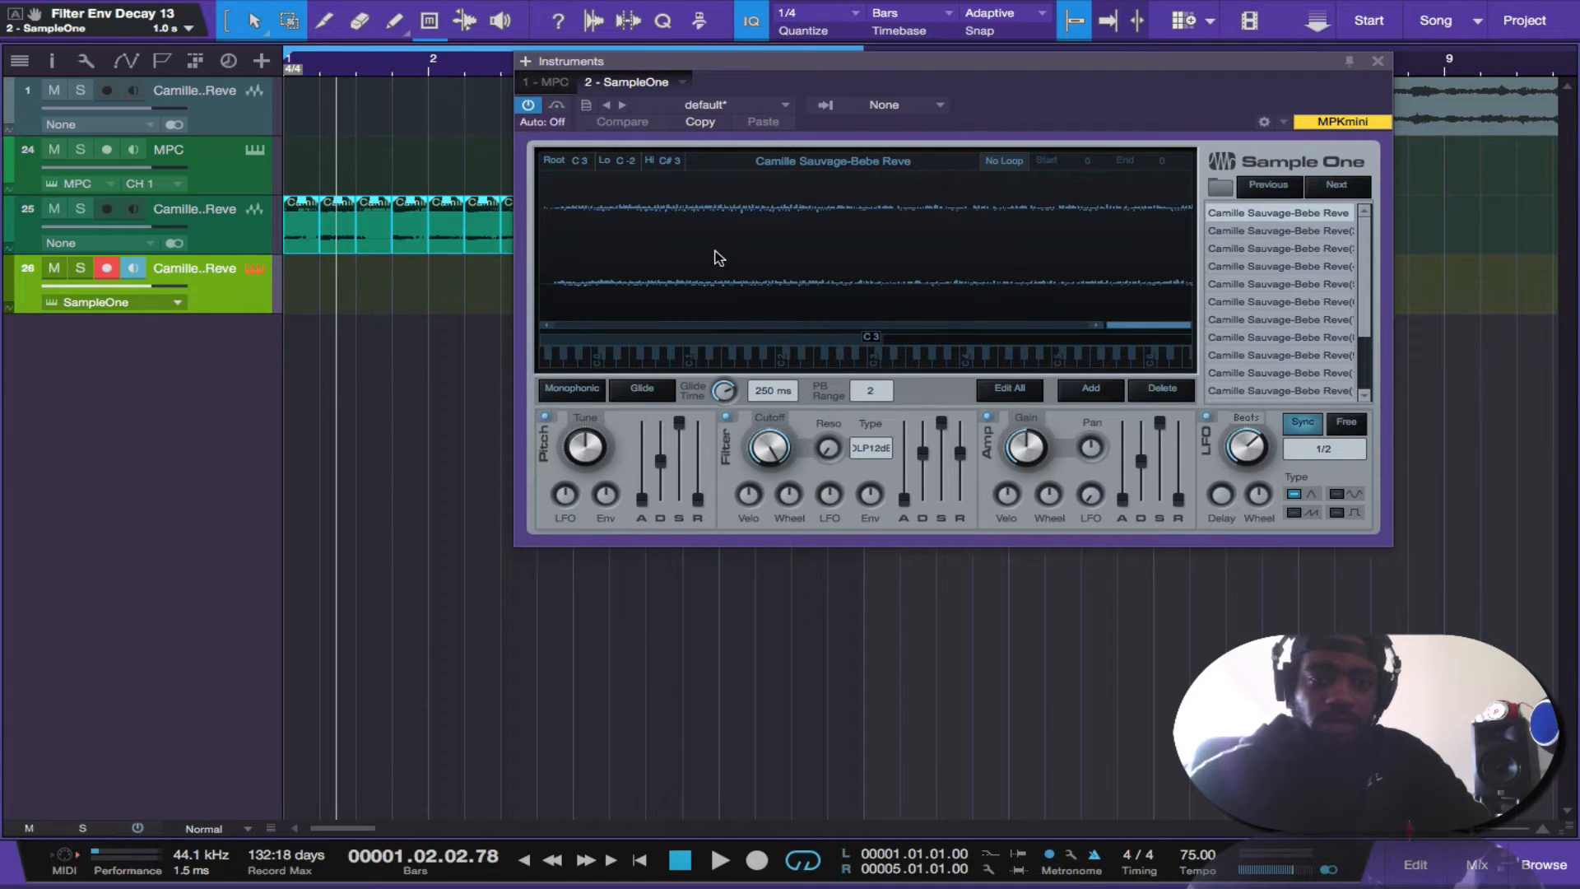
# Step: Enable Edit All and Monophonic mode in SampleOne, and raise the amp envelope release to about 857 ms for all slices
pyautogui.click(574, 392)
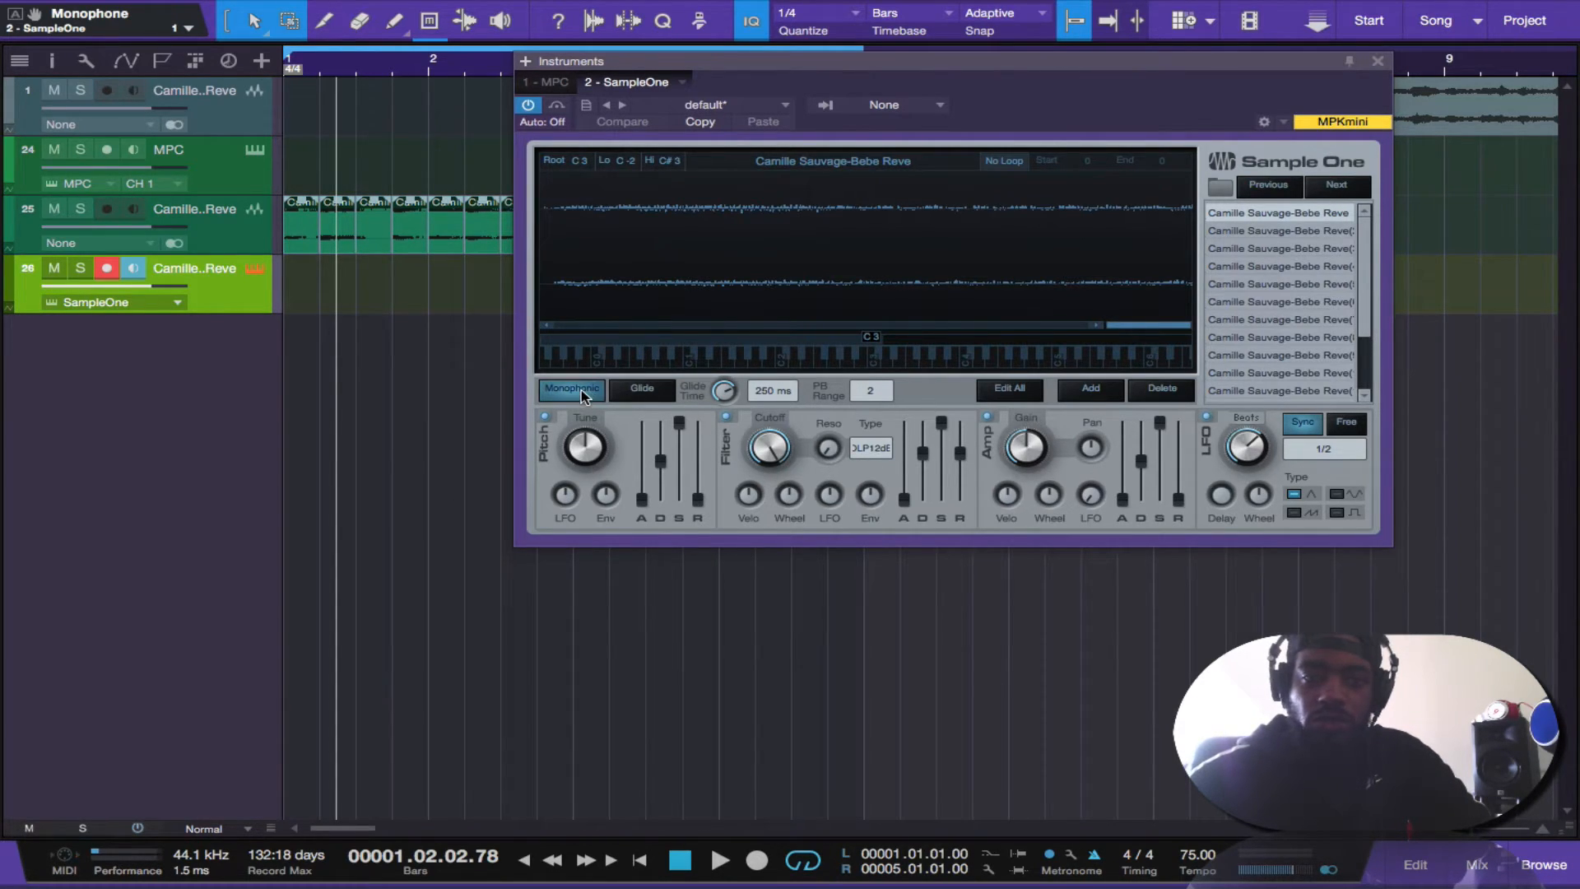
pyautogui.click(1019, 388)
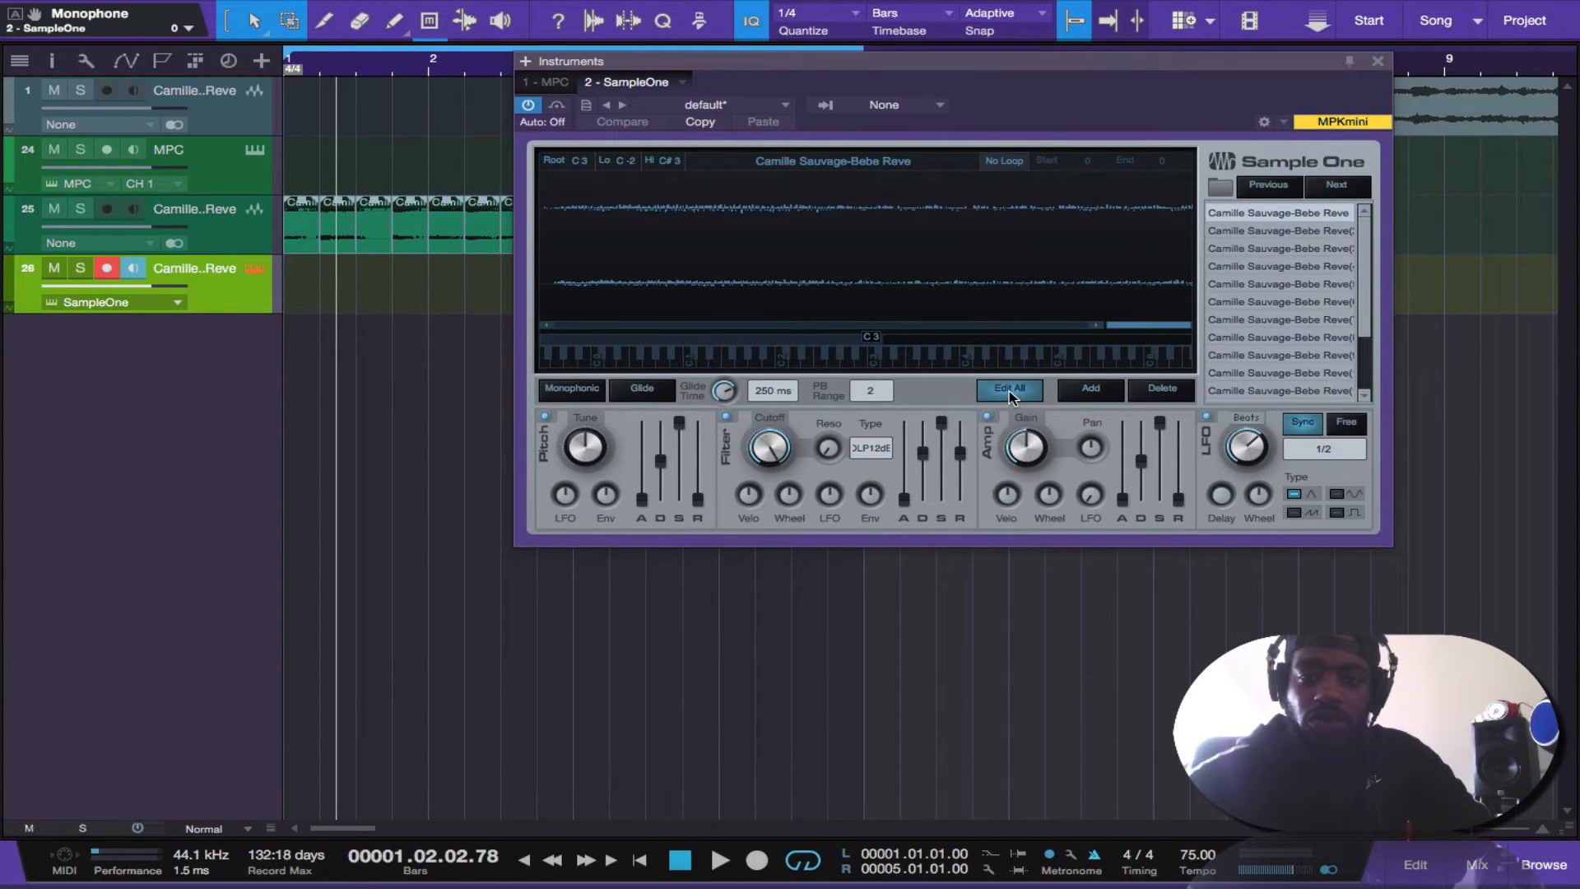
pyautogui.click(575, 393)
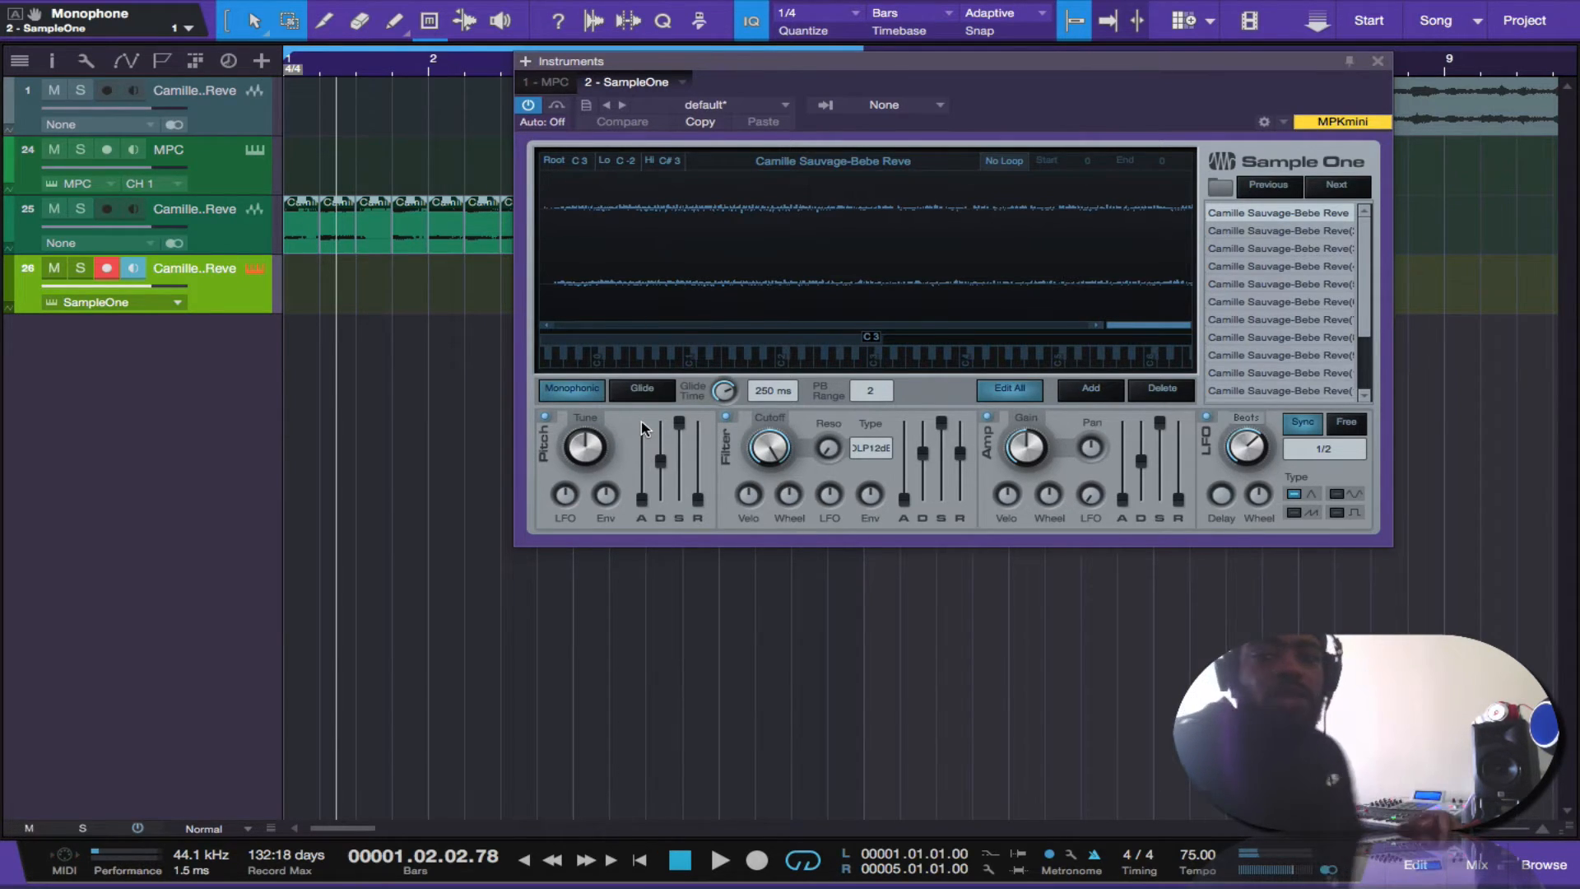
pyautogui.moveTo(1178, 497); pyautogui.dragTo(1176, 429)
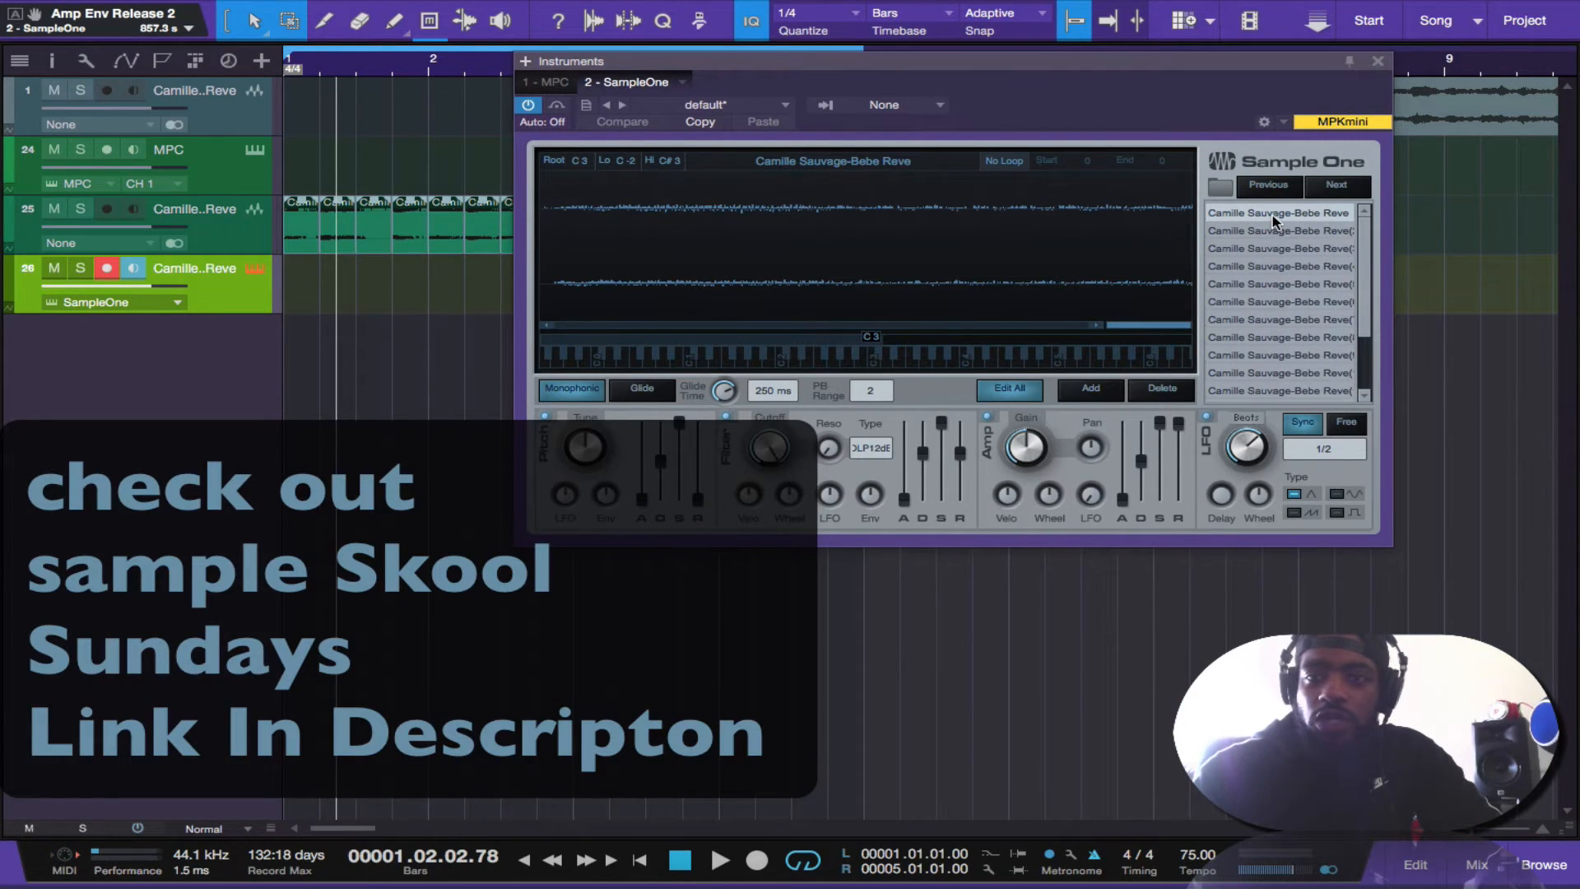
# Step: Compare the sample slices in SampleOne by switching between the first and second, then checking the fifth, eighth and fourth
pyautogui.click(1273, 232)
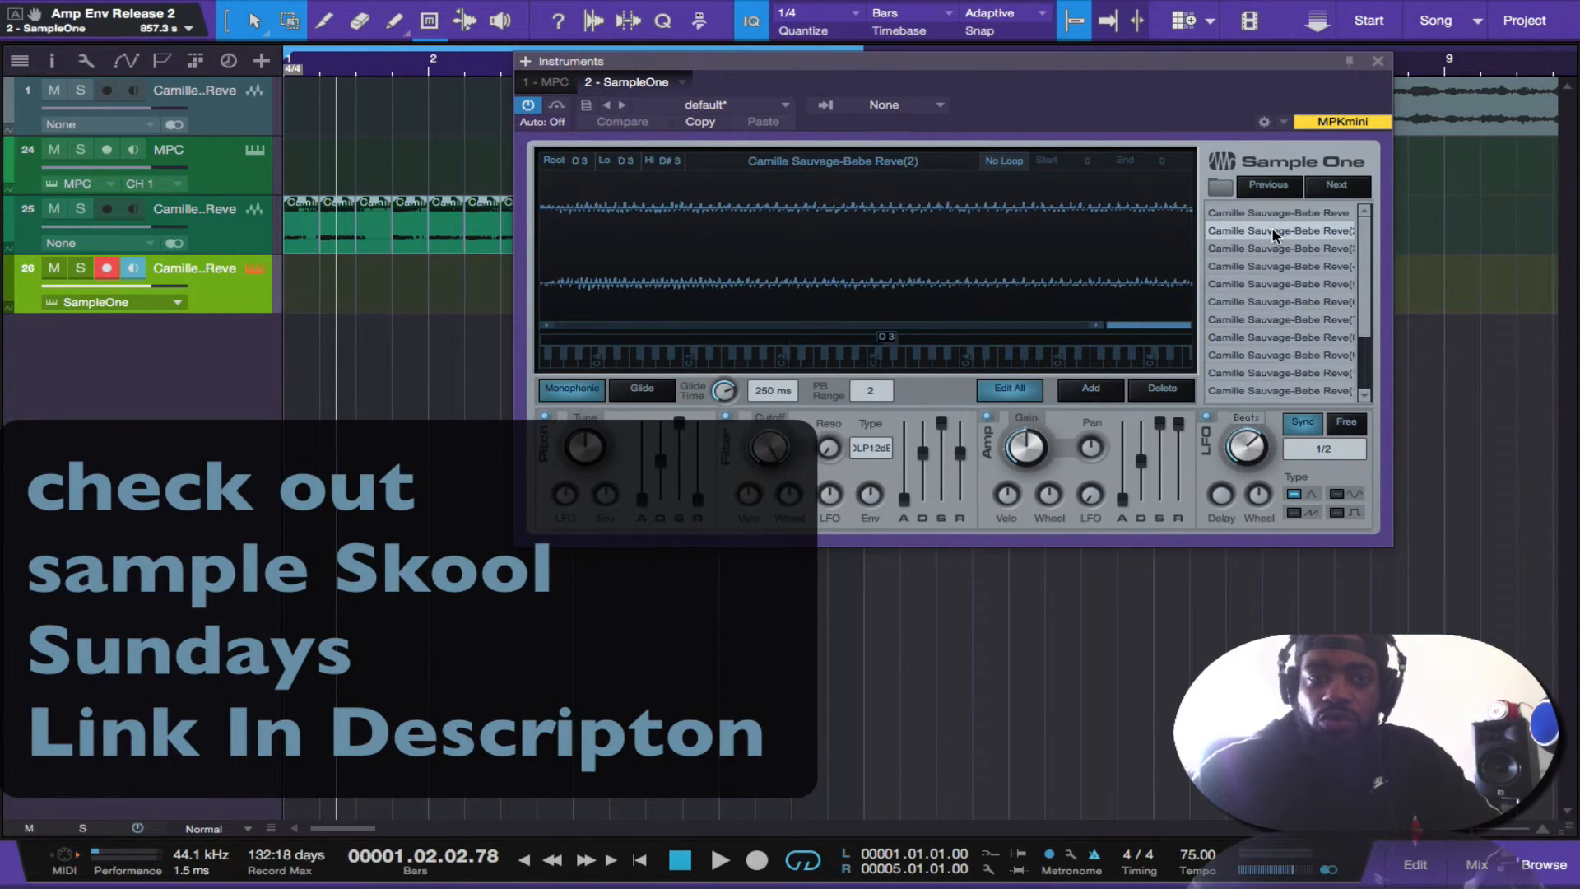
pyautogui.click(1274, 215)
pyautogui.click(1277, 232)
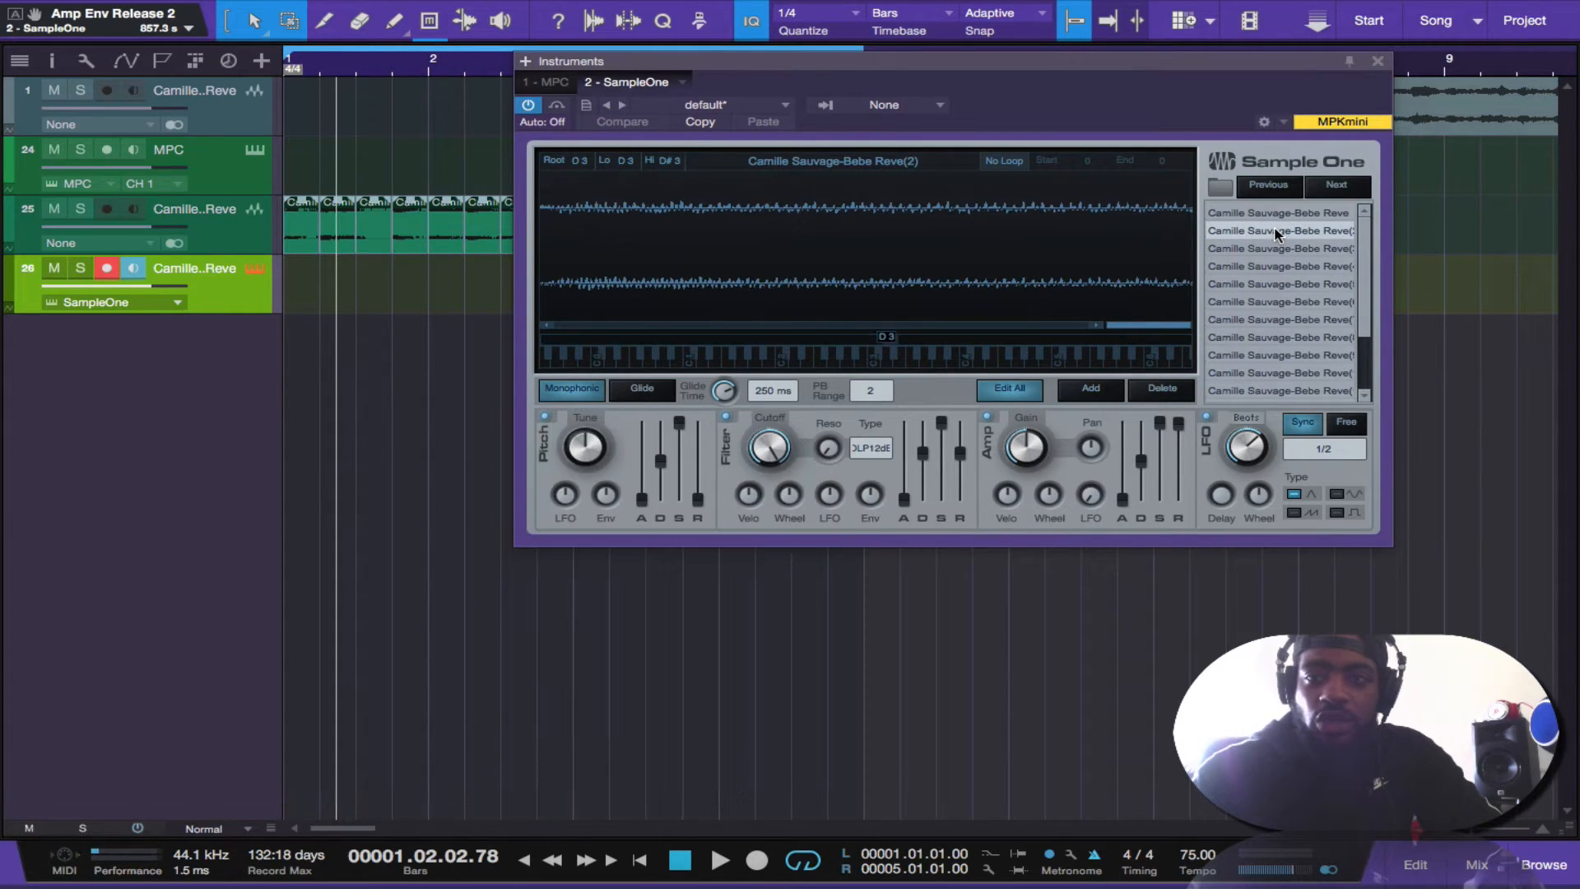
pyautogui.click(1271, 215)
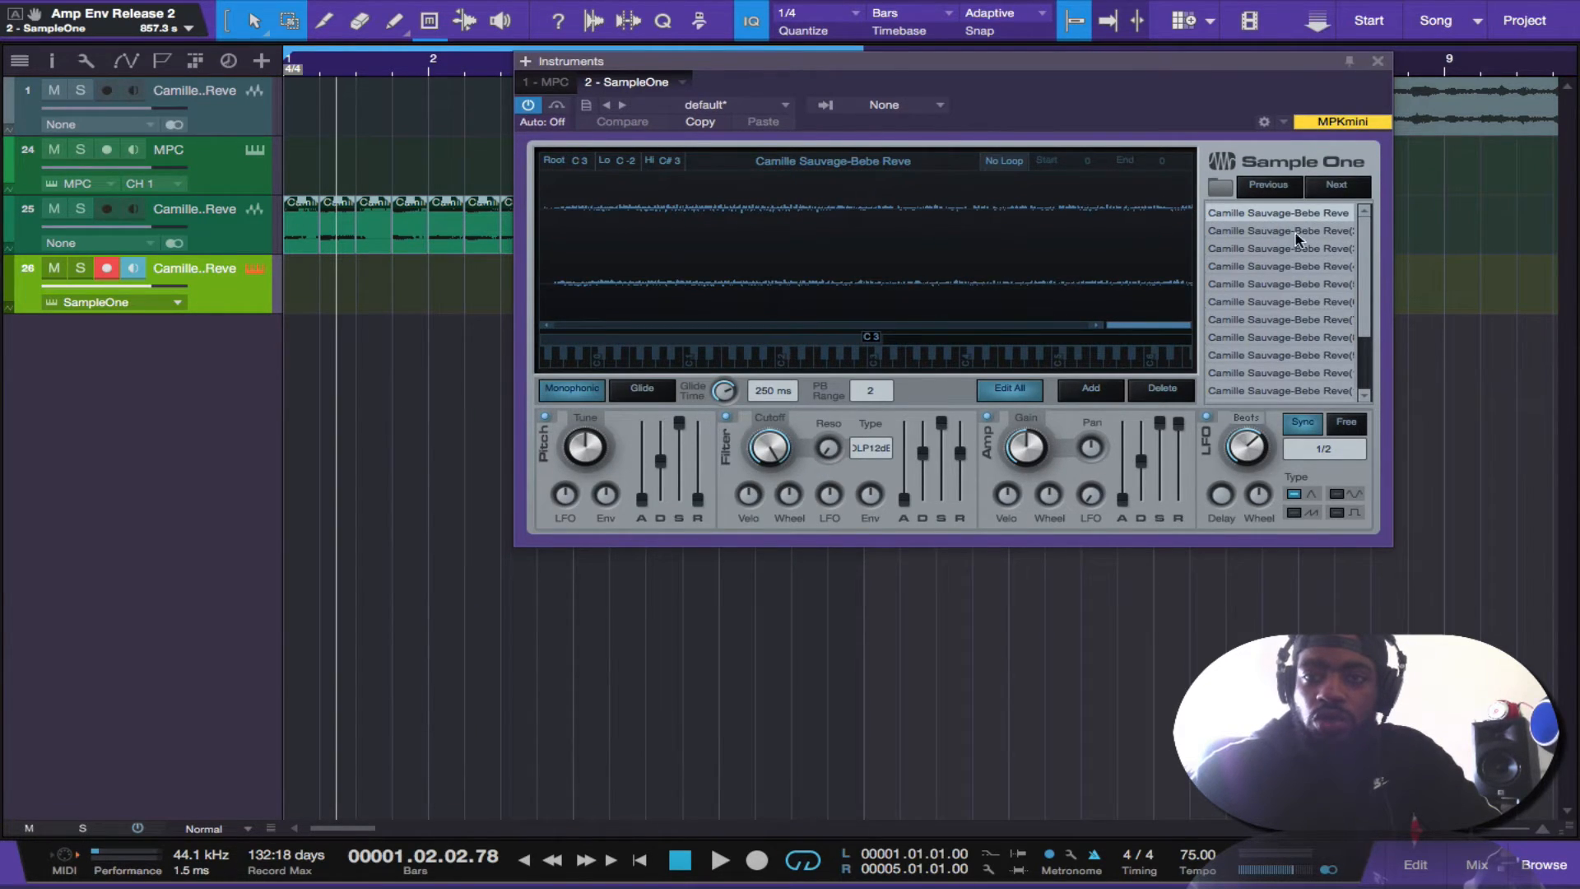
pyautogui.click(1272, 233)
pyautogui.click(1269, 214)
pyautogui.click(1265, 232)
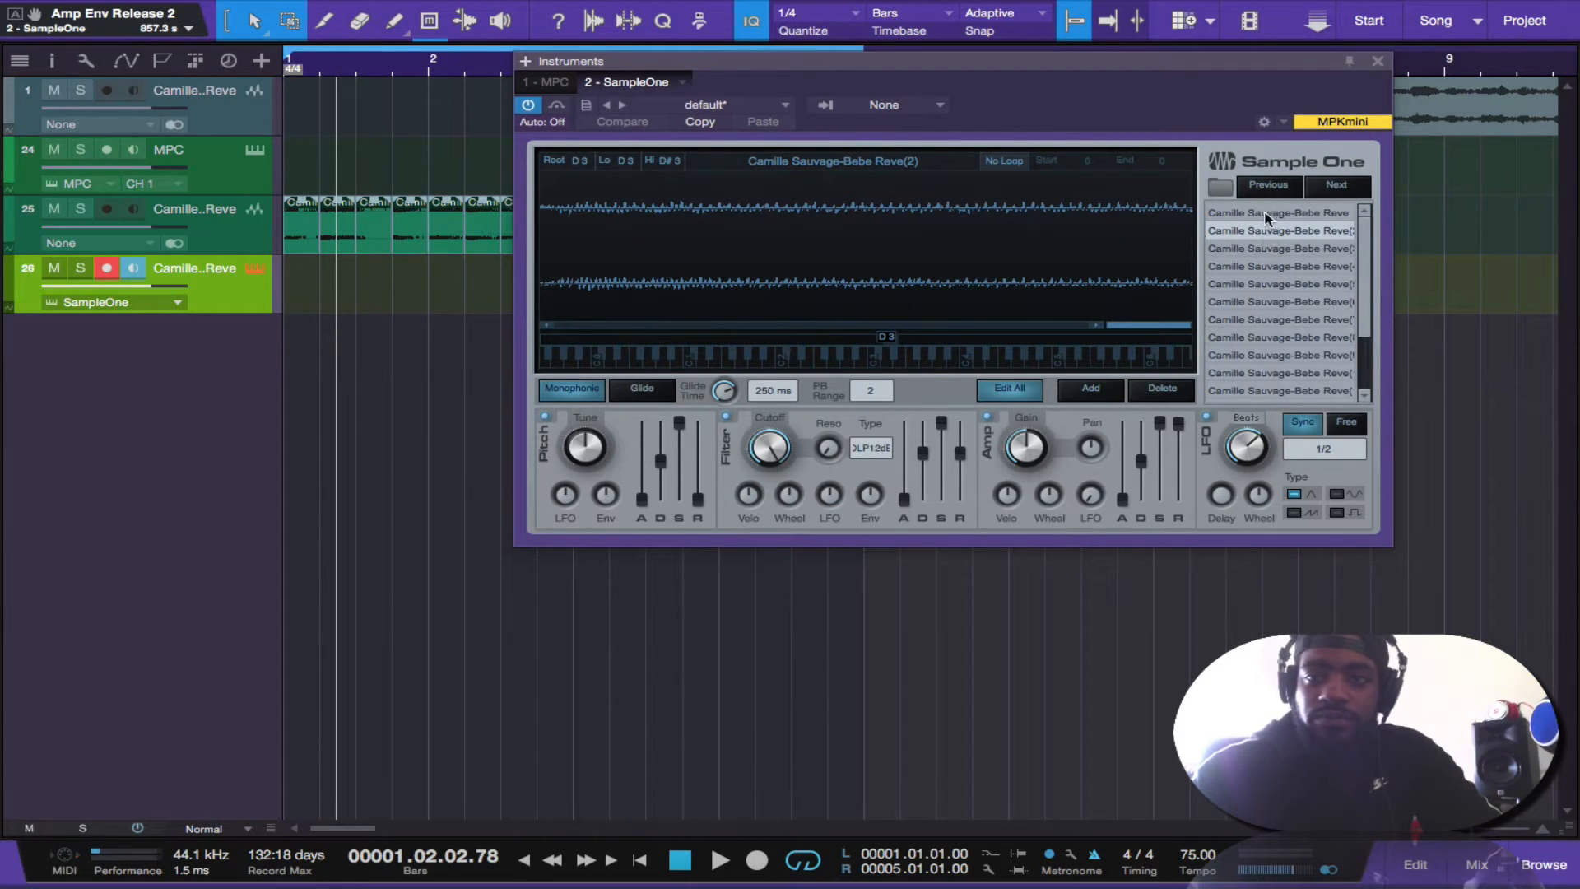
pyautogui.click(1292, 283)
pyautogui.click(1295, 337)
pyautogui.click(1290, 284)
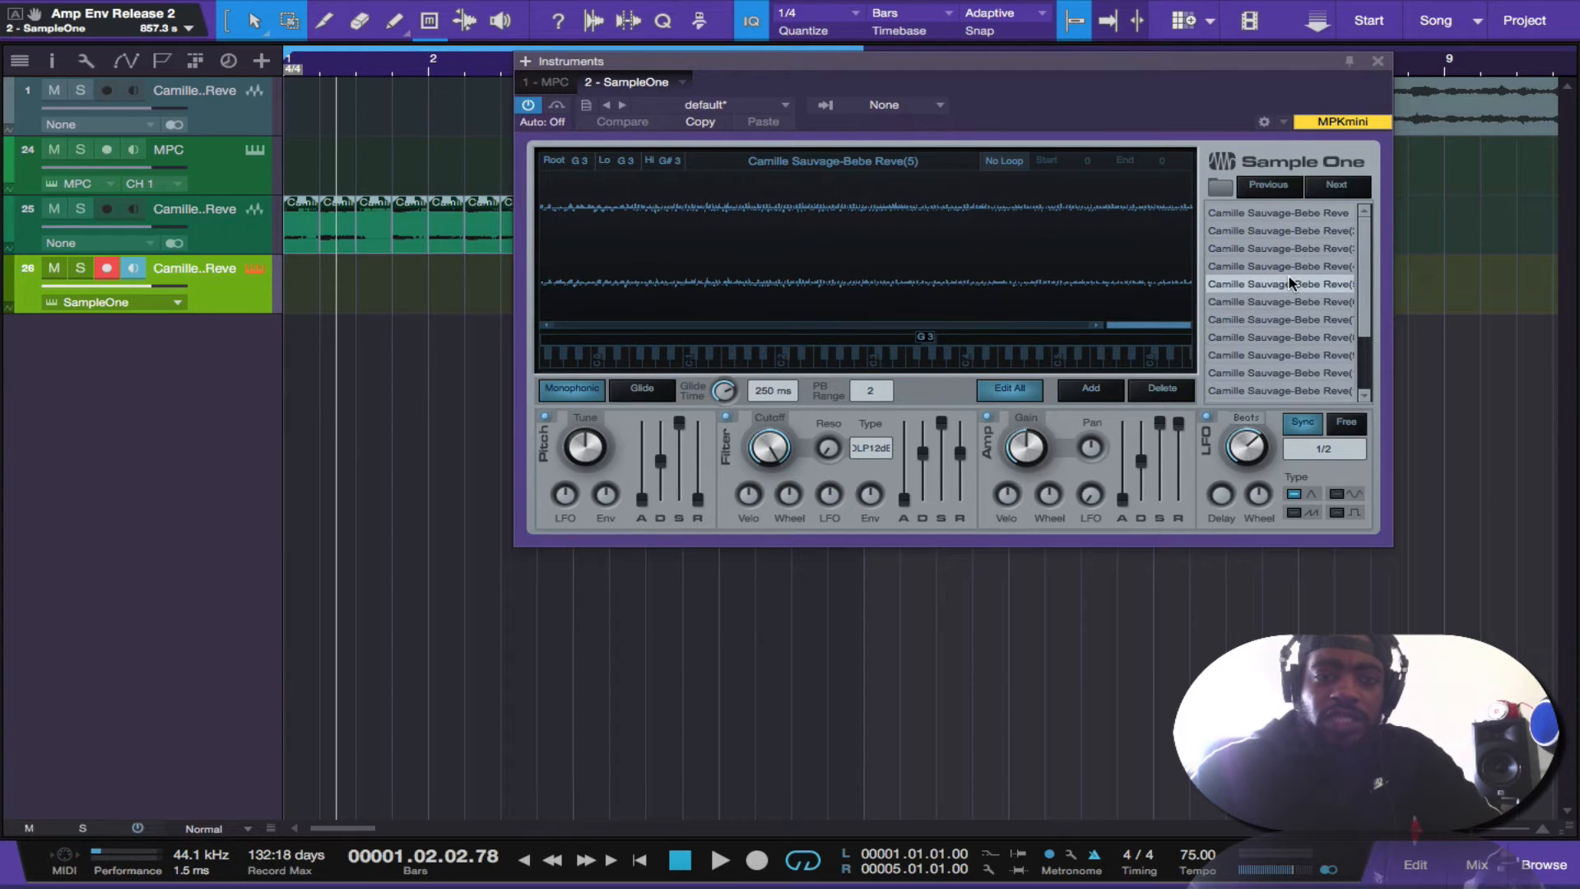
pyautogui.click(1280, 214)
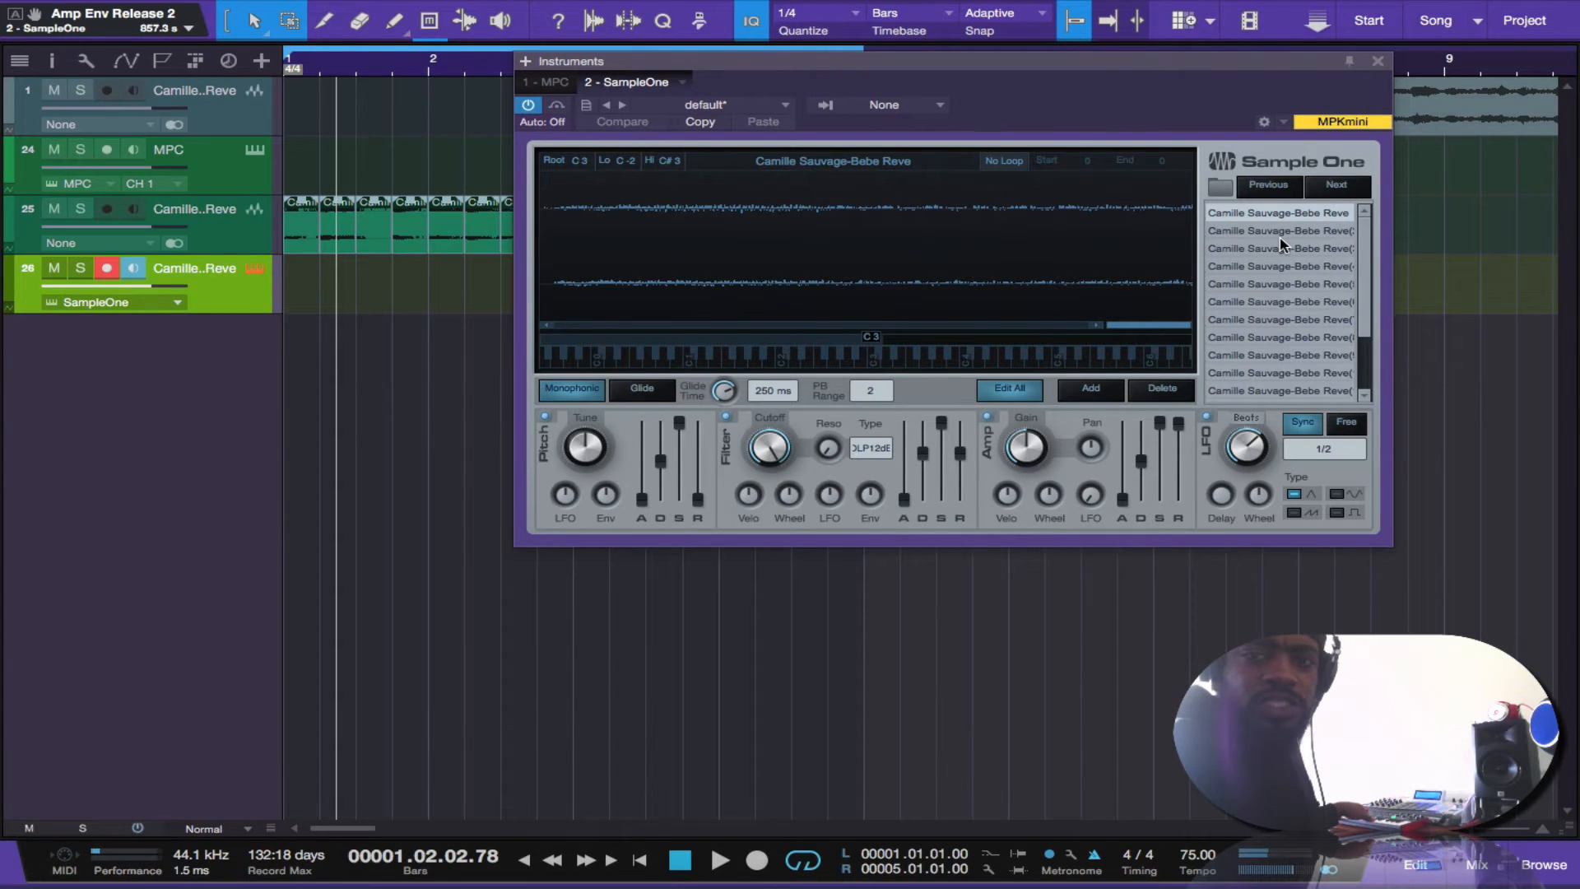
pyautogui.click(1274, 268)
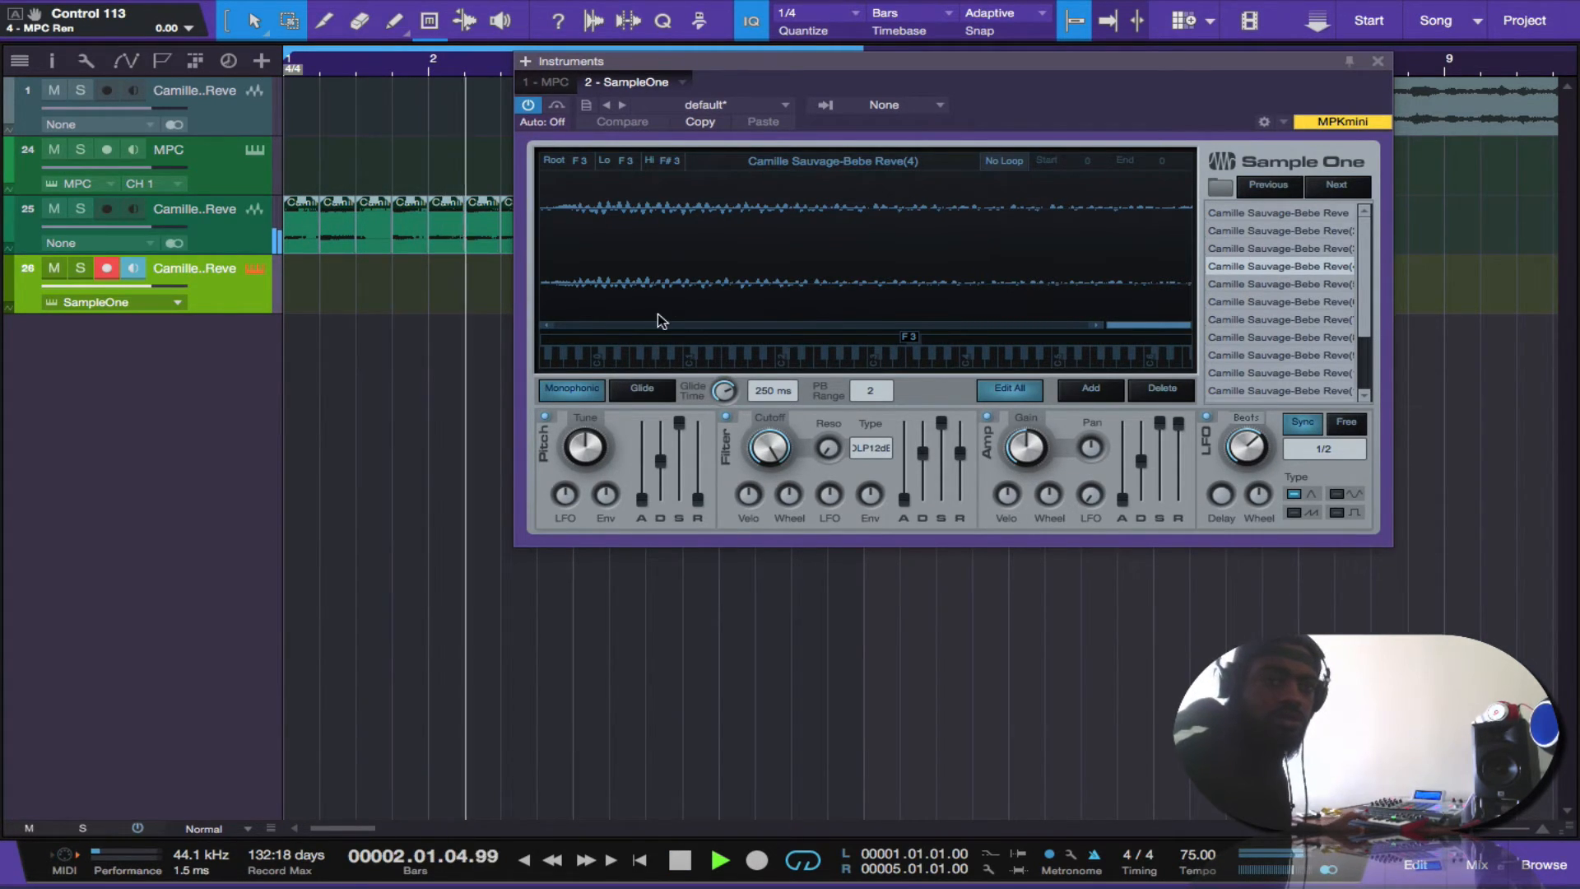
# Step: Mute the sliced Camille Sauvage audio track during playback, then stop and resume the song for playing the SampleOne chops
pyautogui.click(53, 211)
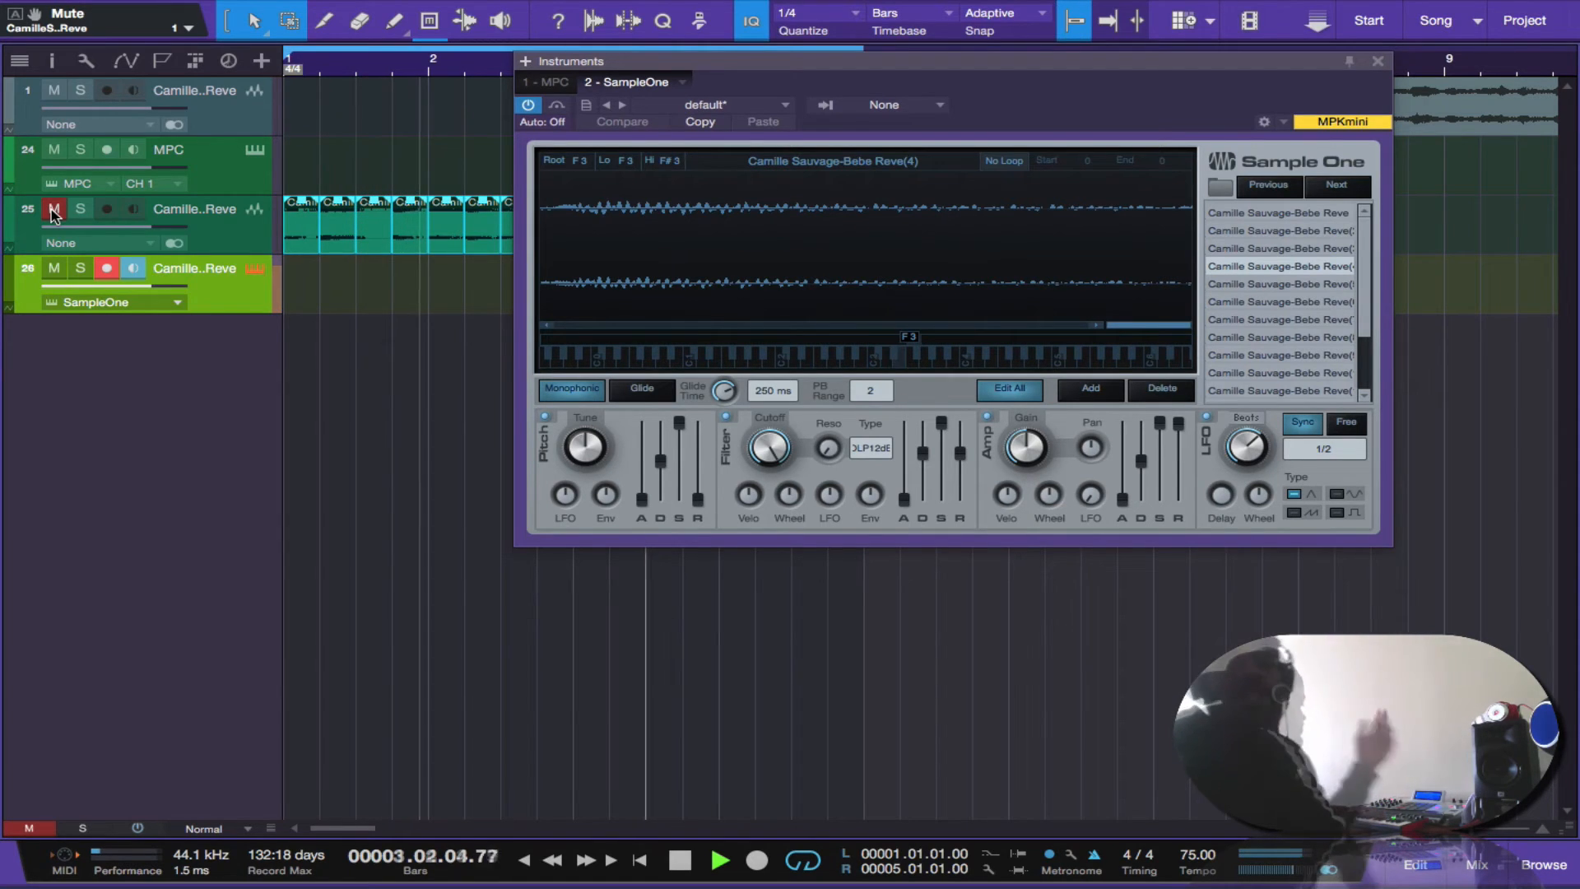
pyautogui.press('space')
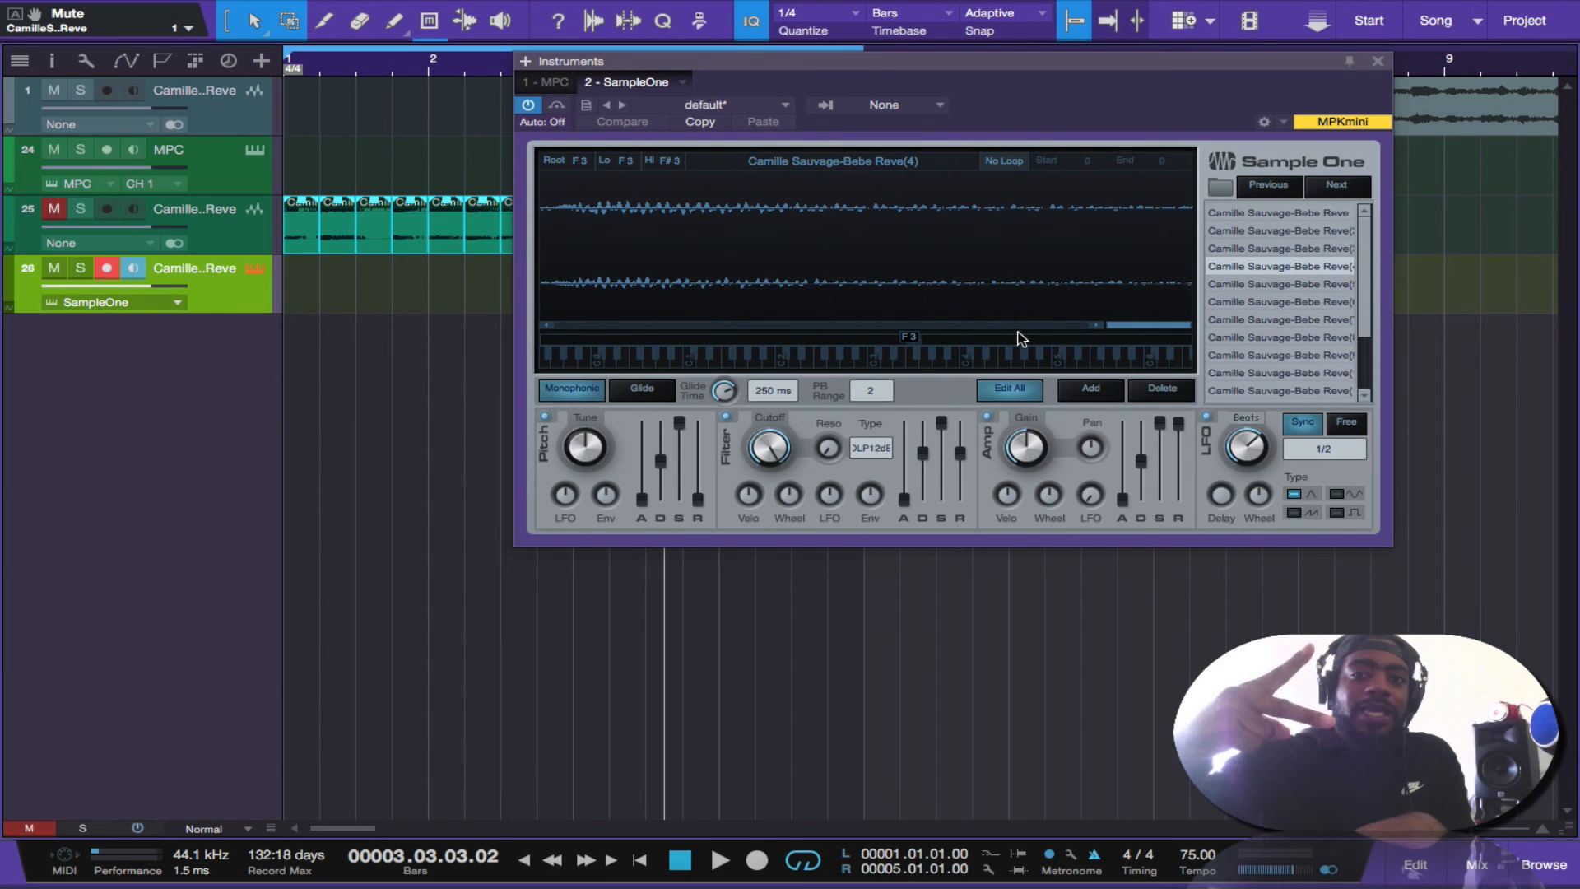
pyautogui.press('space')
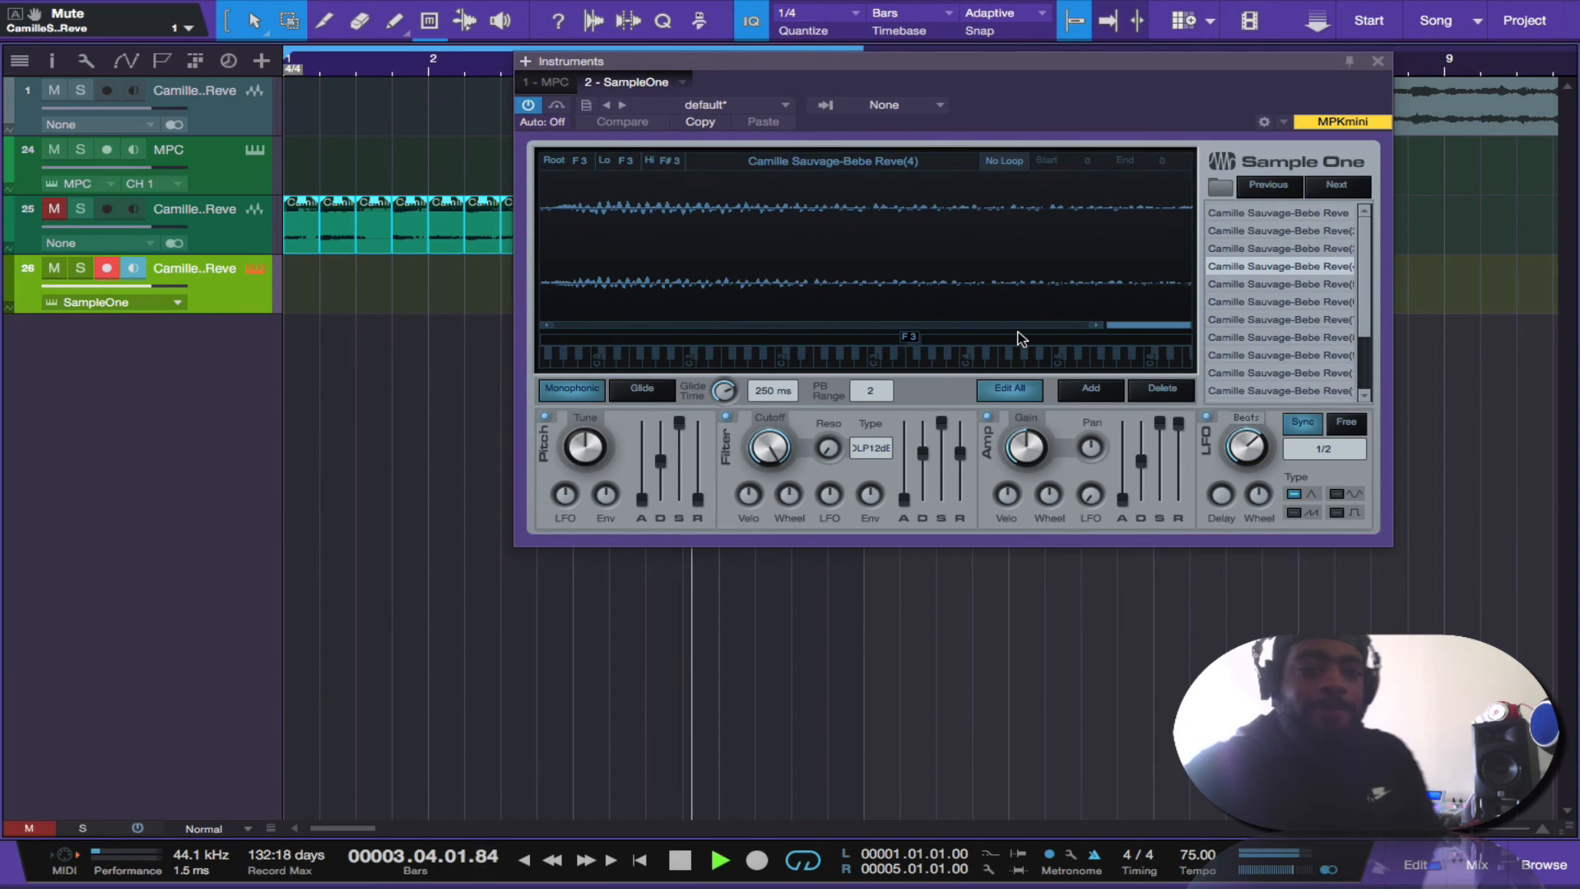